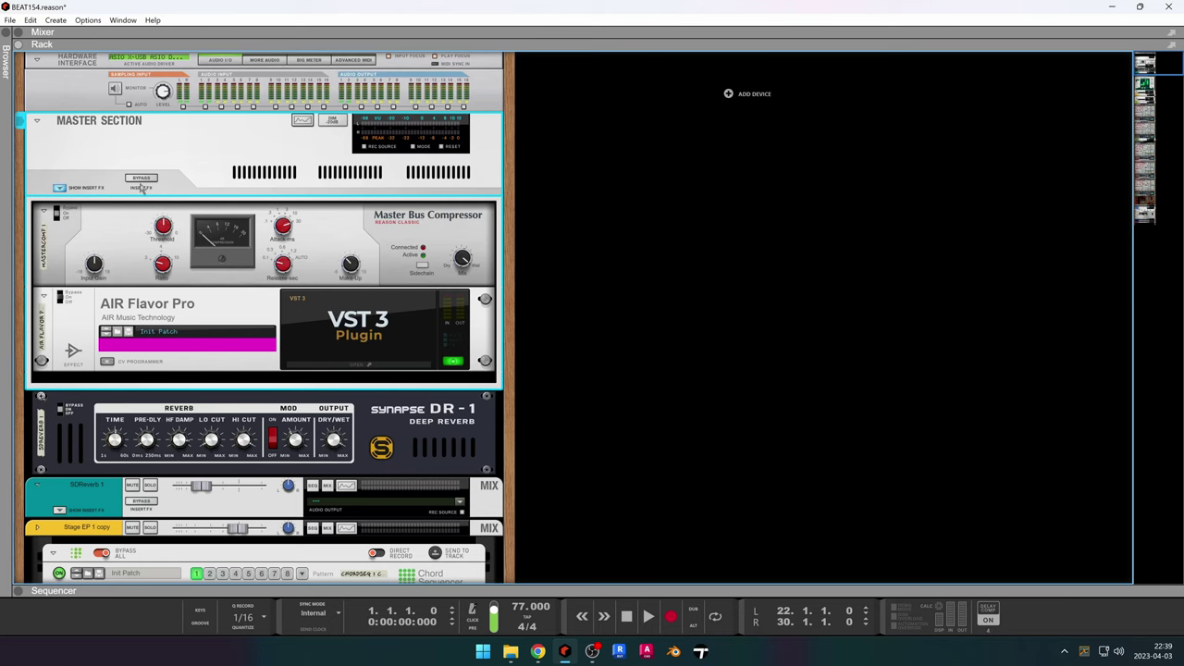
scroll(179, 340, down, 5)
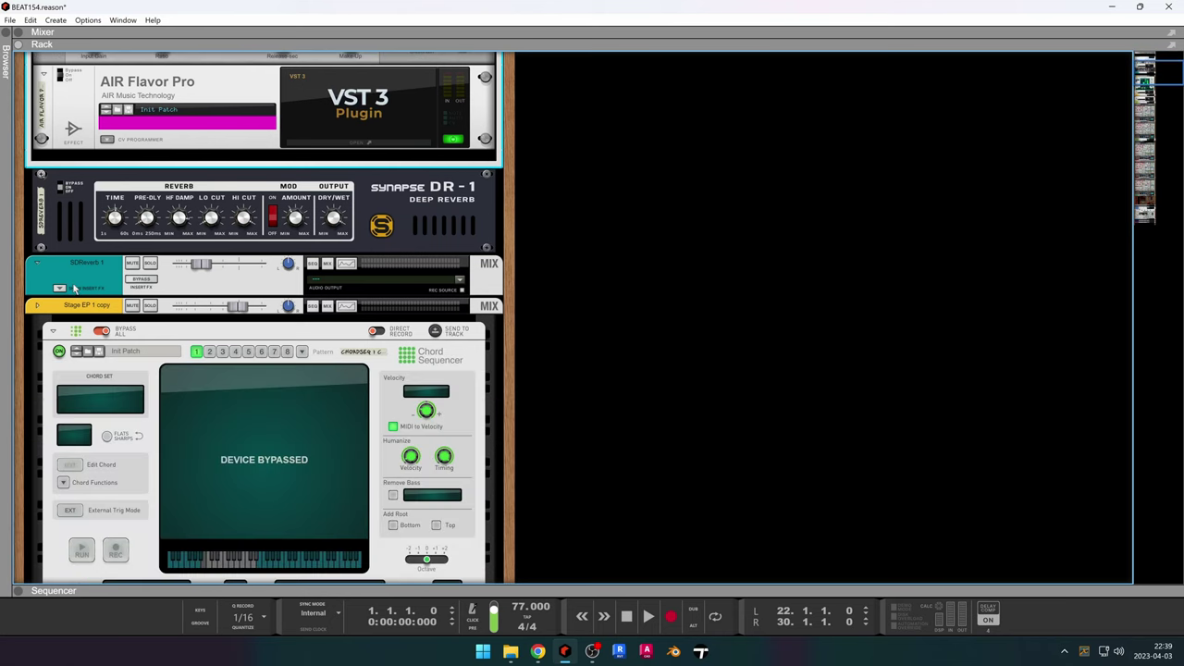
click(61, 290)
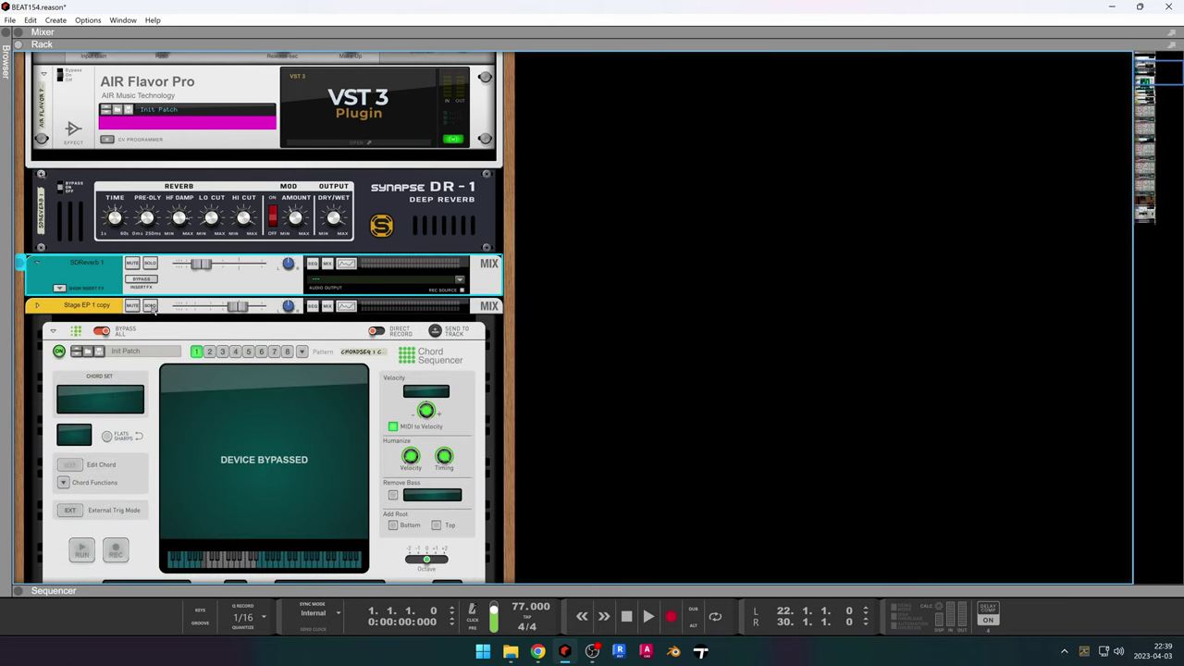
click(150, 306)
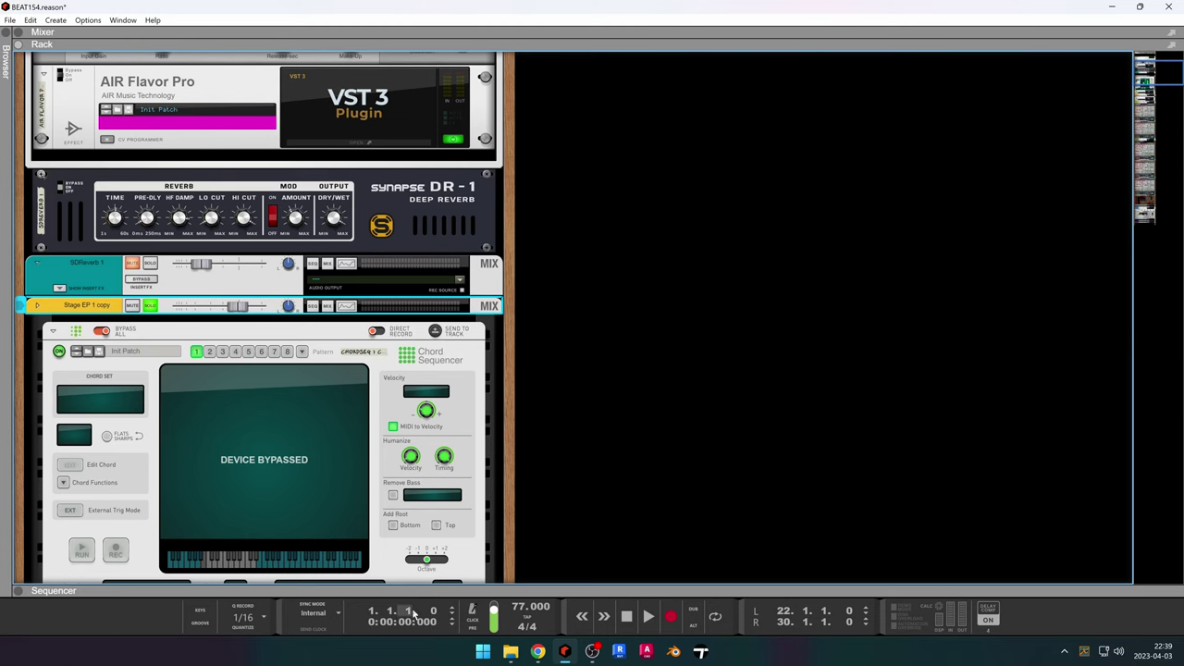
scroll(317, 407, down, 8)
scroll(317, 407, up, 4)
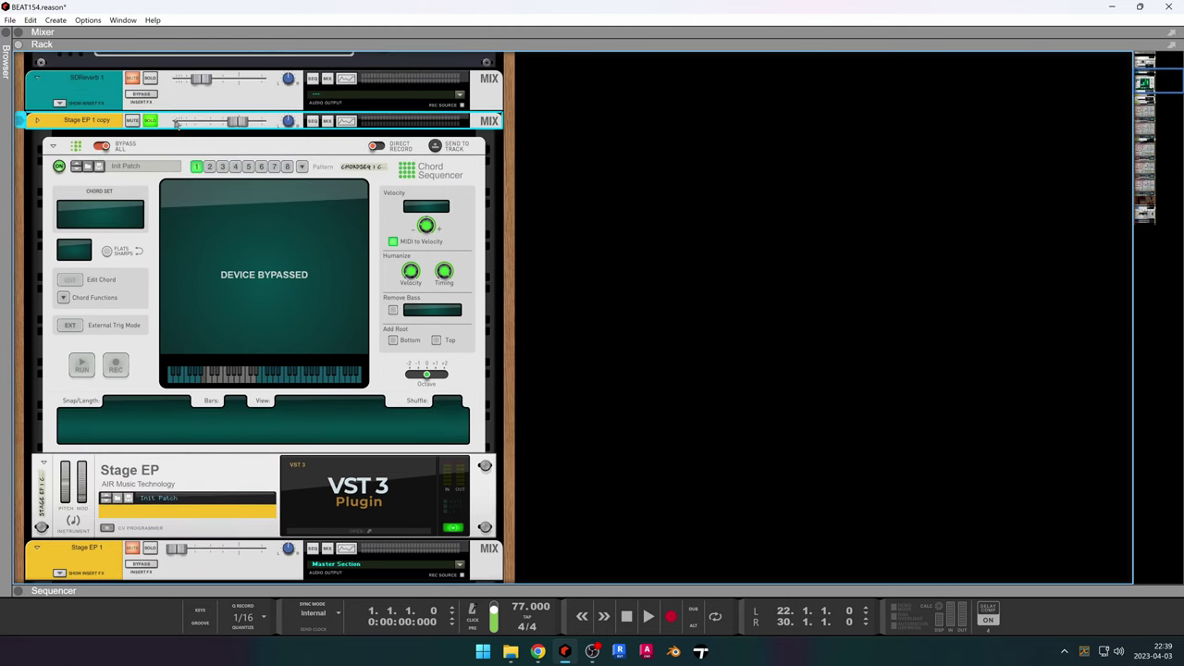
scroll(239, 425, down, 4)
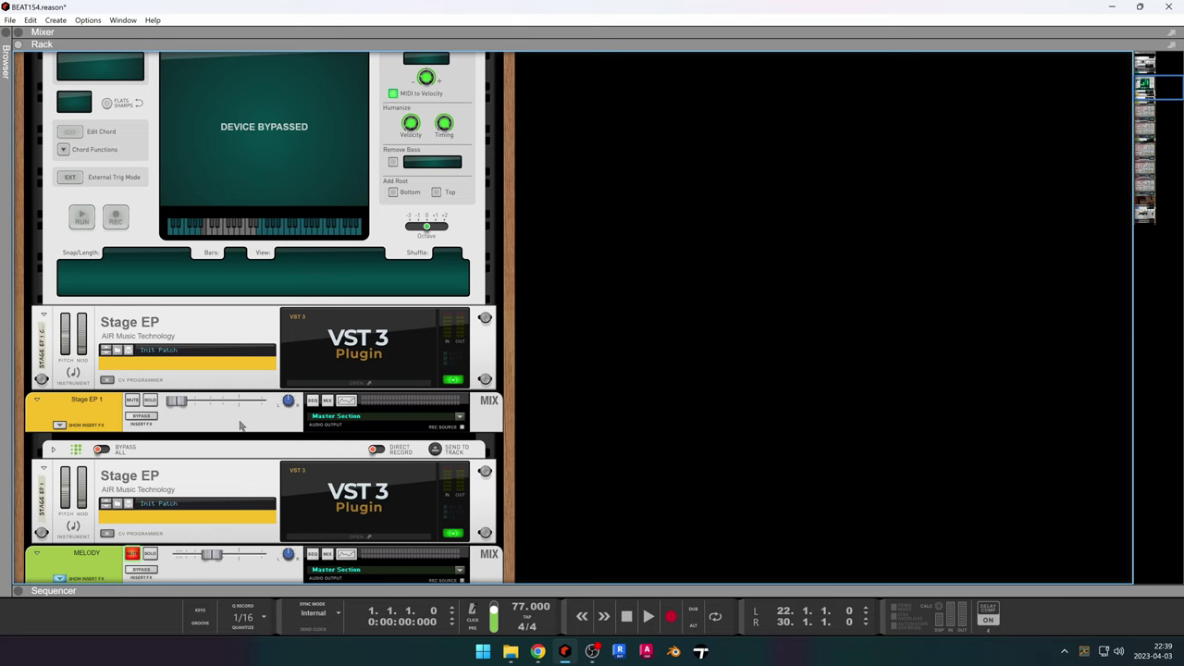
scroll(239, 425, up, 6)
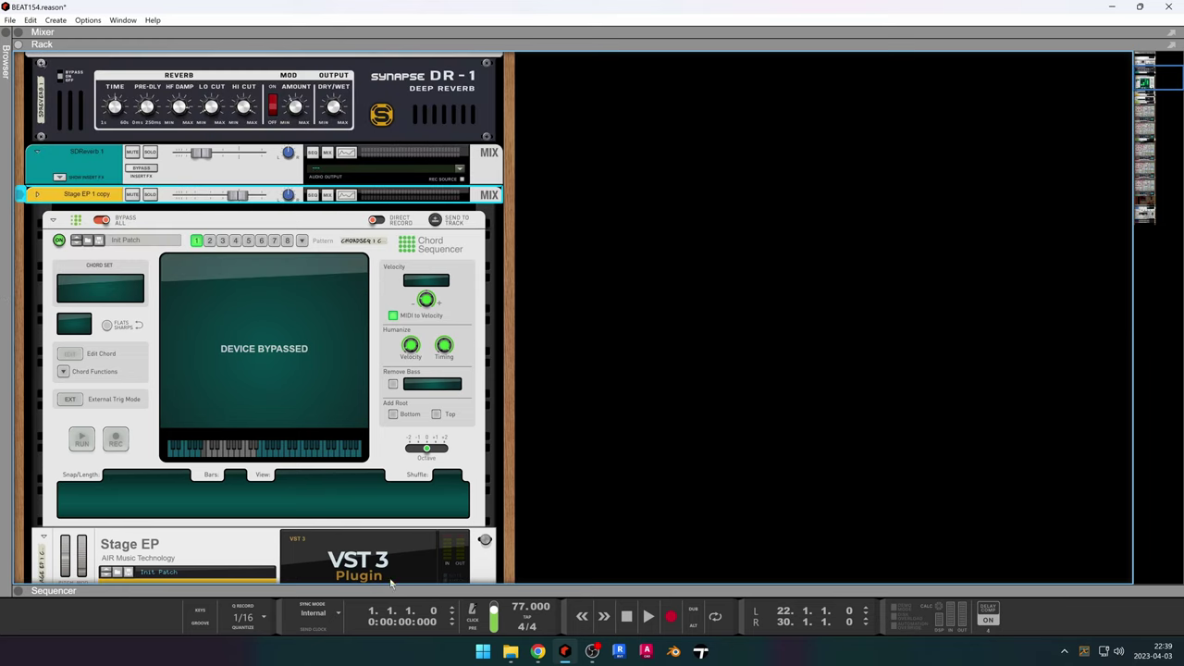
Show the sequencer at full height in place of the rack and solo the Stage EP 1 copy track.
drag(483, 585, 562, 8)
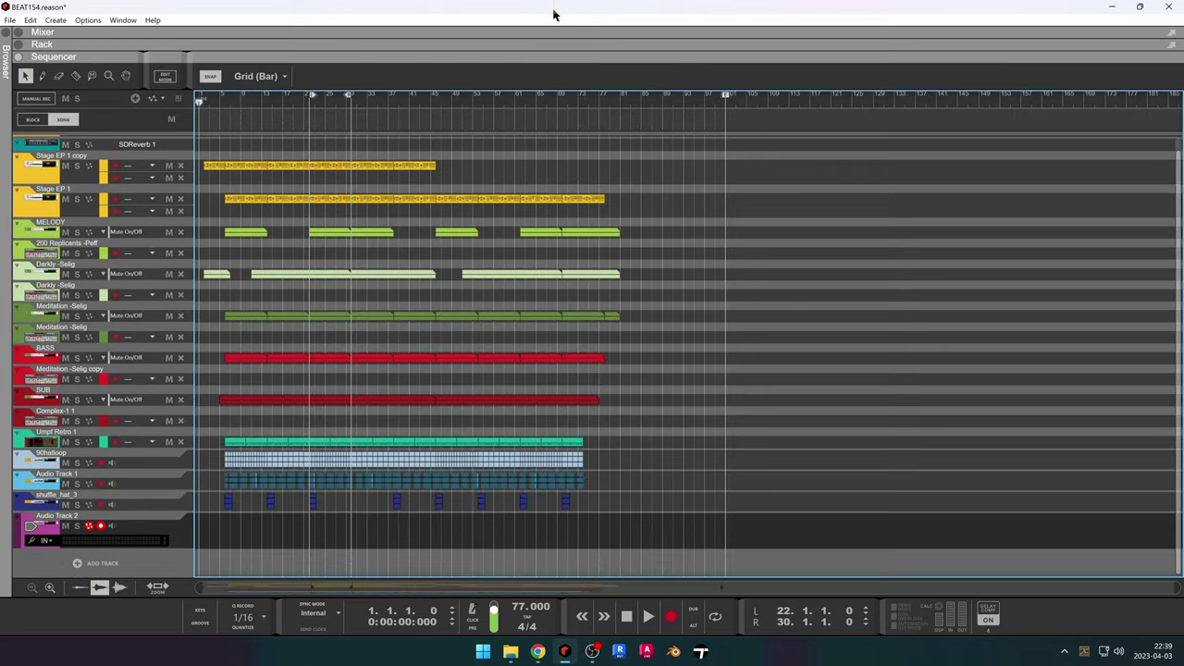
scroll(273, 238, up, 3)
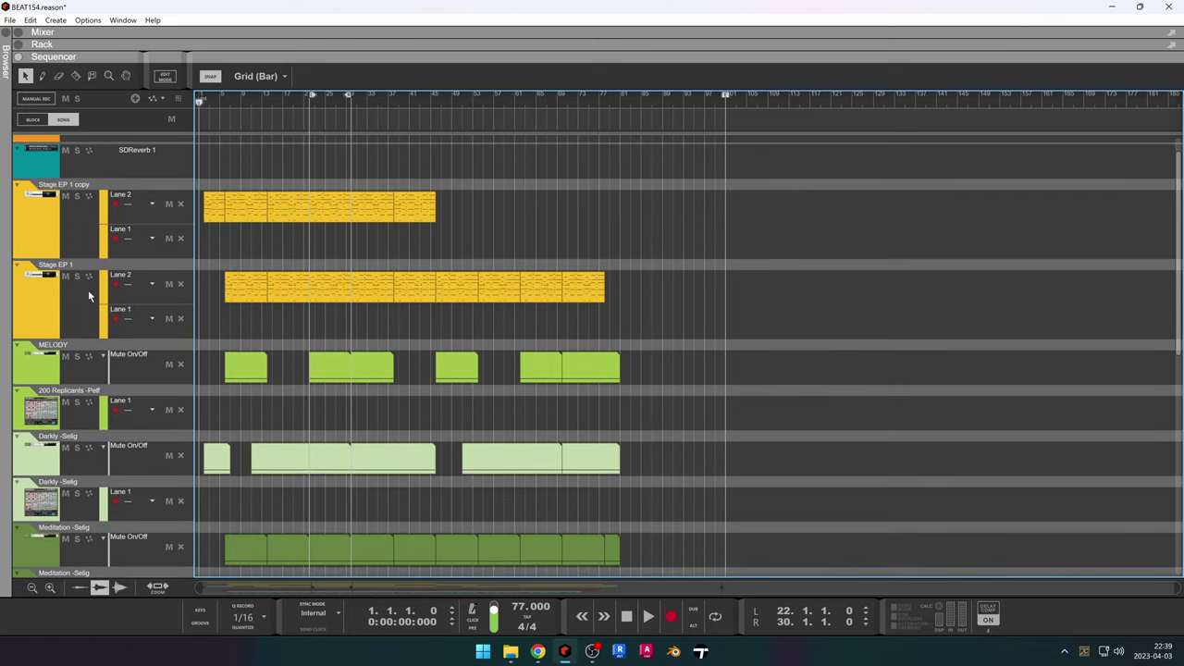
click(77, 197)
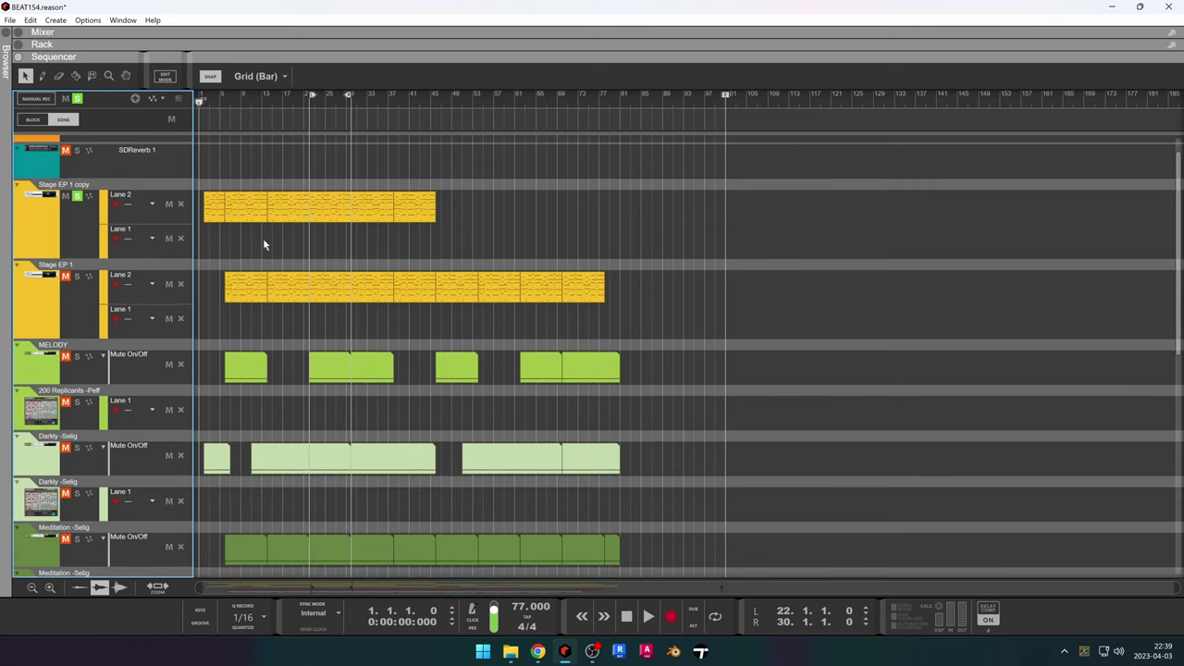
Set the song position and left locator to bar 14 and the right locator to bar 22.
scroll(263, 245, up, 3)
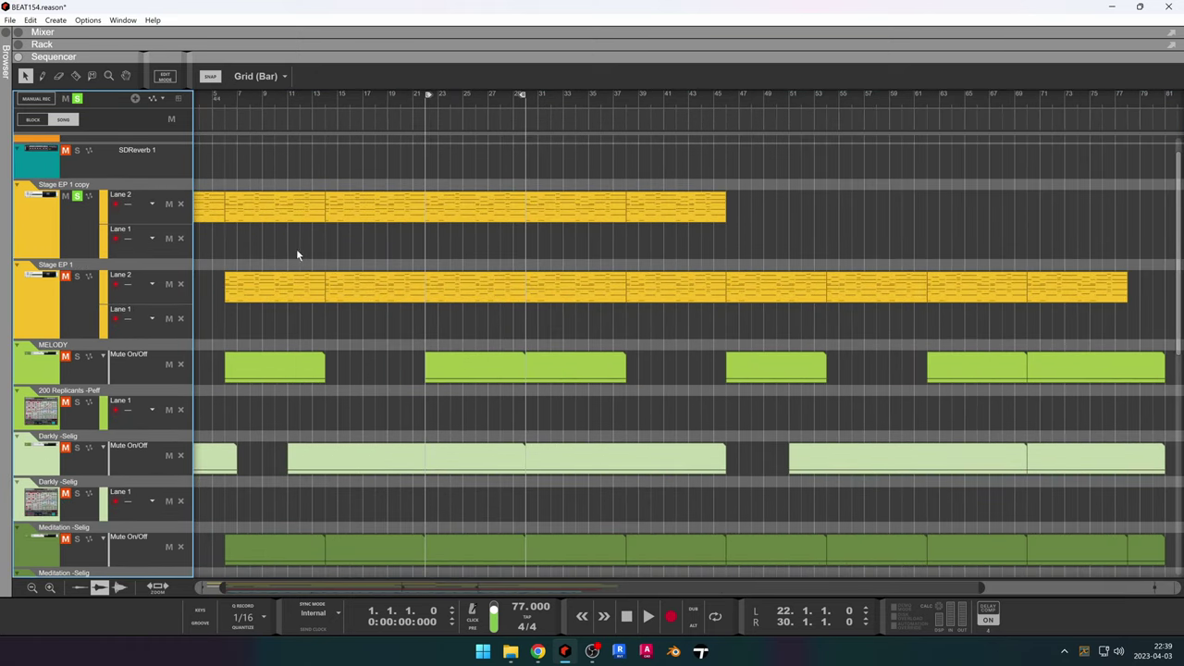
click(325, 100)
ctrl+click(326, 100)
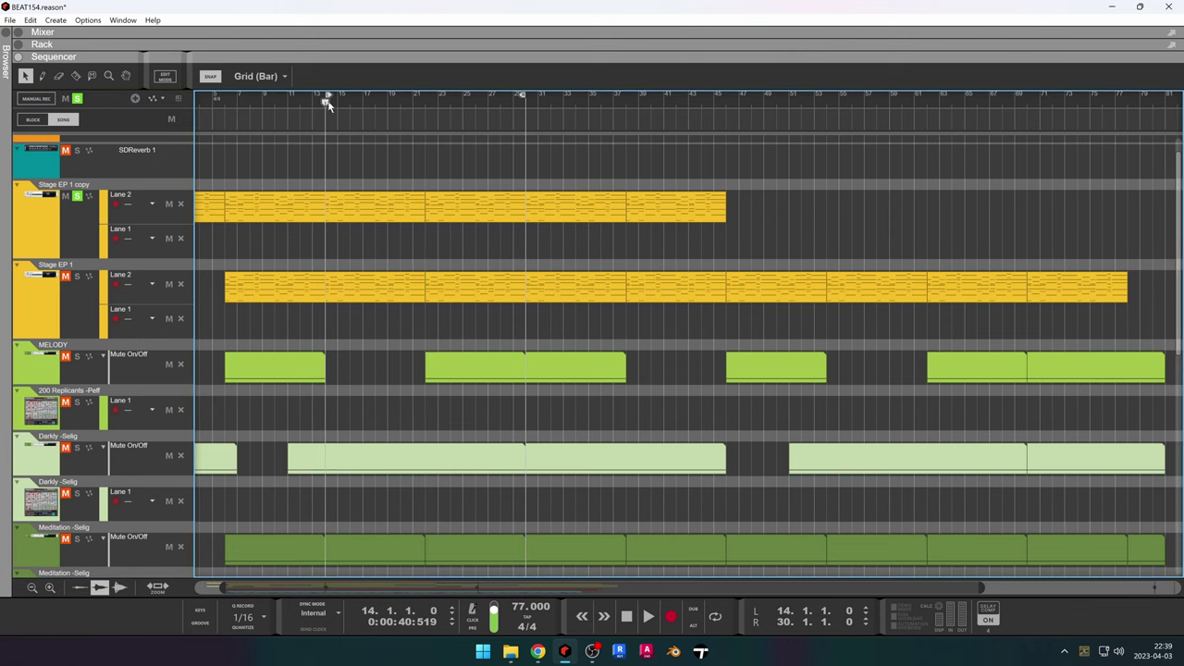
alt+click(427, 106)
scroll(359, 216, up, 4)
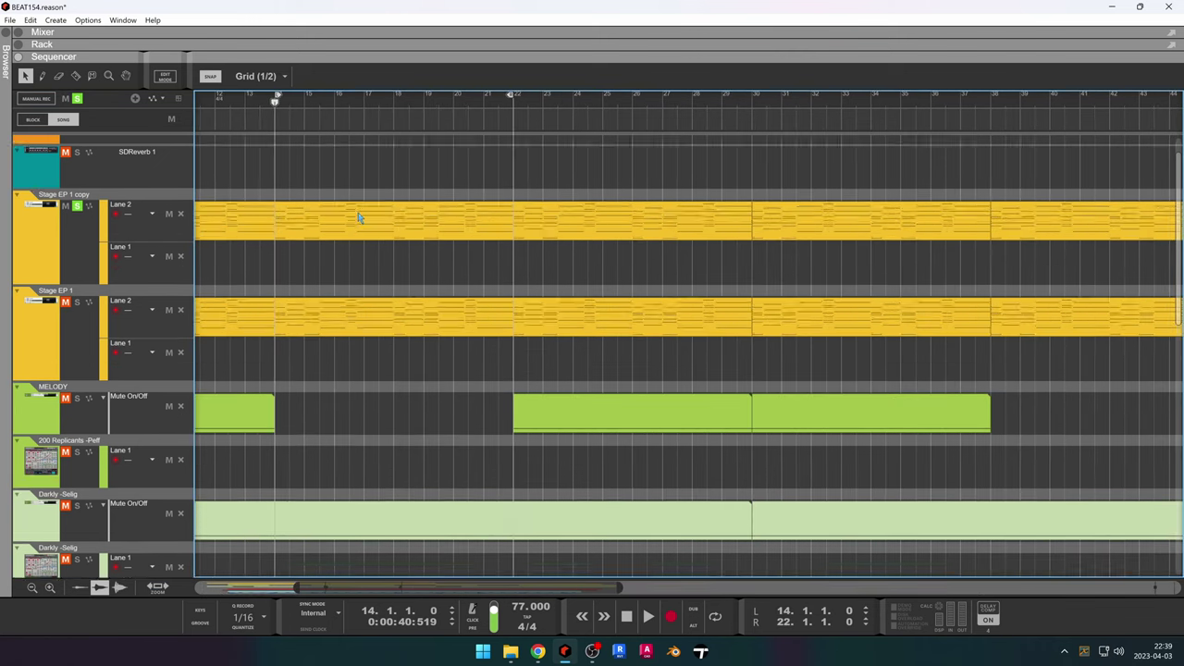
Play the soloed Stage EP 1 copy track from bar 14 and stop playback.
scroll(359, 217, up, 1)
key(space)
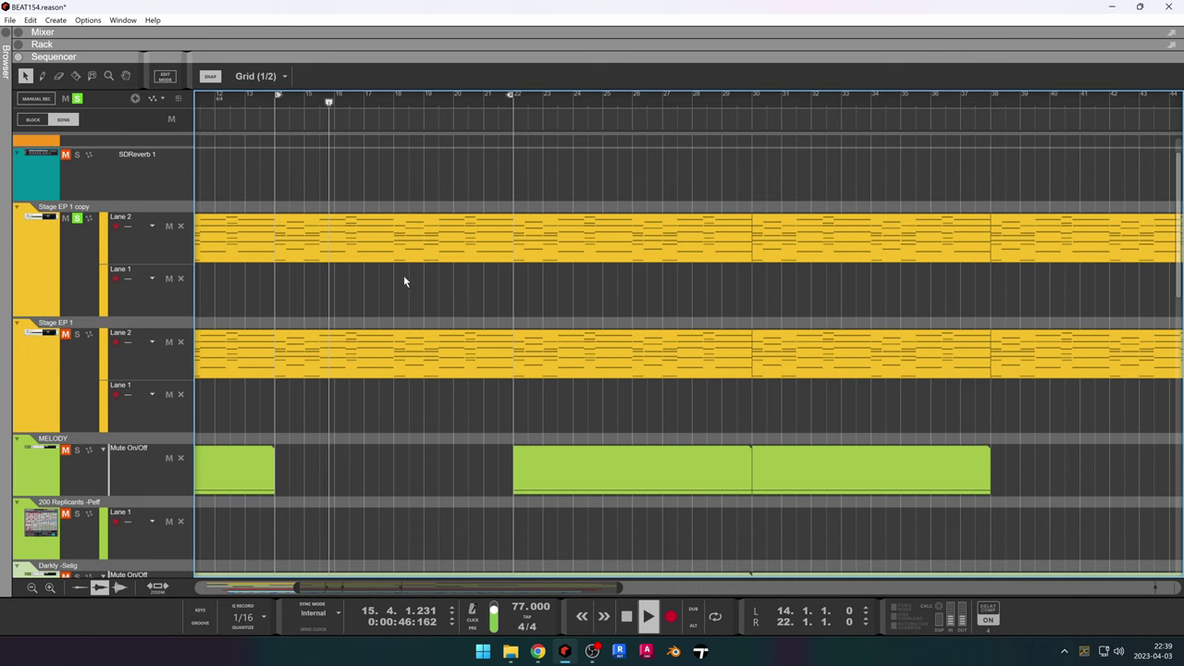
scroll(383, 283, up, 2)
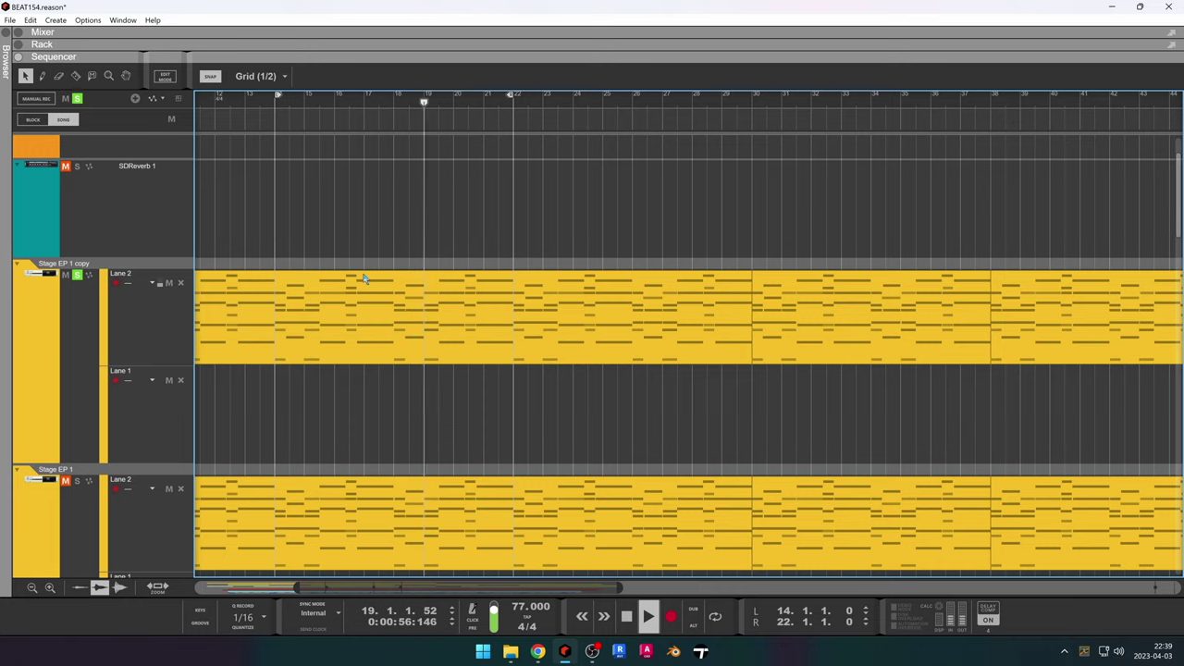
key(space)
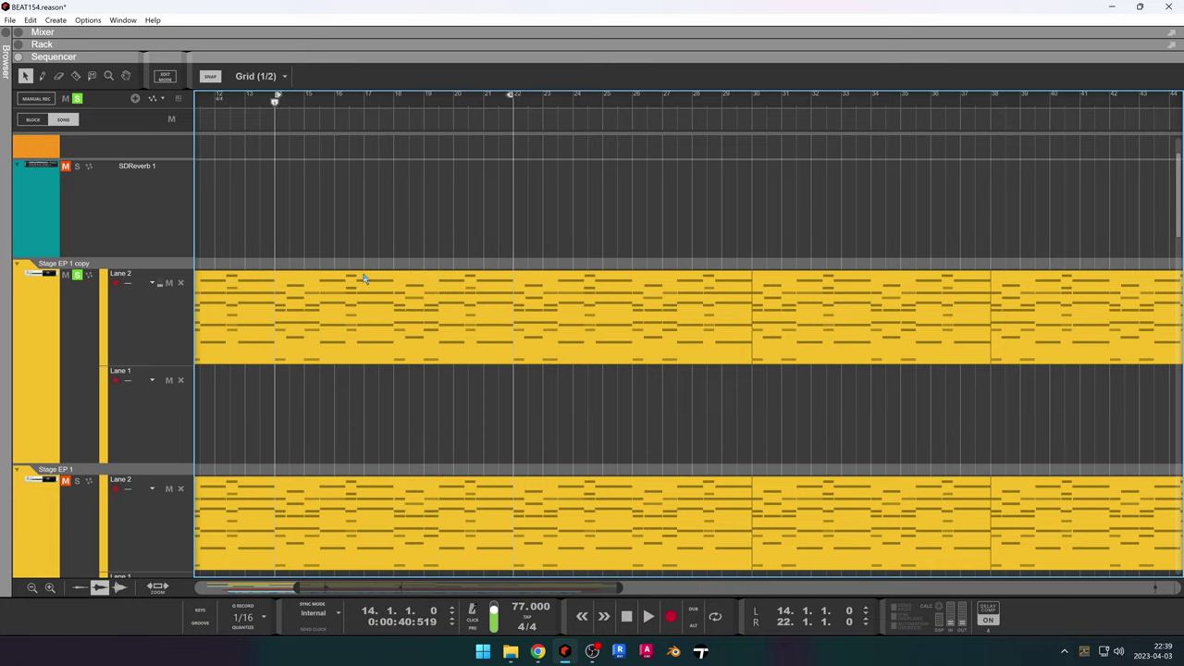
Solo the Stage EP 1 track instead of the Stage EP 1 copy and play it from bar 14.
scroll(364, 277, down, 3)
click(74, 166)
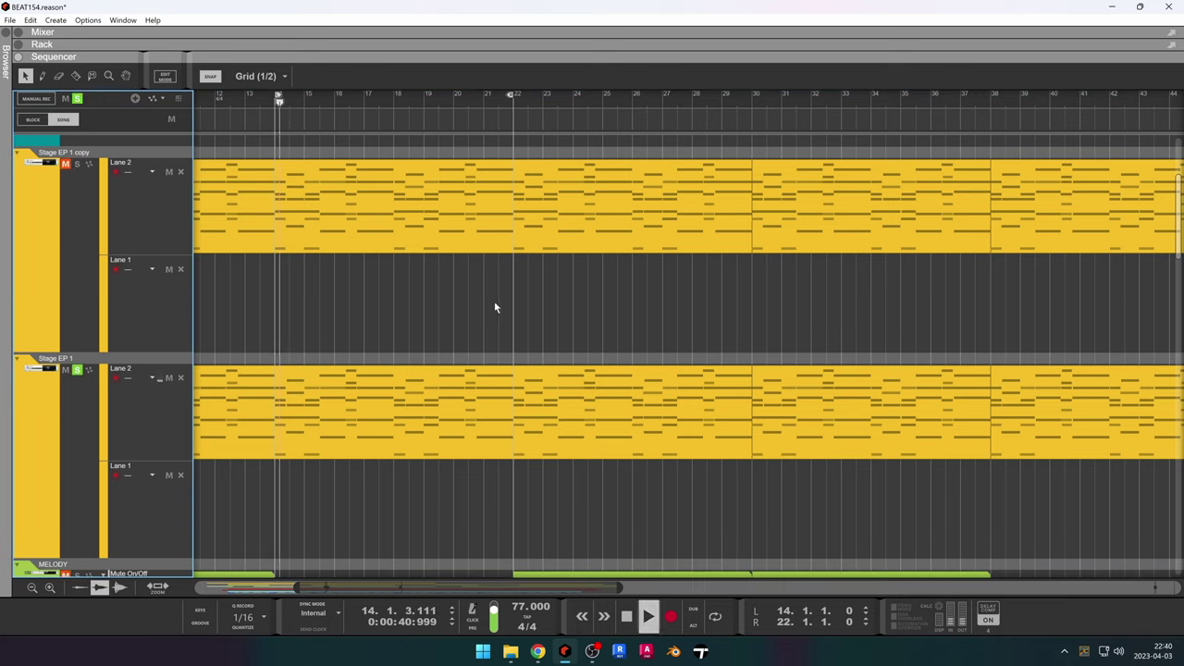
key(space)
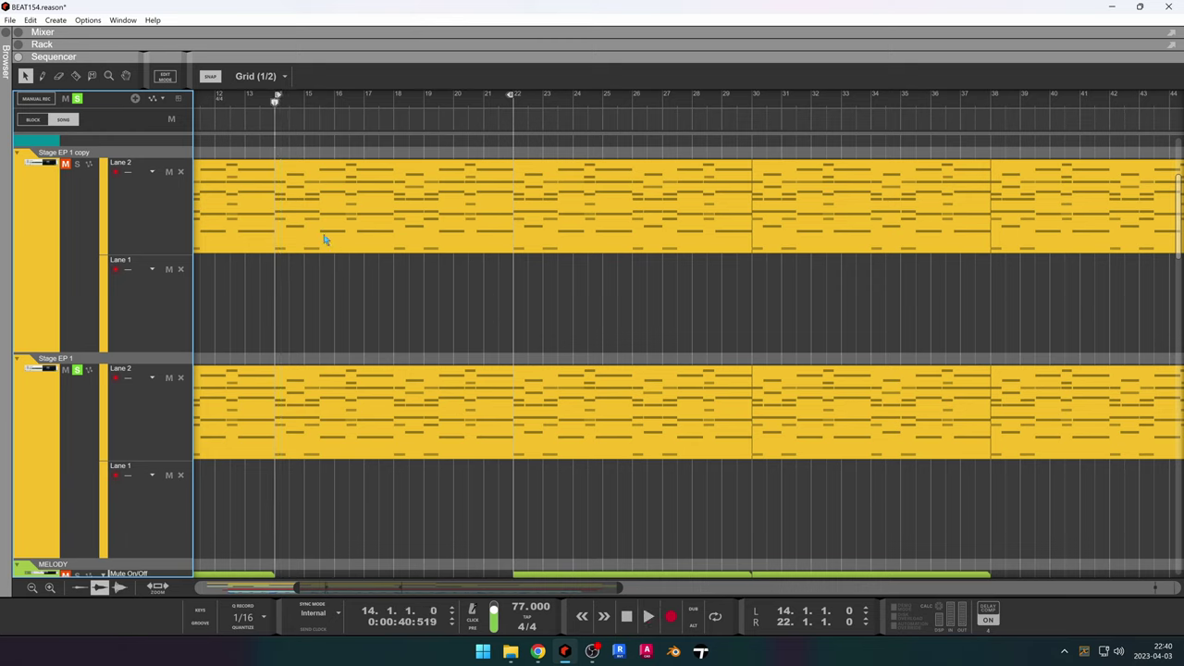
key(space)
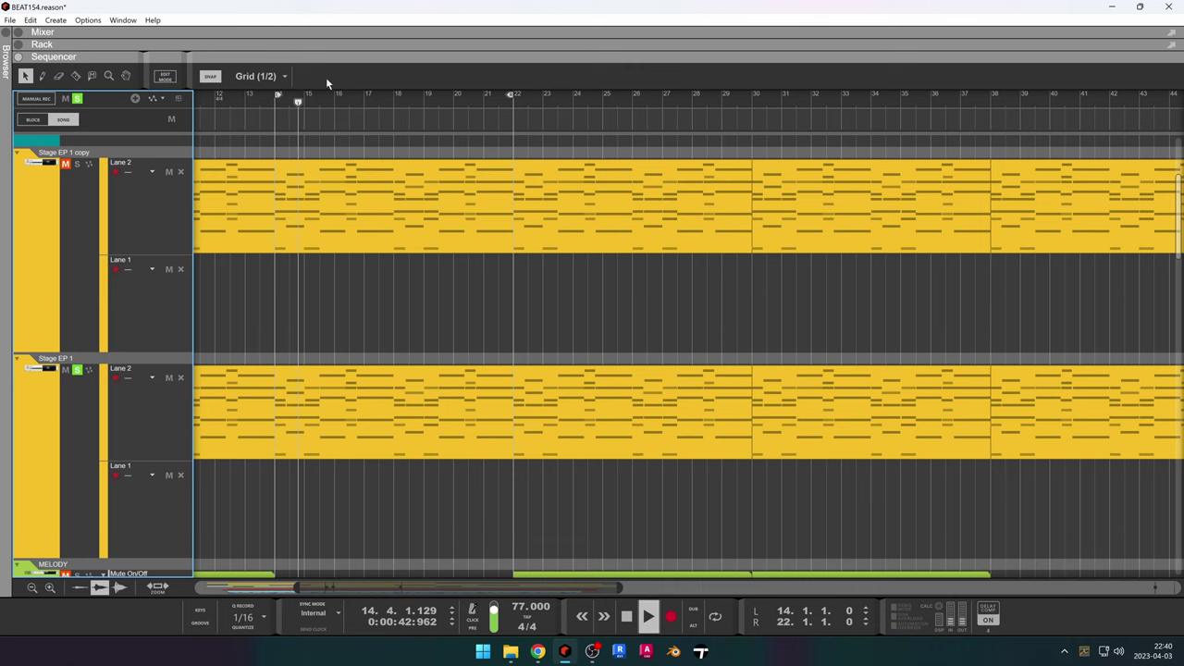
Look through the Stage EP devices and their mix channels in the rack during playback.
click(326, 44)
scroll(274, 318, down, 2)
scroll(274, 319, down, 2)
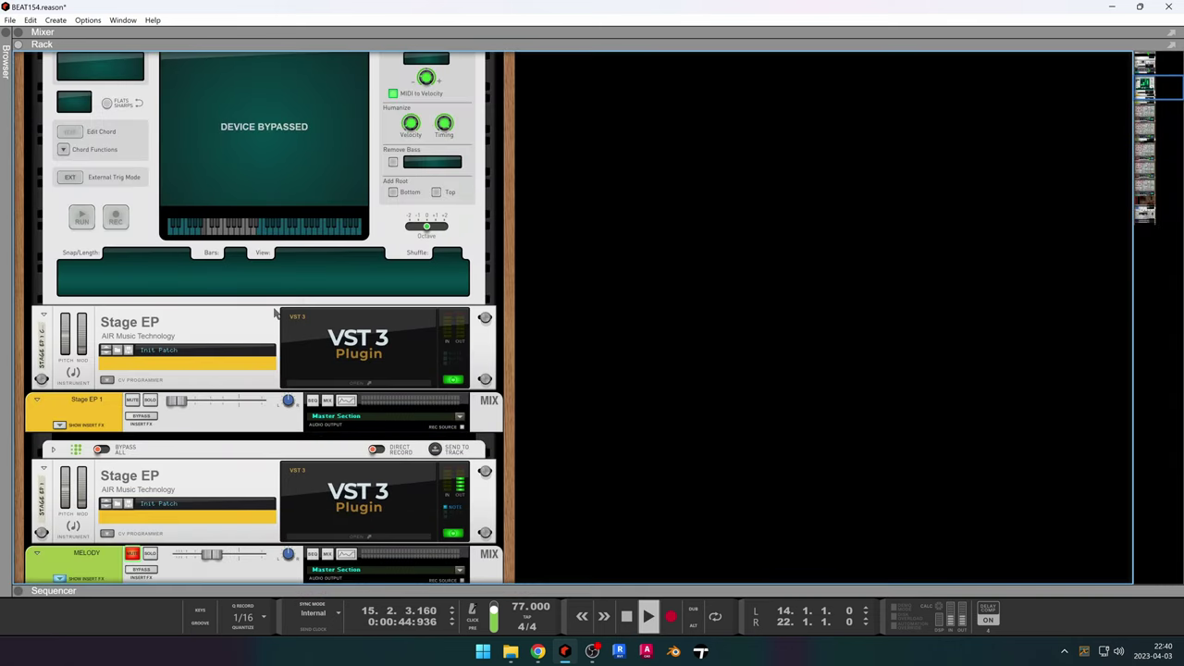
scroll(274, 324, up, 5)
scroll(273, 324, down, 3)
scroll(275, 323, up, 3)
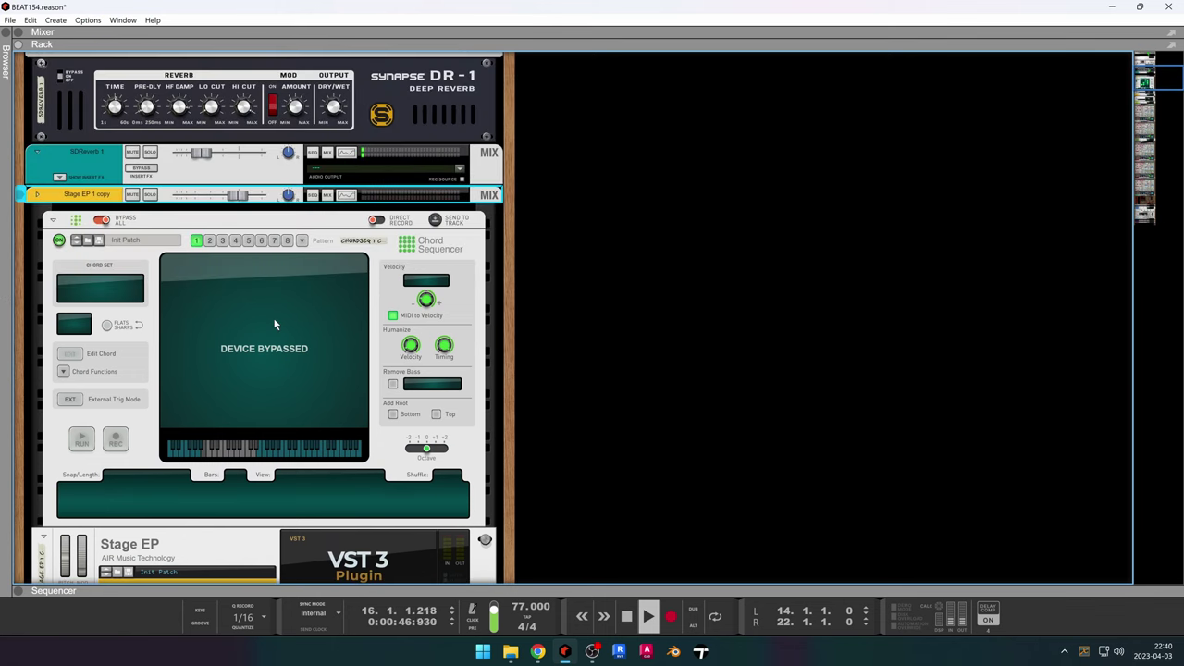
scroll(274, 324, down, 6)
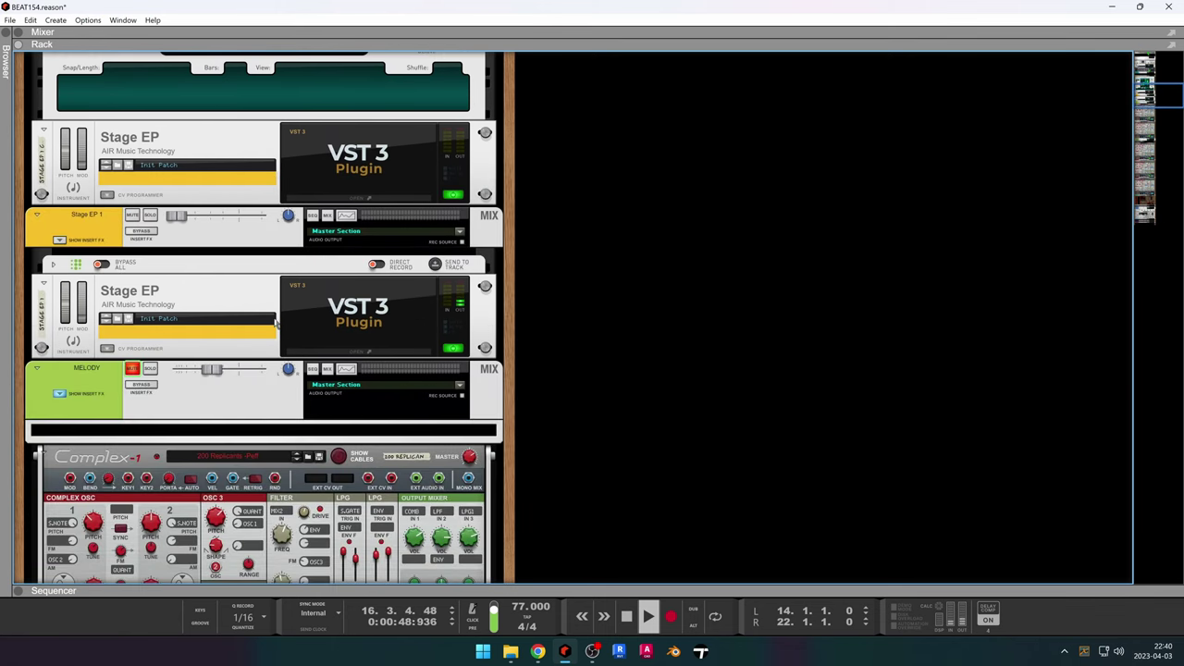
Return to the sequencer and look over the Stage EP and MELODY tracks around the loop range.
click(375, 589)
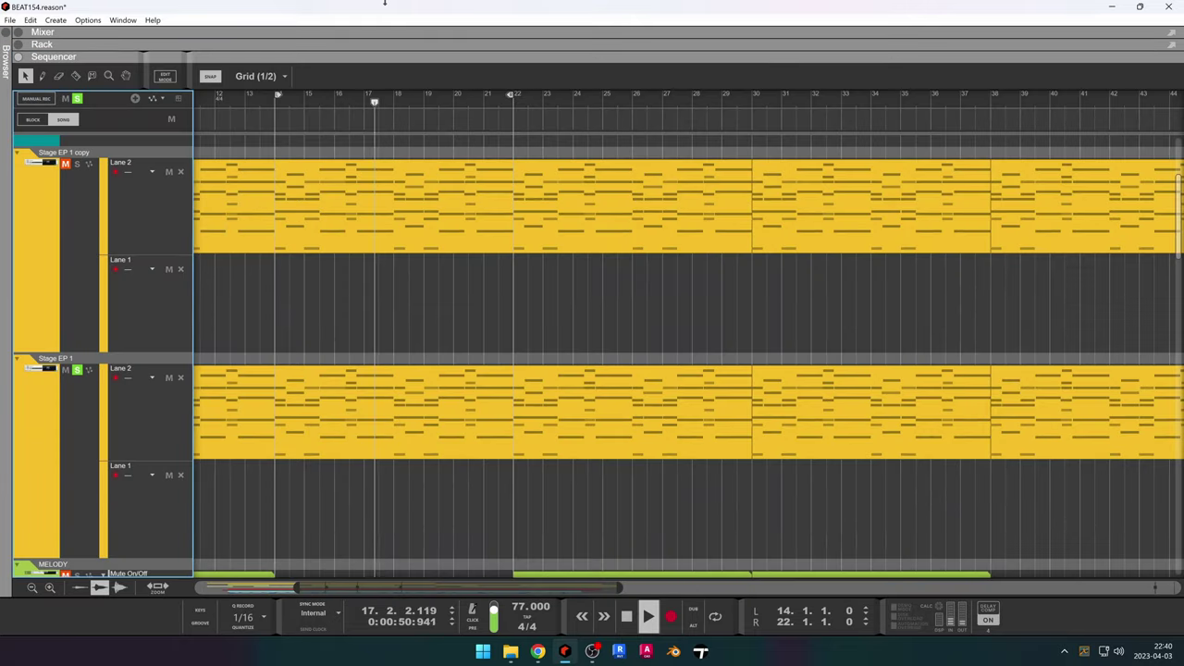
scroll(335, 305, down, 3)
scroll(333, 291, up, 3)
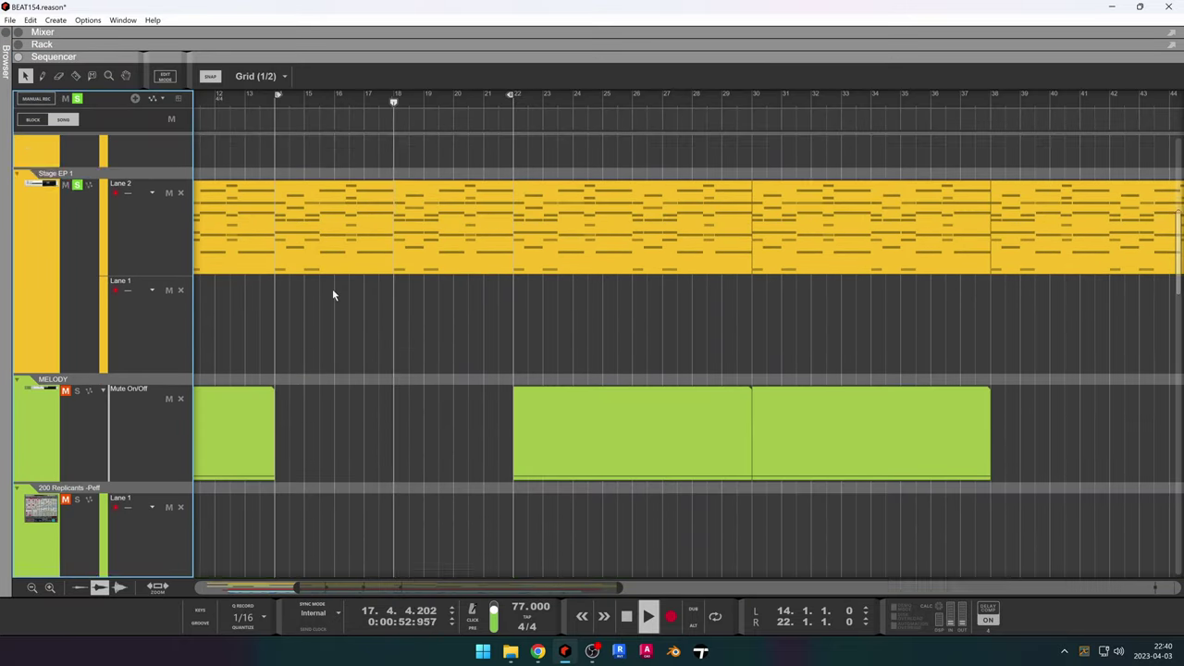
scroll(335, 289, down, 2)
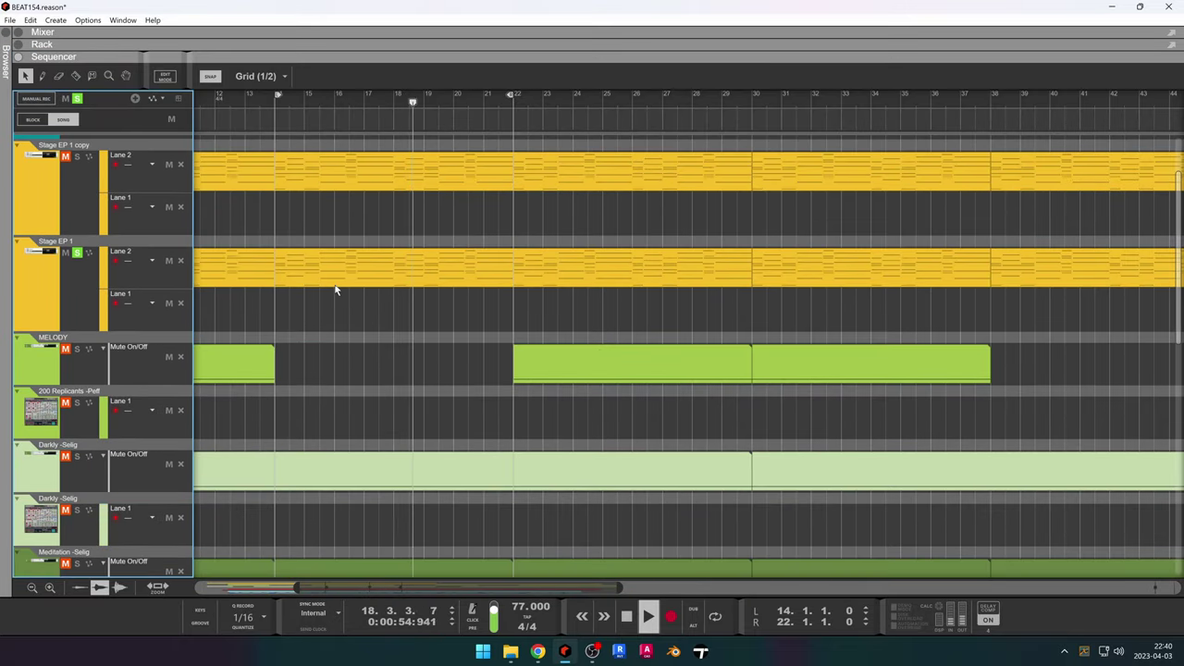
scroll(336, 287, down, 2)
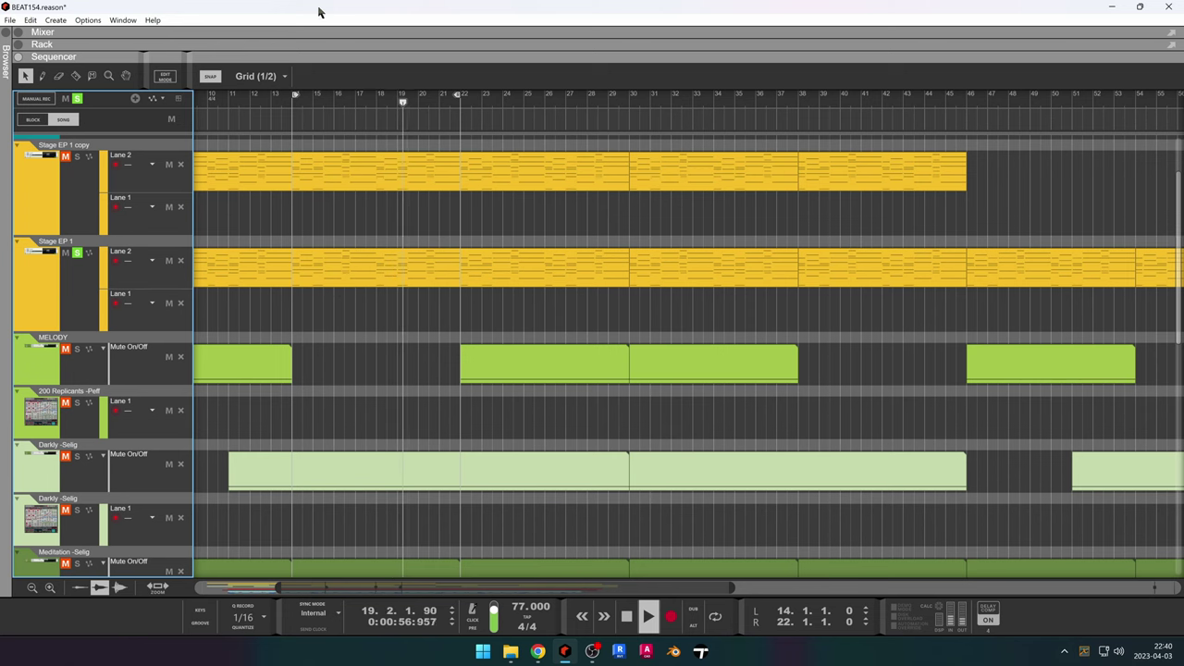
Show the rack above the sequencer, check the cabling behind the Stage EP 1 device, and stop playback.
drag(263, 51, 264, 452)
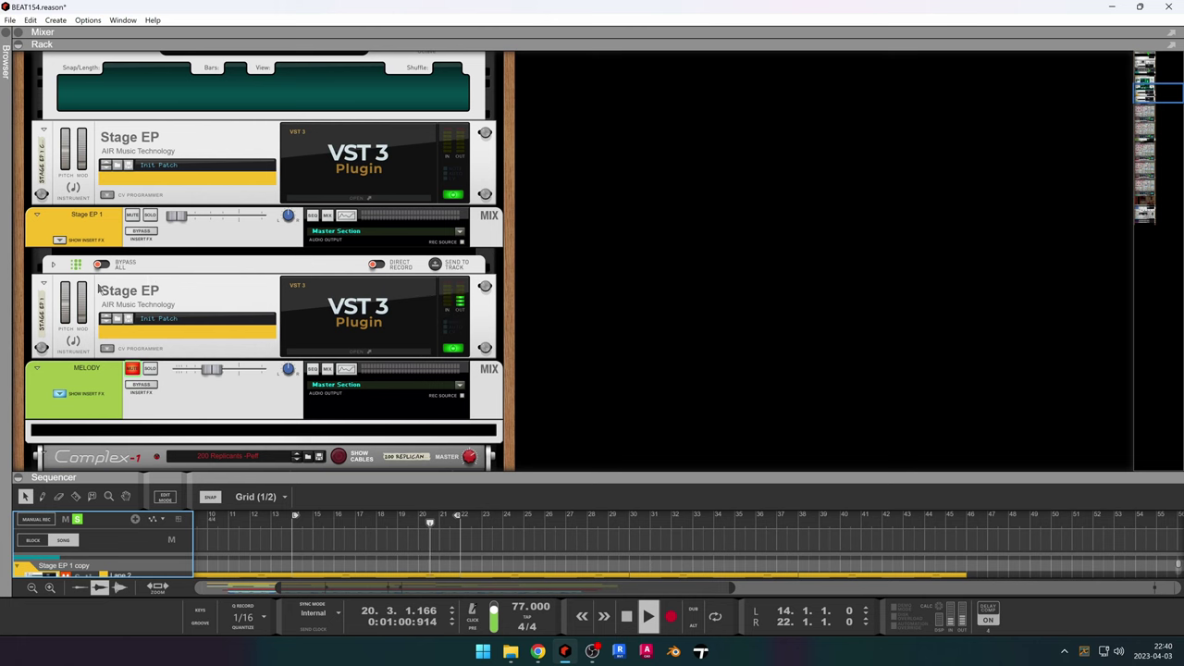
key(Tab)
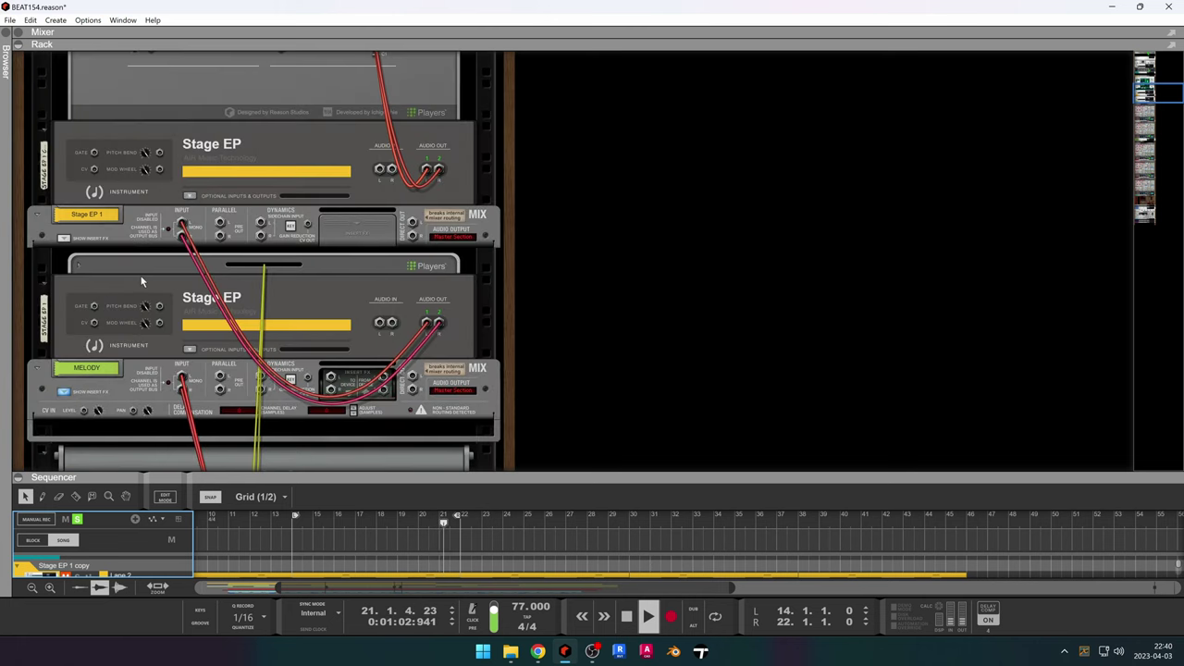
key(Tab)
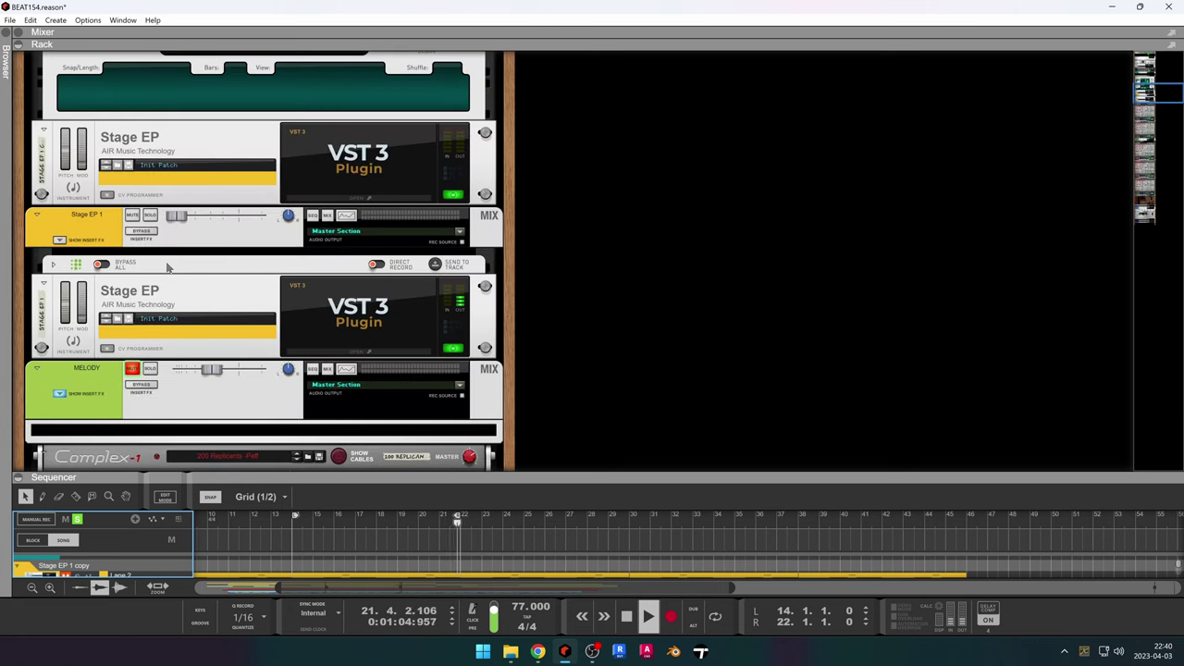
scroll(282, 229, down, 10)
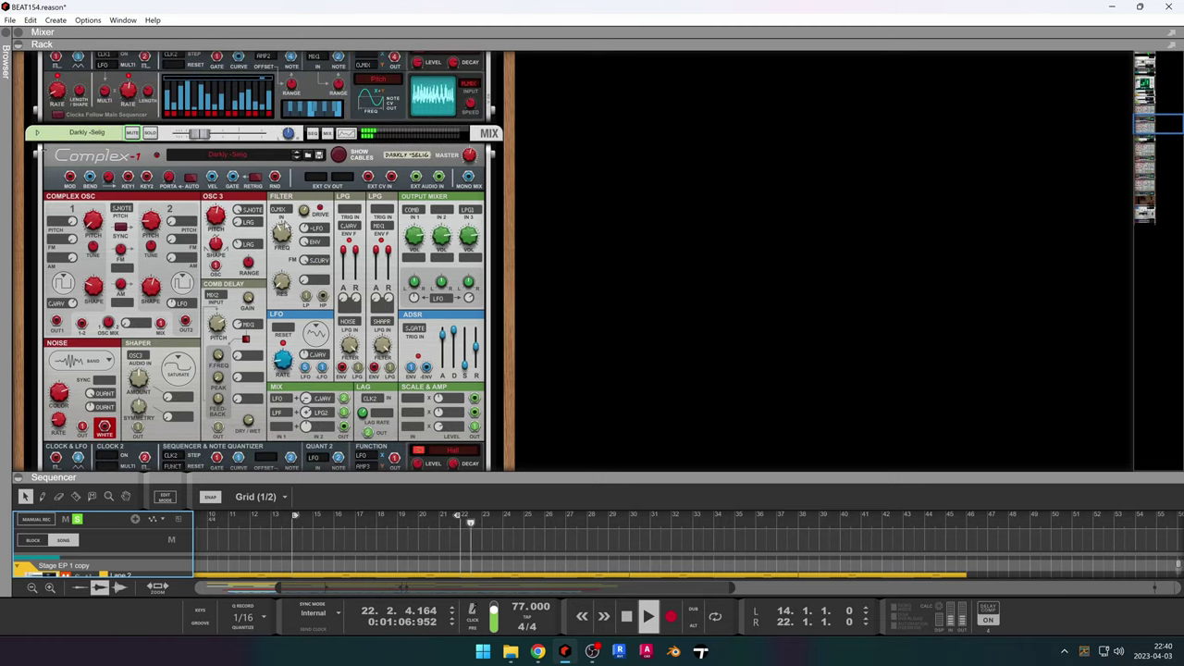
key(space)
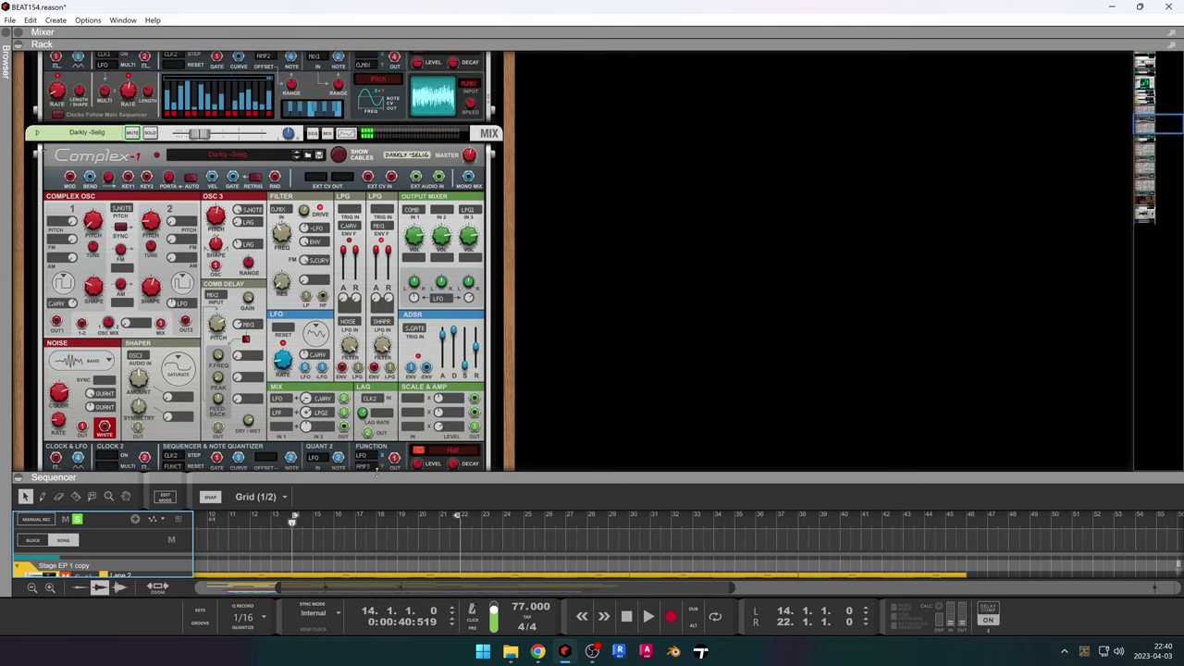
Expand the sequencer to full height and review the track list down to Audio Track 2.
drag(377, 469, 414, 3)
scroll(365, 348, down, 10)
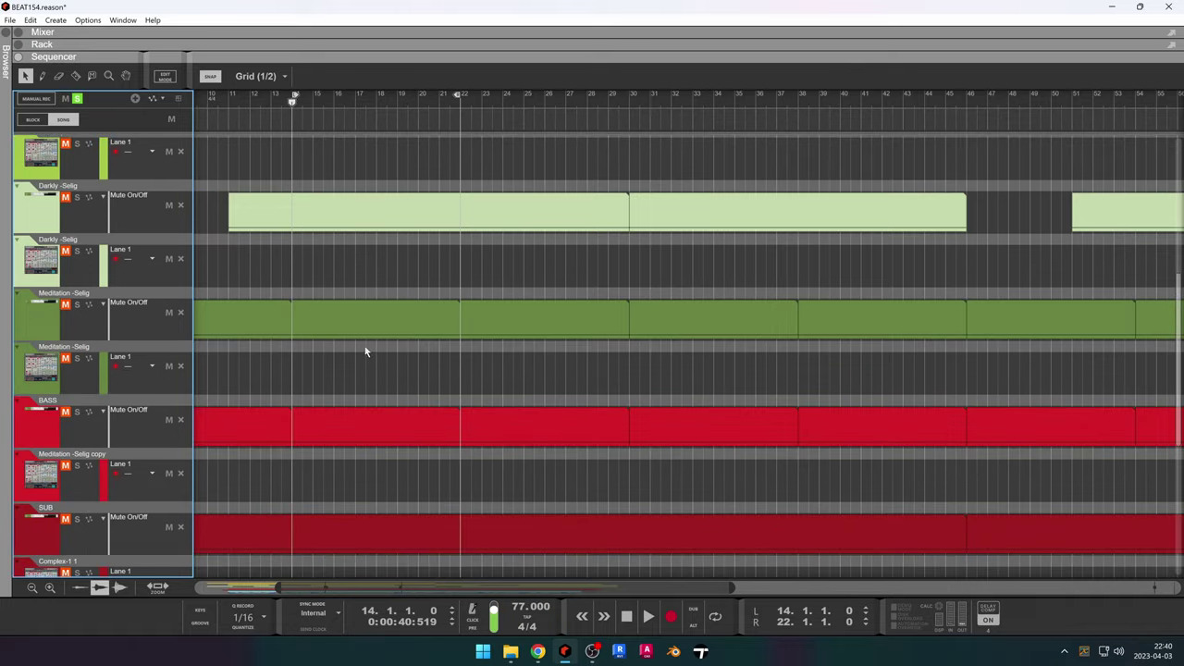
scroll(366, 351, down, 1)
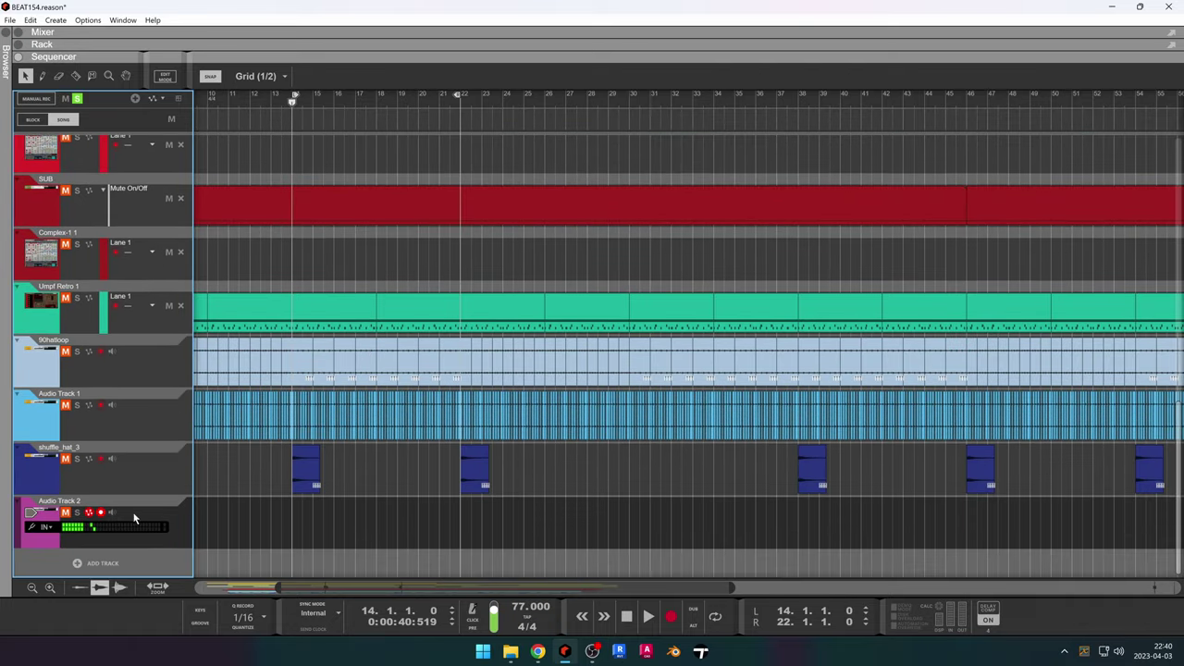
scroll(246, 468, up, 15)
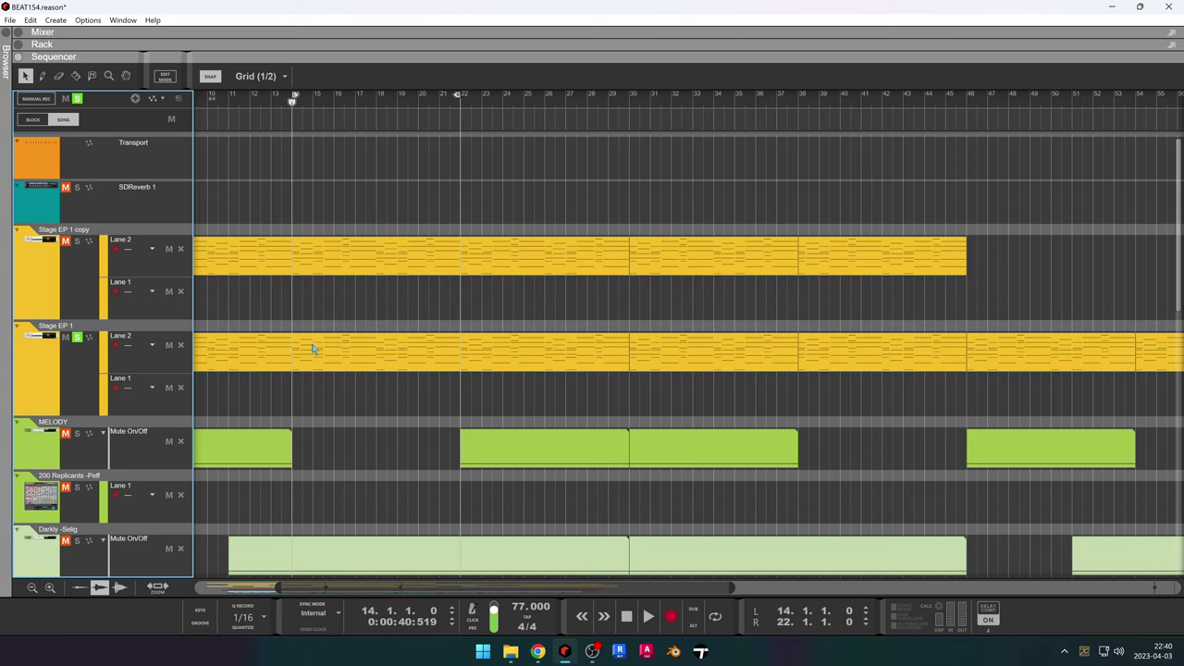
Select the Stage EP 1 clip starting at bar 14 and show the Stage EP devices in the rack.
click(312, 349)
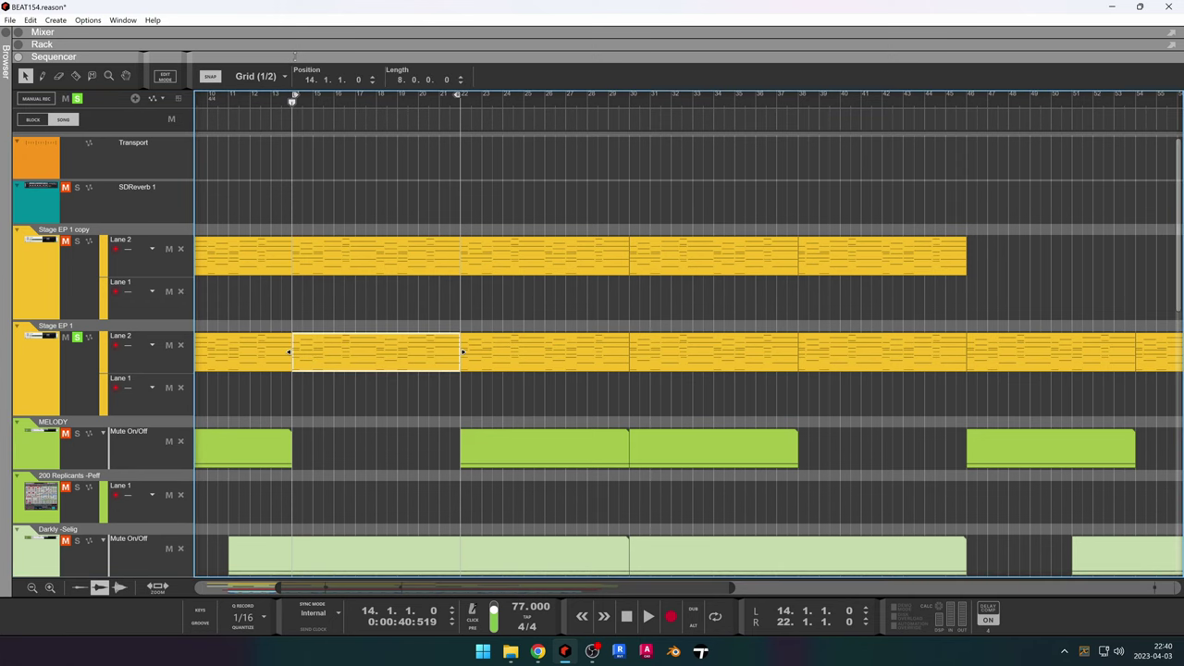
key(F6)
scroll(277, 372, up, 6)
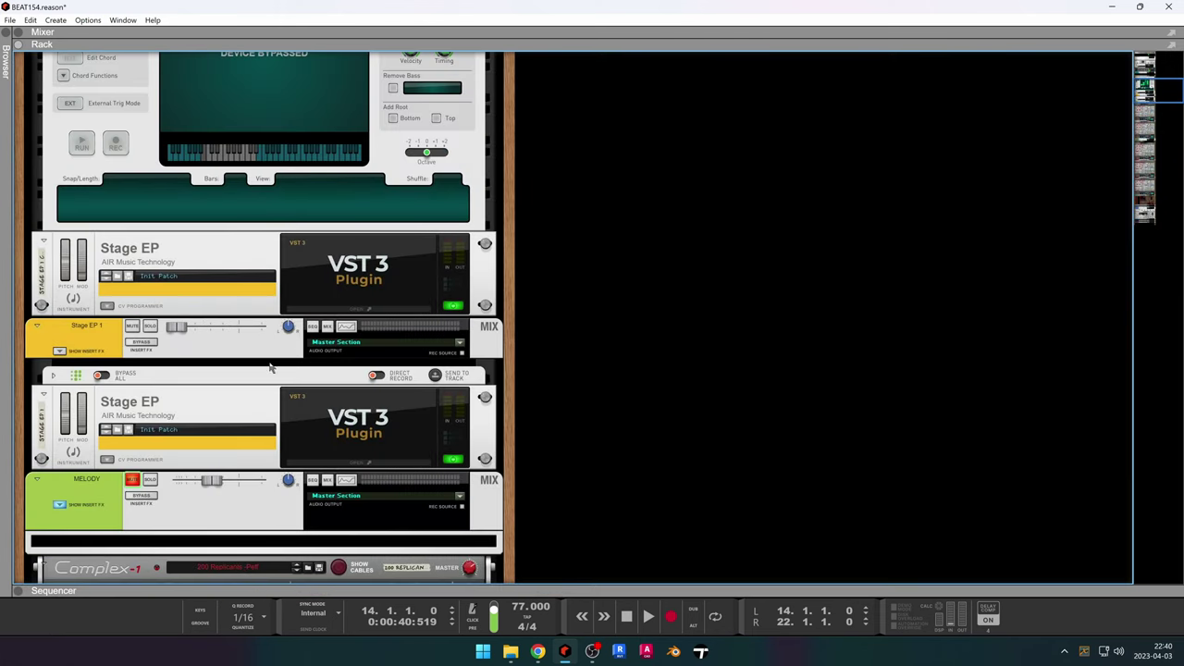
Solo the Stage EP 1 mix channel in the rack and play the sequence from bar 14.
click(153, 328)
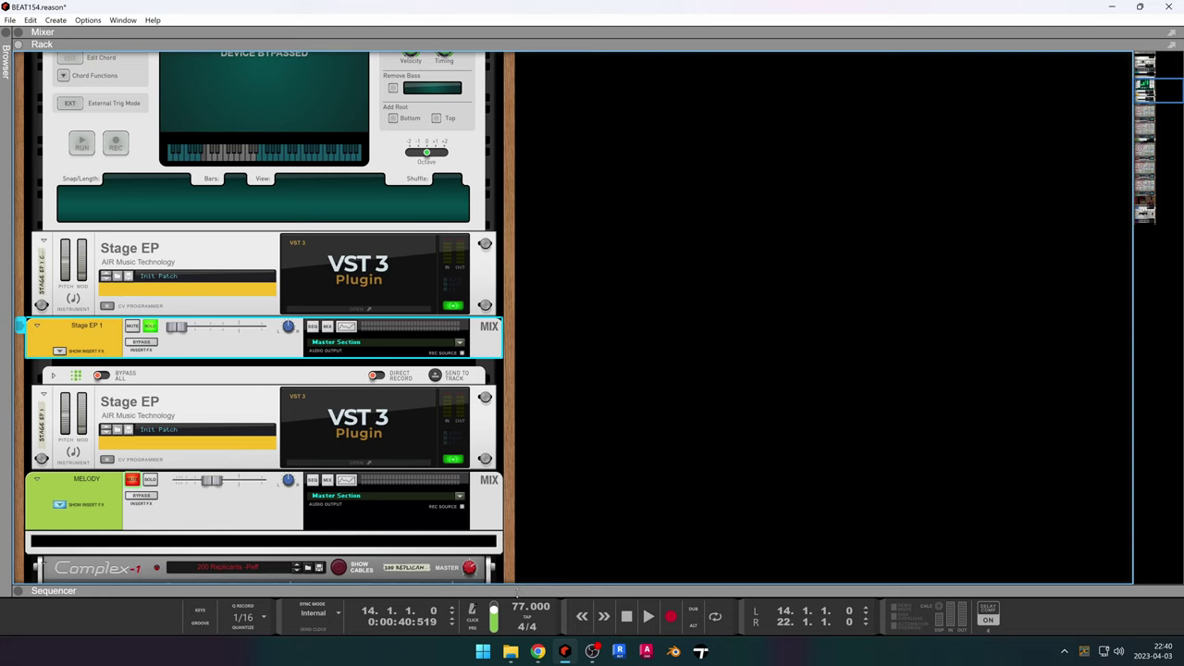
key(F7)
key(space)
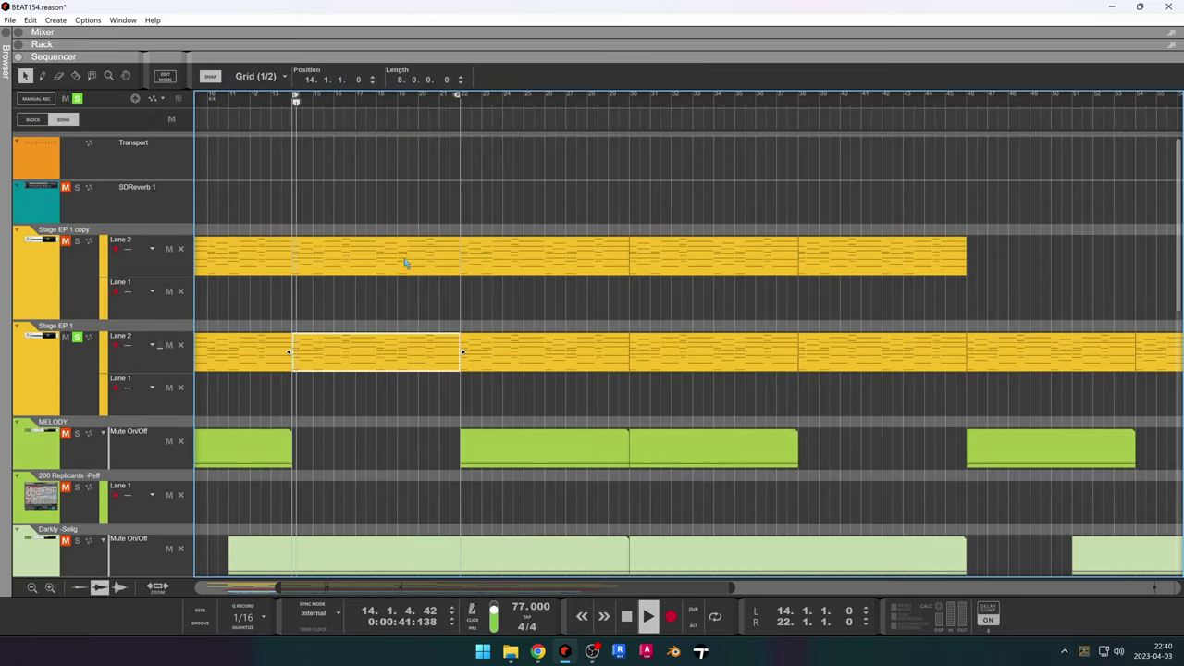
Stop playback and unfold the player section above the lower Stage EP device to view its Chord Sequencer.
drag(396, 58, 351, 433)
key(space)
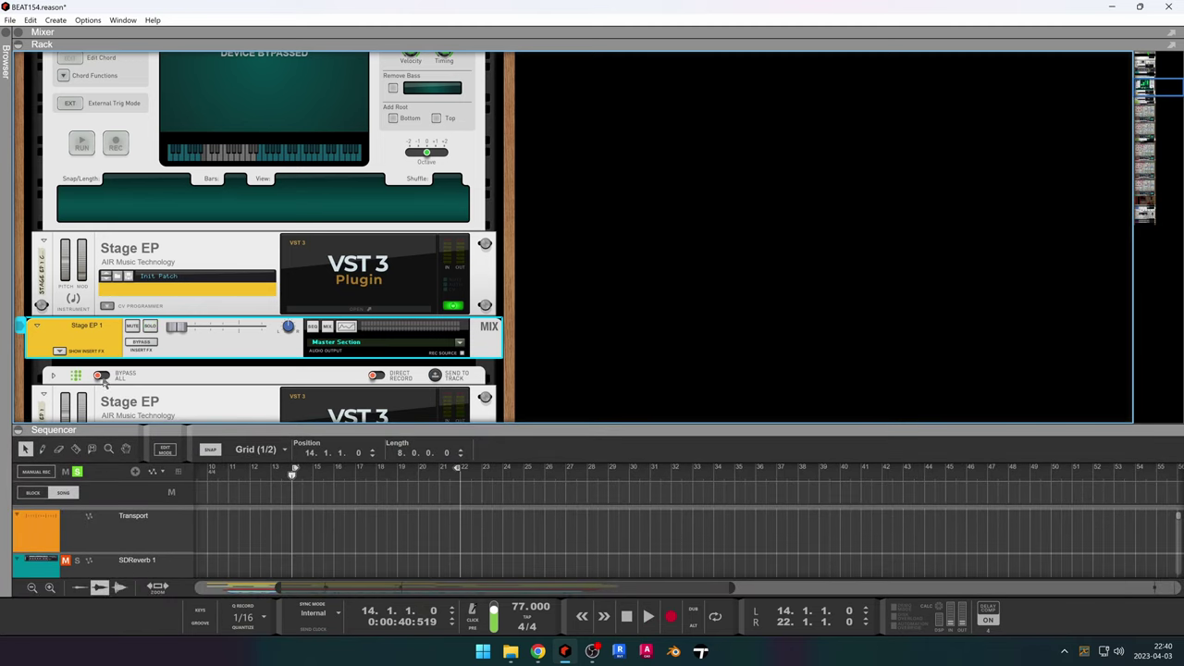
click(54, 377)
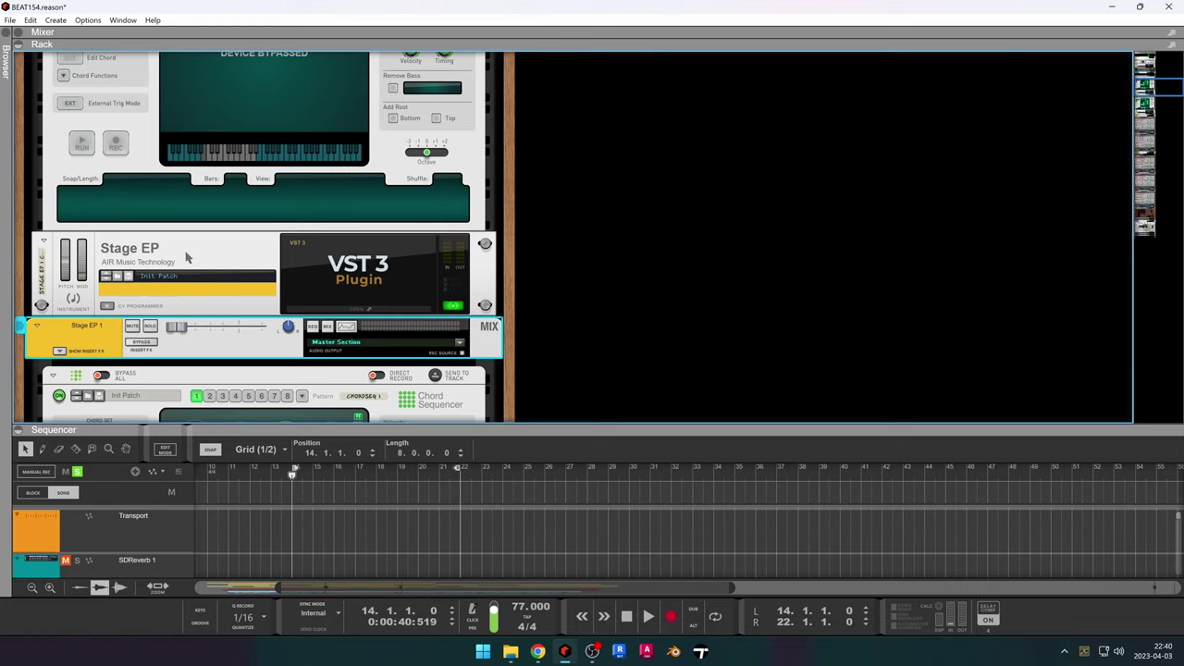
scroll(189, 258, down, 10)
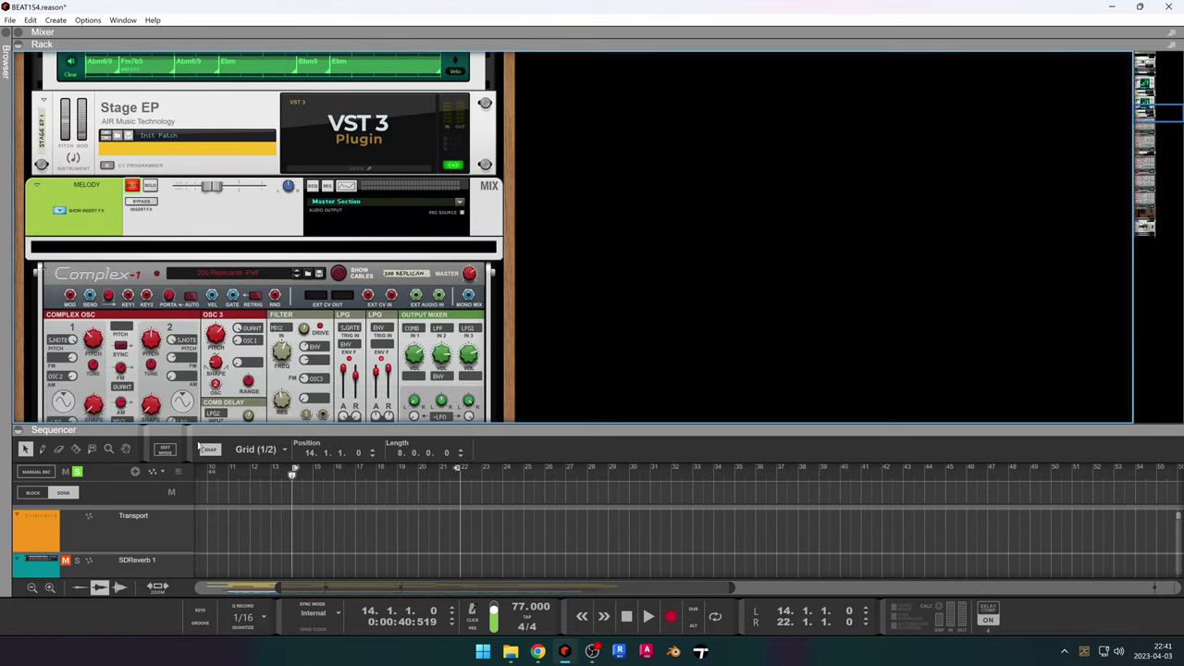
Return to the full-height sequencer, turn off the Stage EP 1 solo and solo the MELODY track.
drag(194, 425, 176, 51)
click(77, 338)
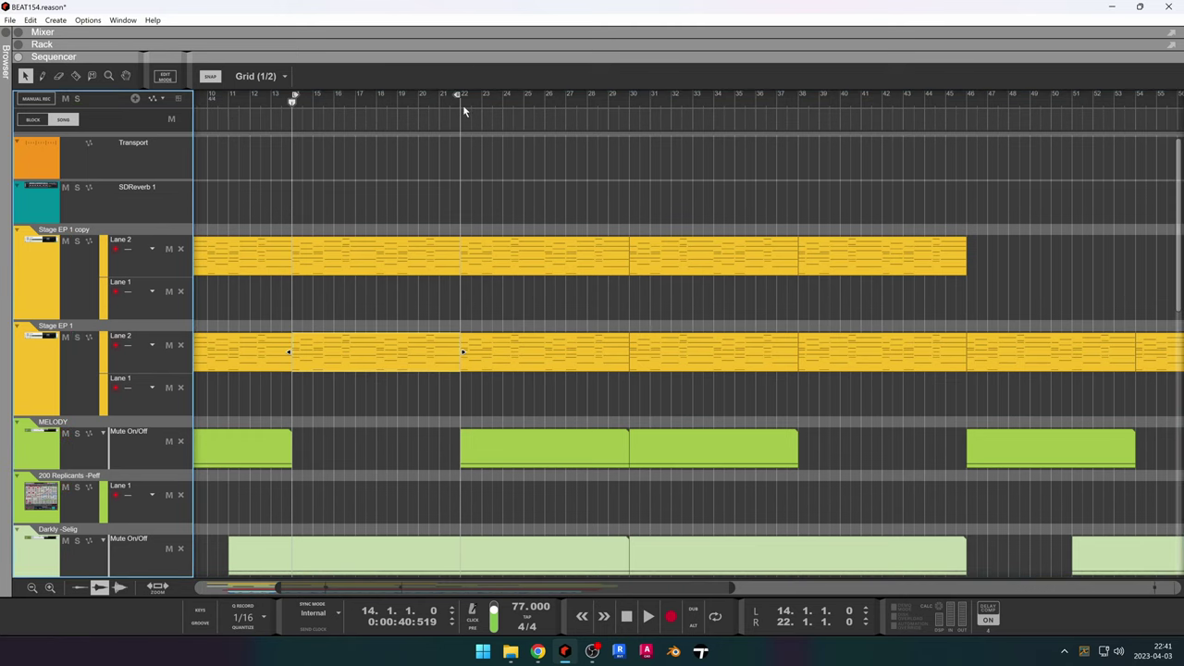
click(77, 433)
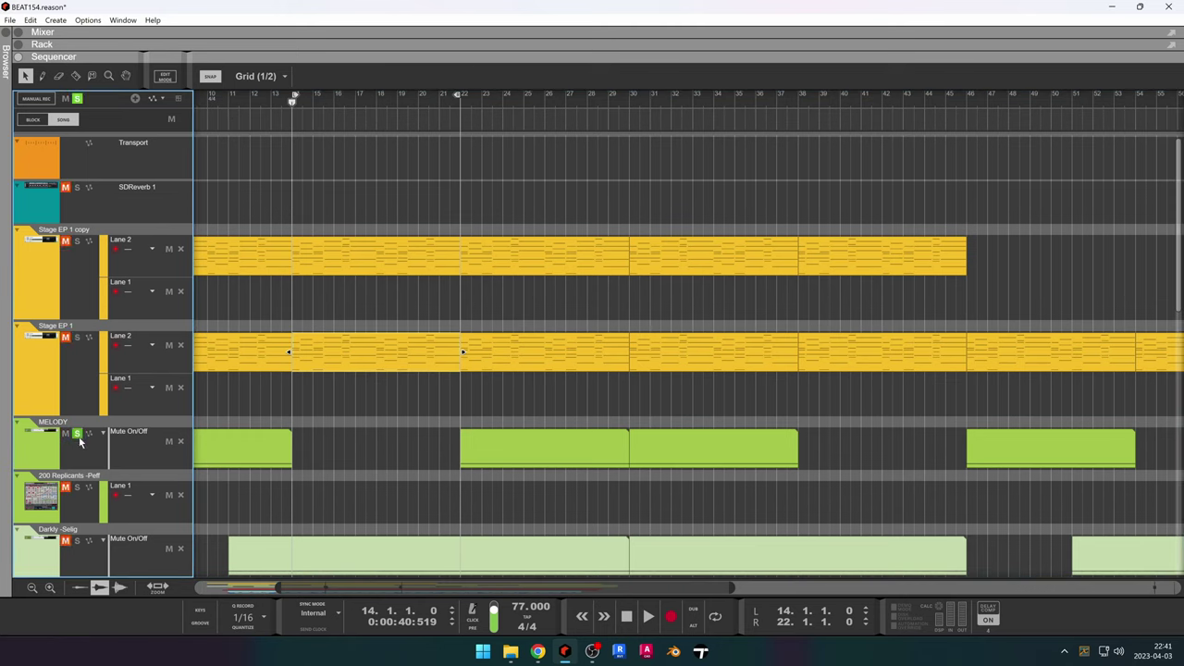
Check the soloed MELODY channel in the rack and play the song from bar 5, beat 3.
drag(362, 578, 266, 603)
click(294, 100)
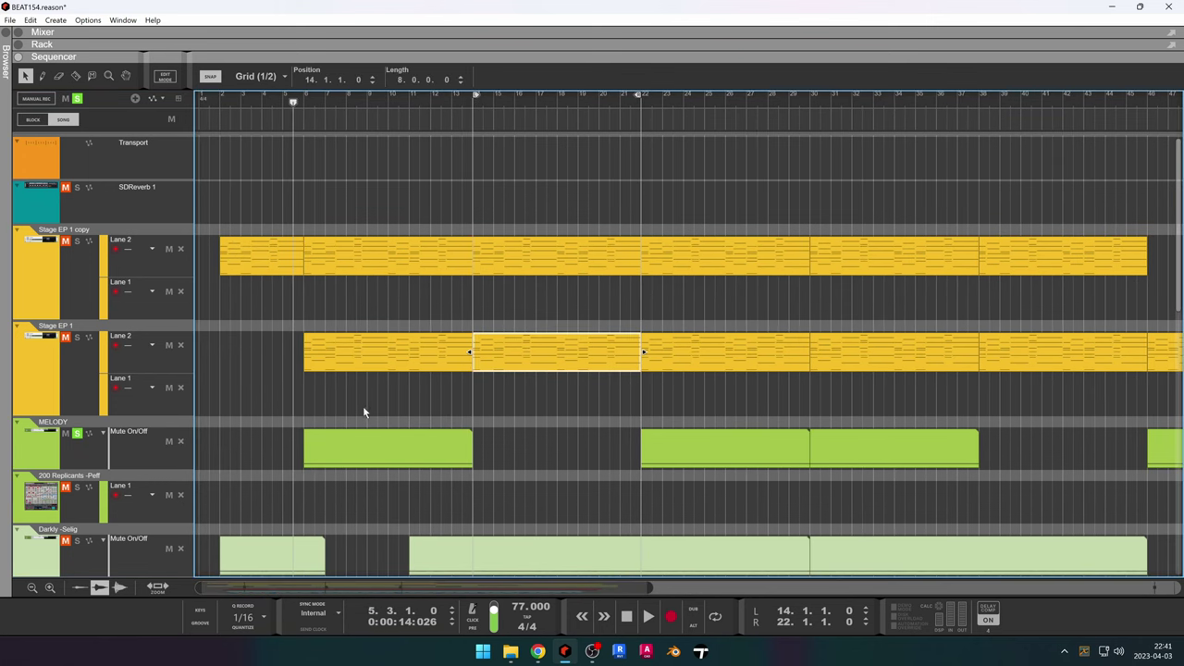
drag(271, 54, 284, 589)
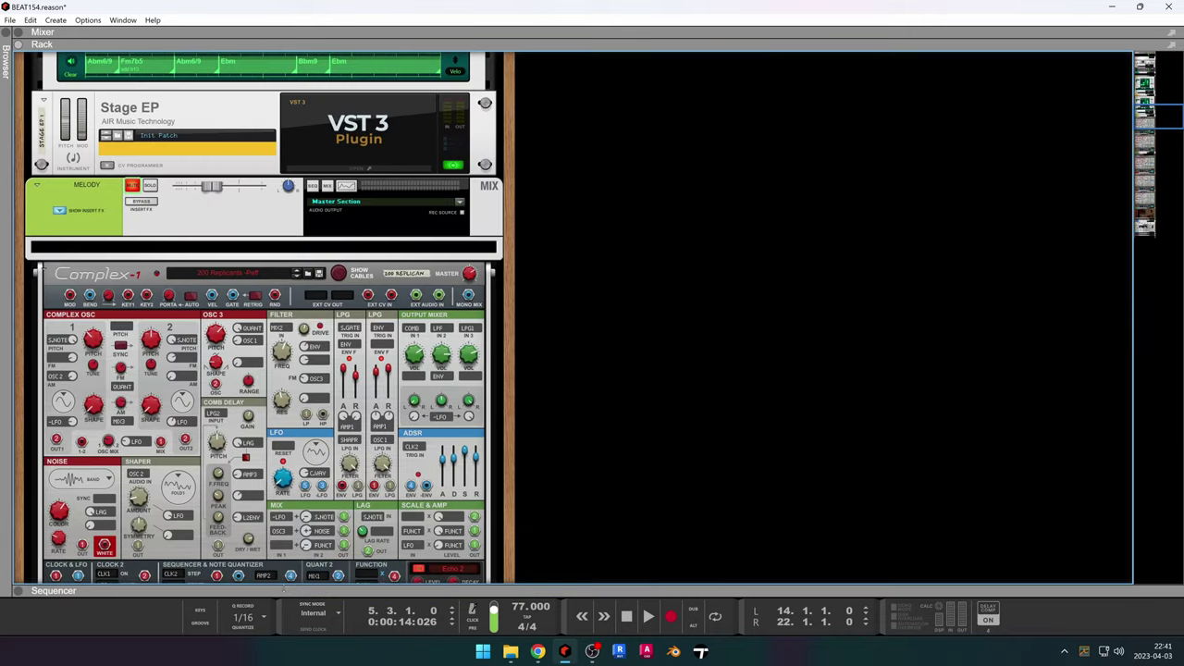
click(151, 186)
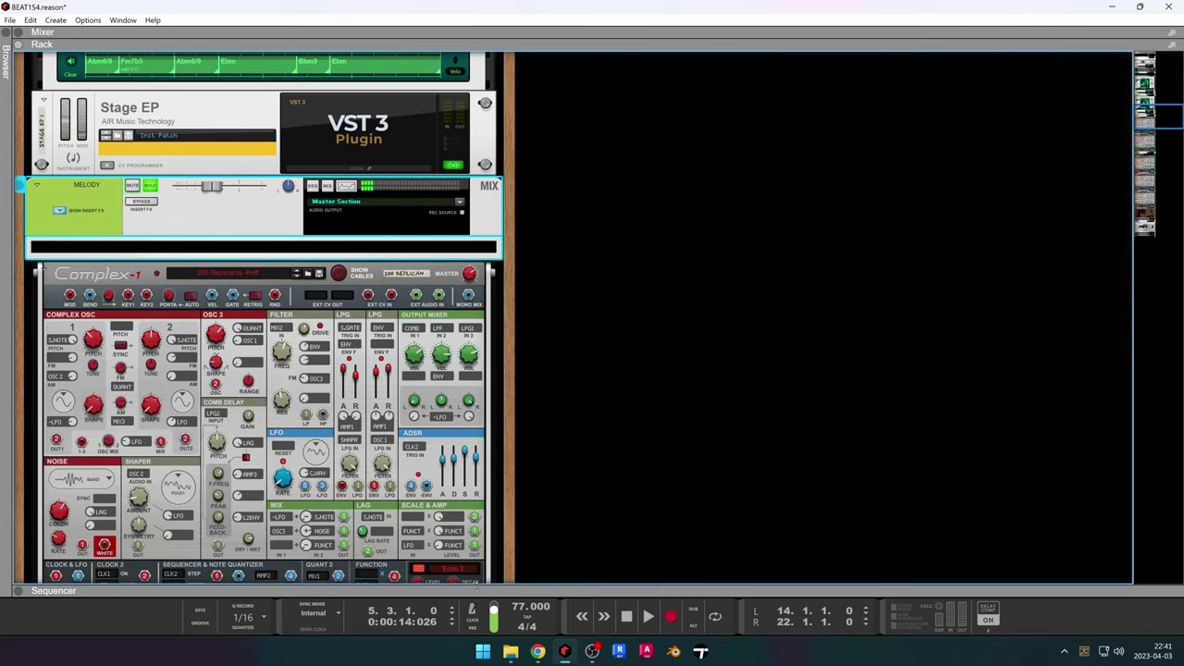
drag(476, 586, 556, 44)
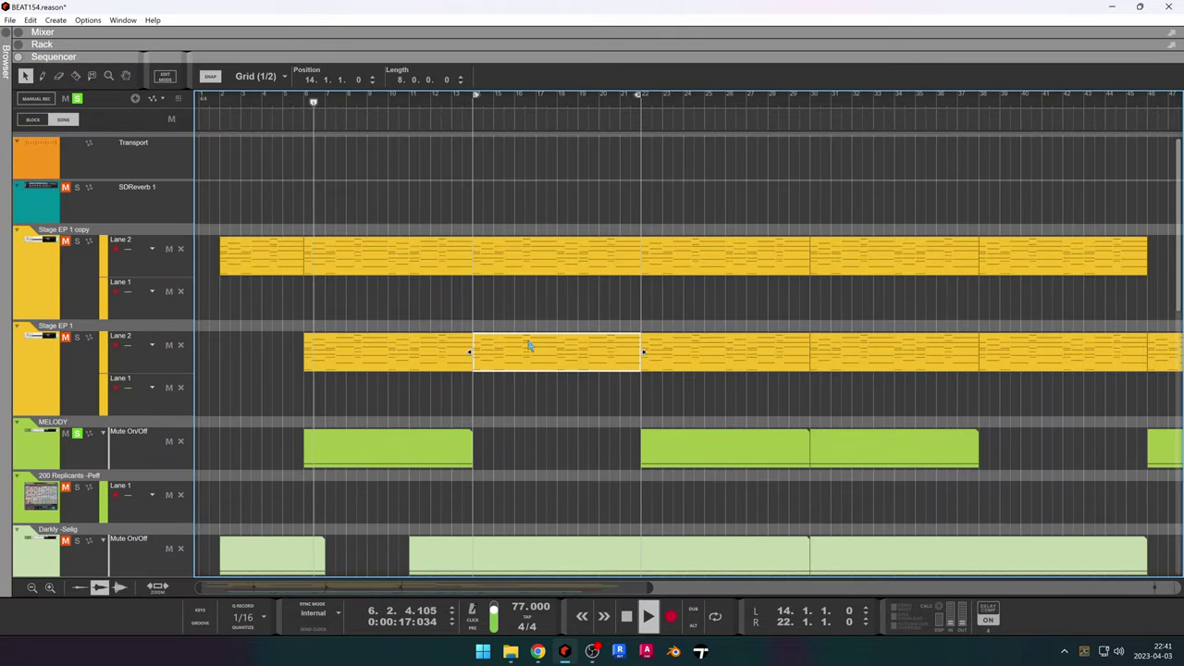
Look through the track list from Stage EP 1 down to Umpf Retro 1 while the MELODY track plays.
scroll(534, 410, down, 3)
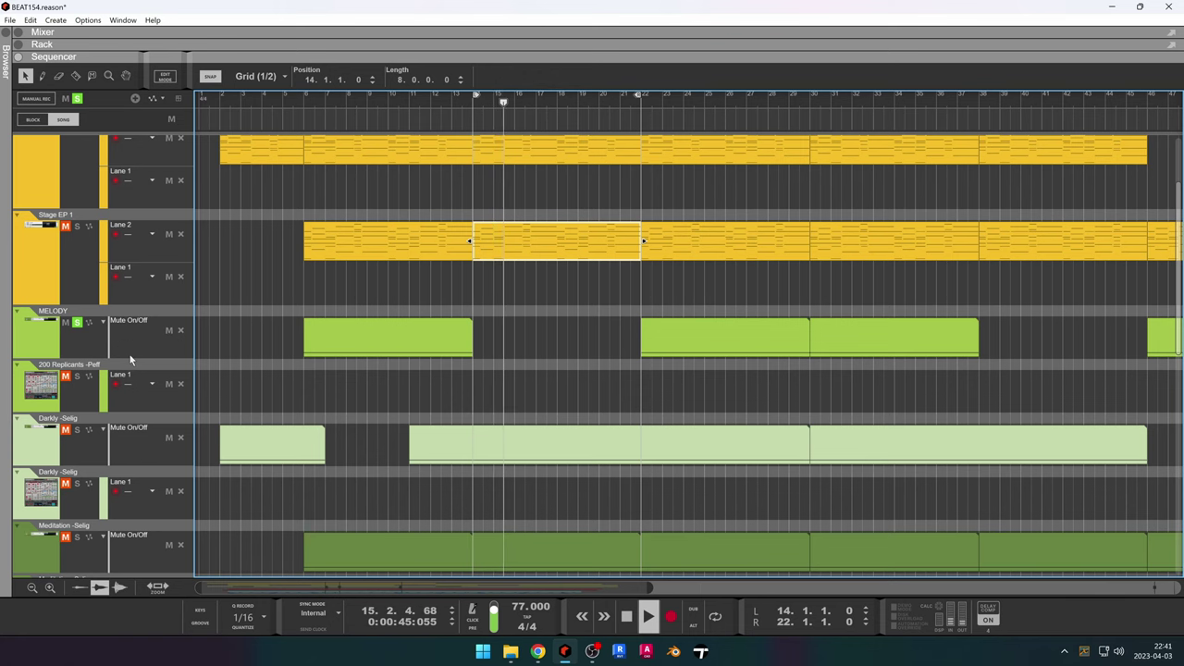
scroll(129, 360, down, 5)
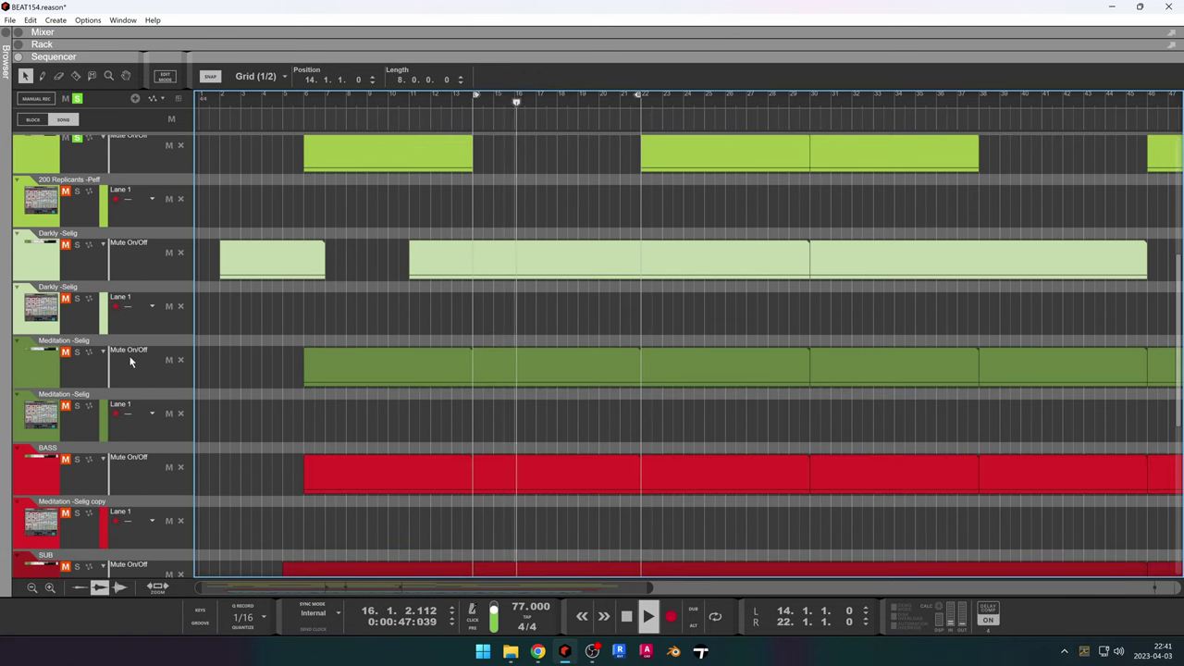
scroll(130, 361, up, 7)
scroll(139, 324, down, 8)
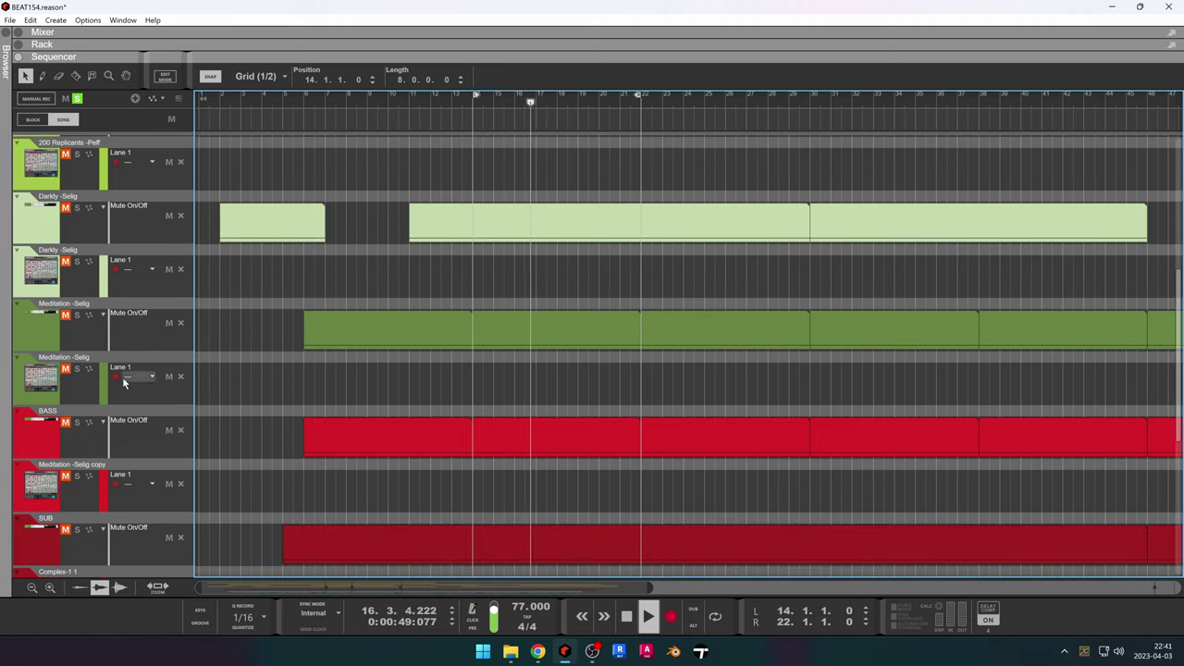
scroll(93, 382, down, 3)
scroll(149, 382, up, 12)
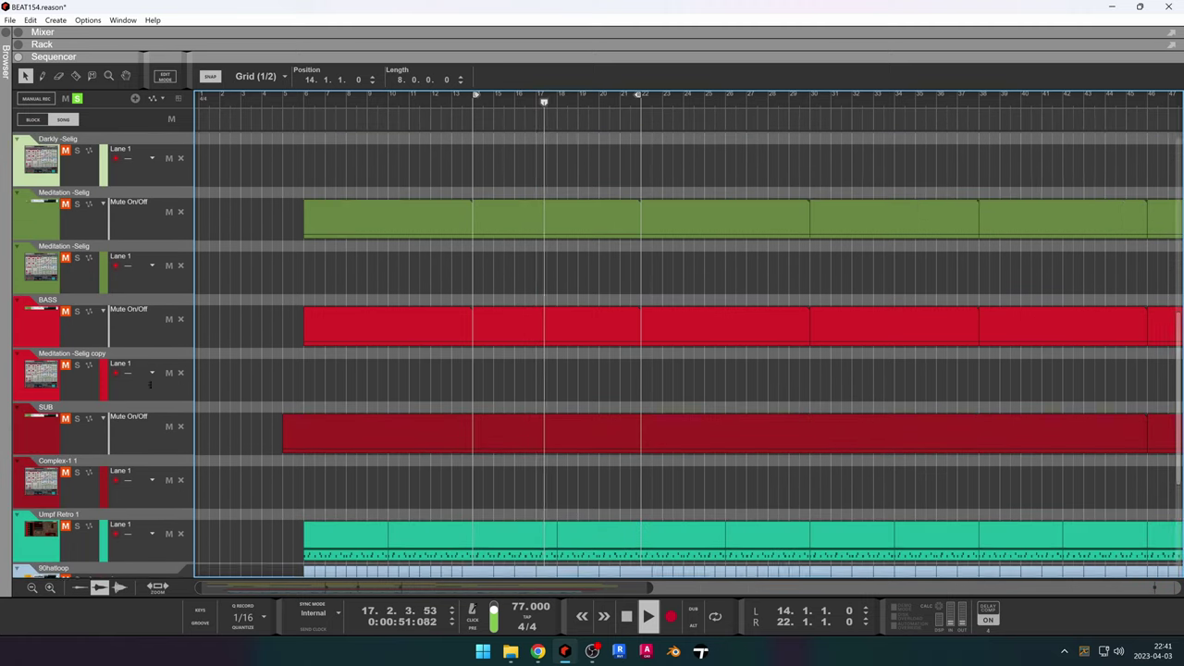
Examine the MELODY channel and its Complex-1 in the rack, stop playback and return to the sequencer.
click(236, 48)
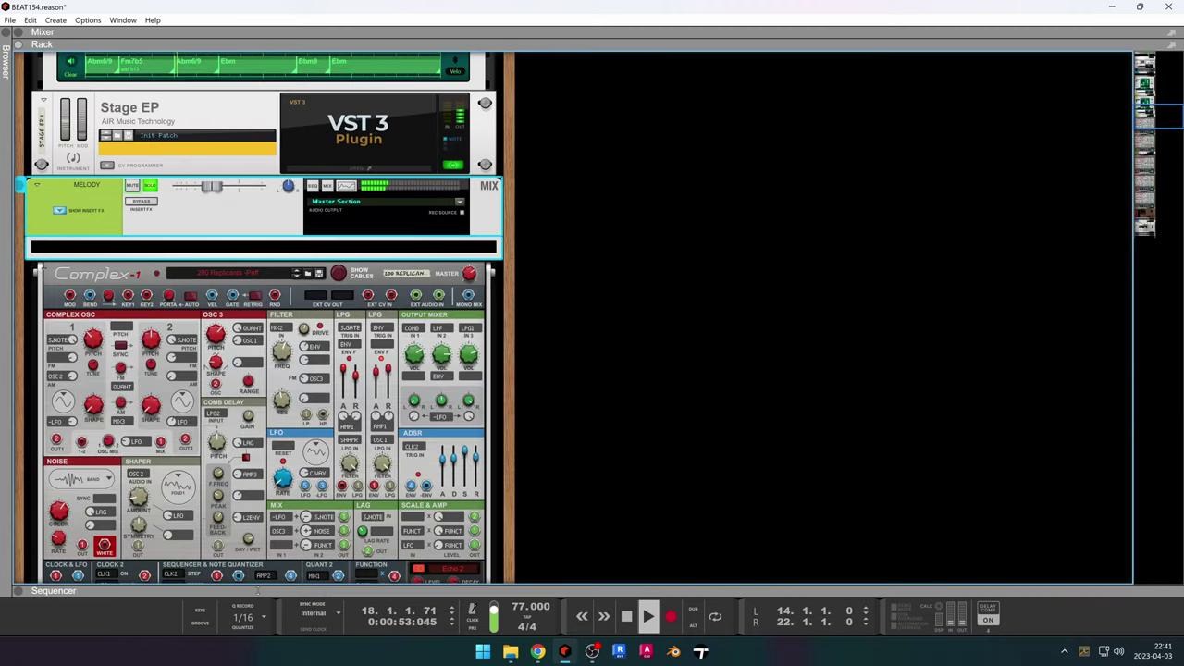
scroll(159, 198, down, 4)
scroll(225, 186, up, 3)
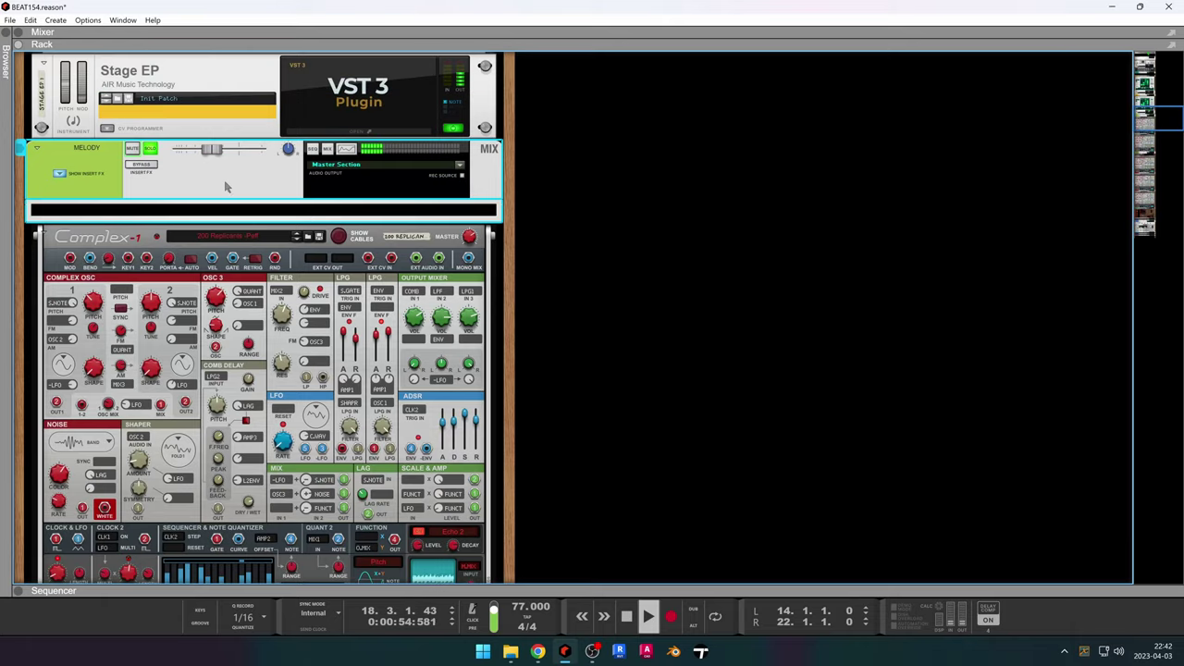
click(626, 617)
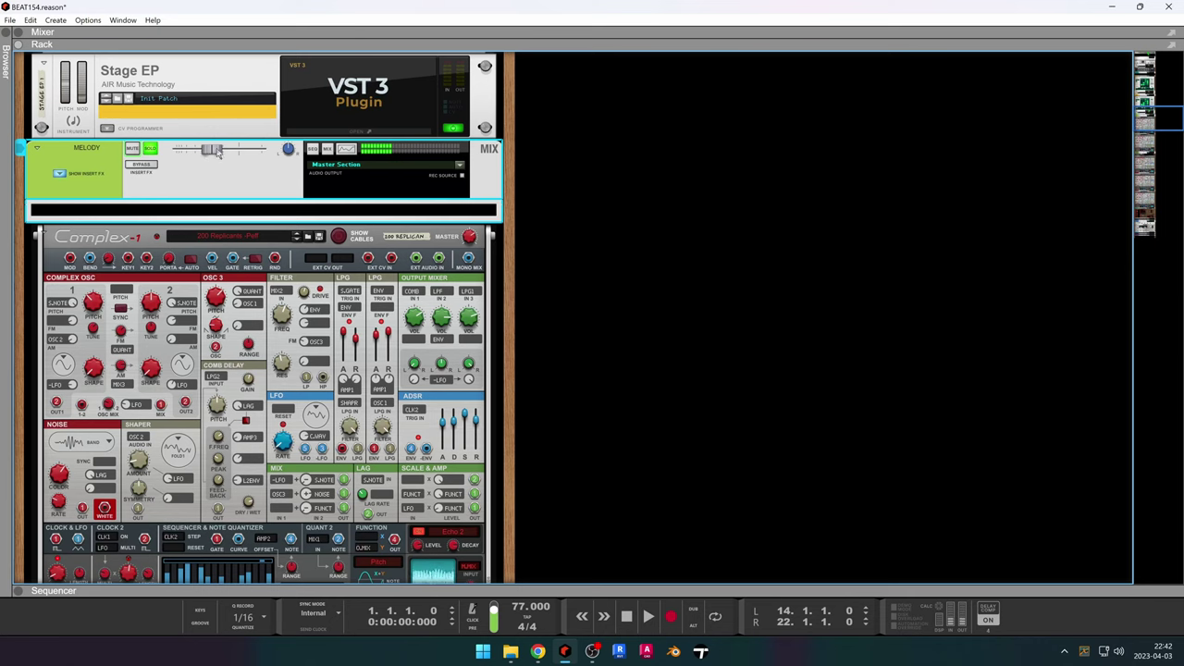
drag(350, 588, 377, 42)
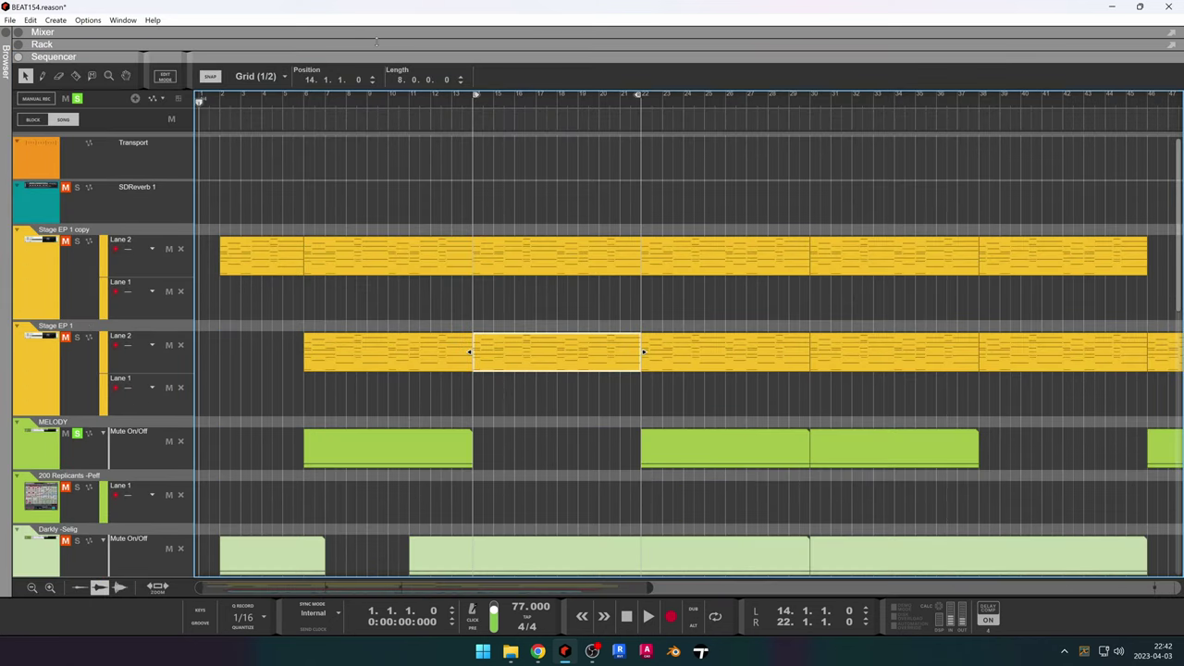
Open the MELODY mute automation clip at bar 6 and toggle the MELODY channel's mute in the rack.
mouse_move(208, 102)
mouse_down()
mouse_move(393, 135)
mouse_move(352, 147)
mouse_up()
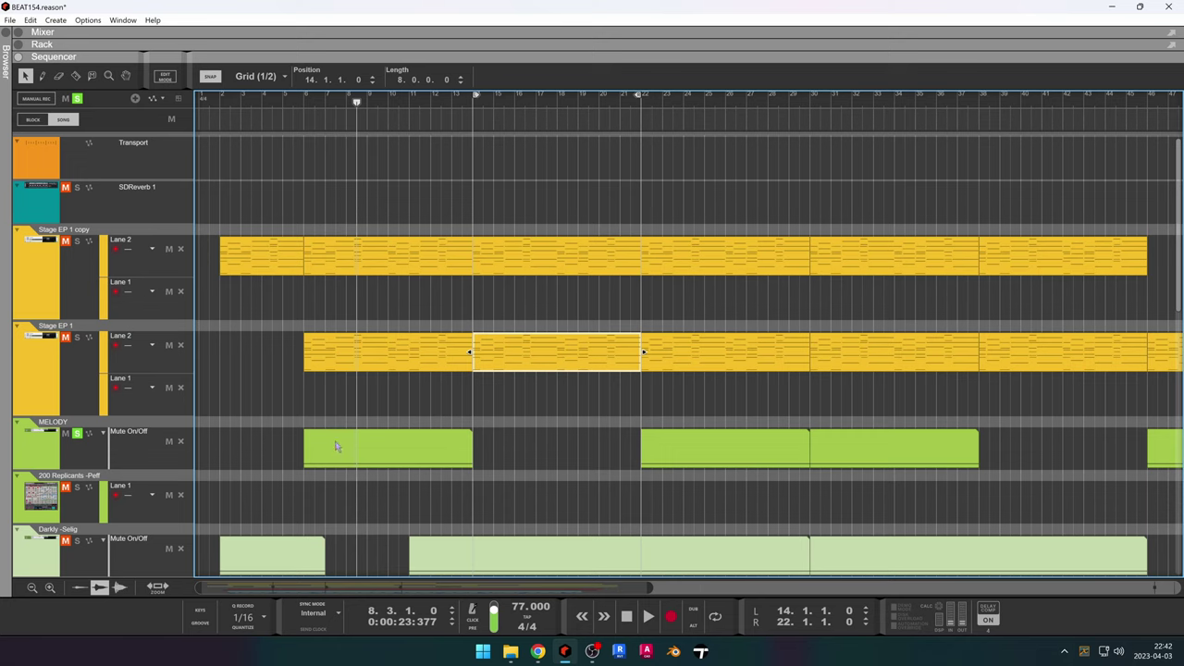
double_click(336, 447)
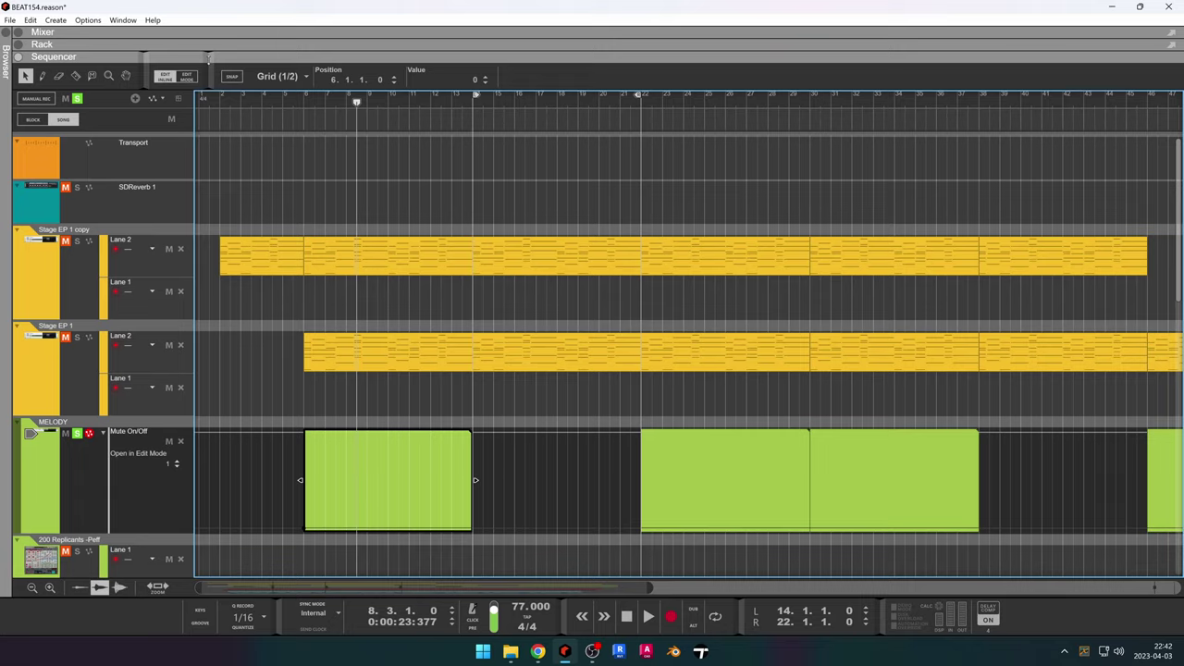
drag(208, 57, 213, 590)
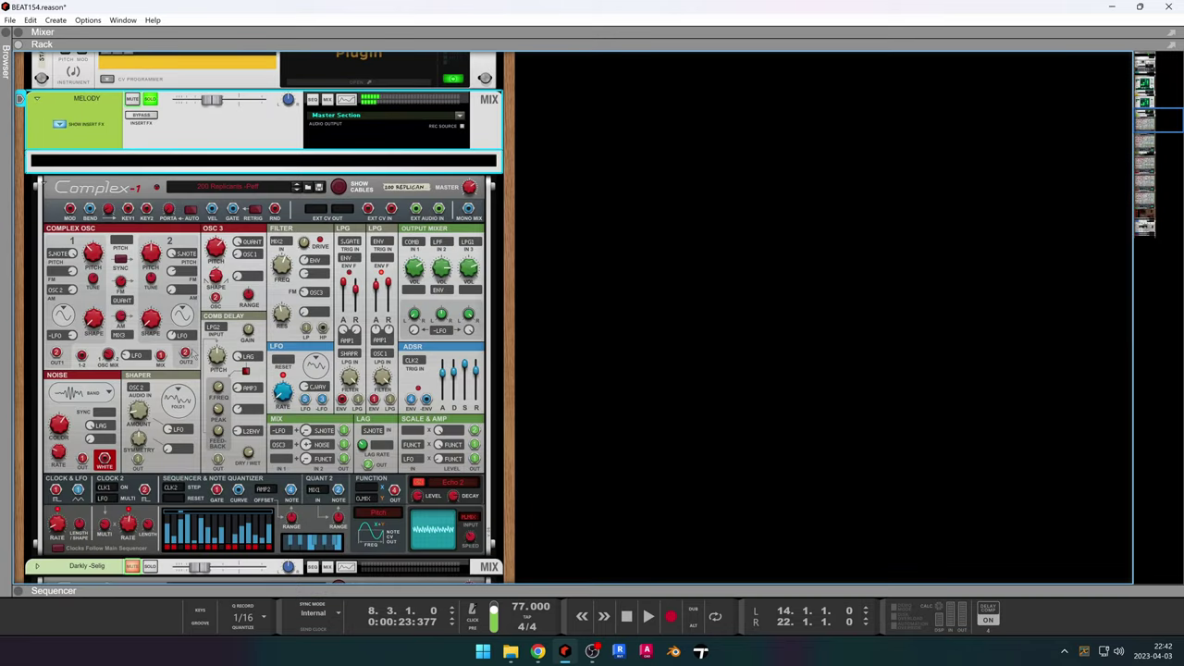
click(134, 101)
Solo the Darkly -Selig channel in the rack and turn off the MELODY track's solo in the sequencer.
scroll(296, 269, down, 3)
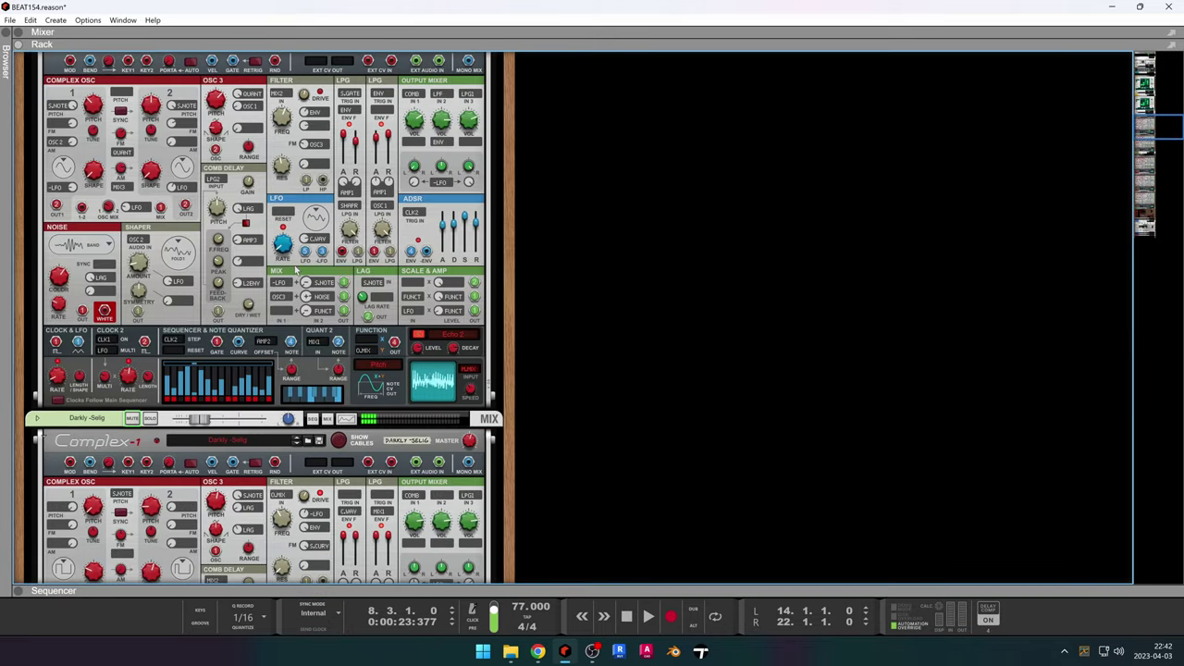
click(150, 420)
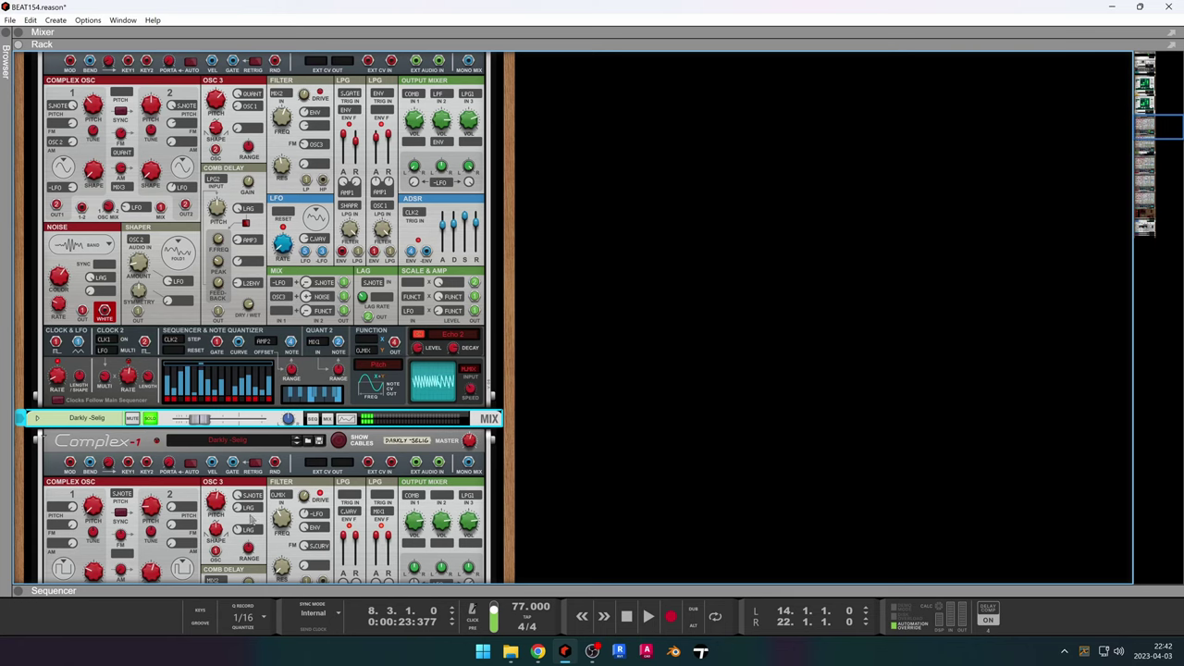
key(F7)
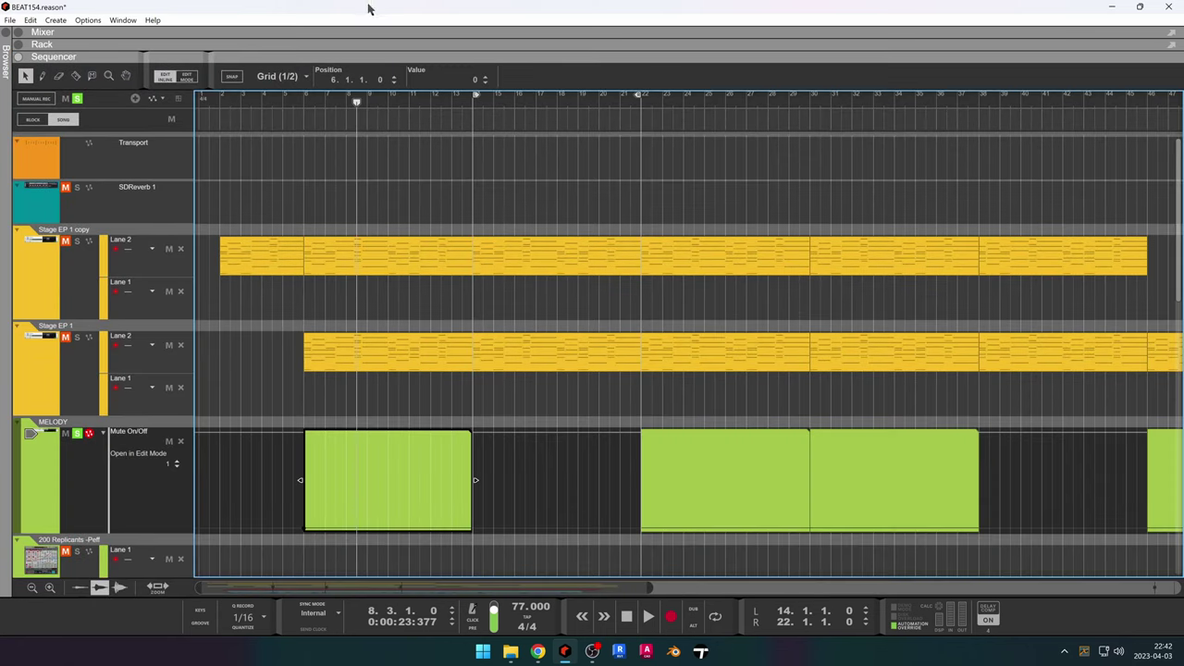
click(78, 434)
scroll(79, 439, down, 2)
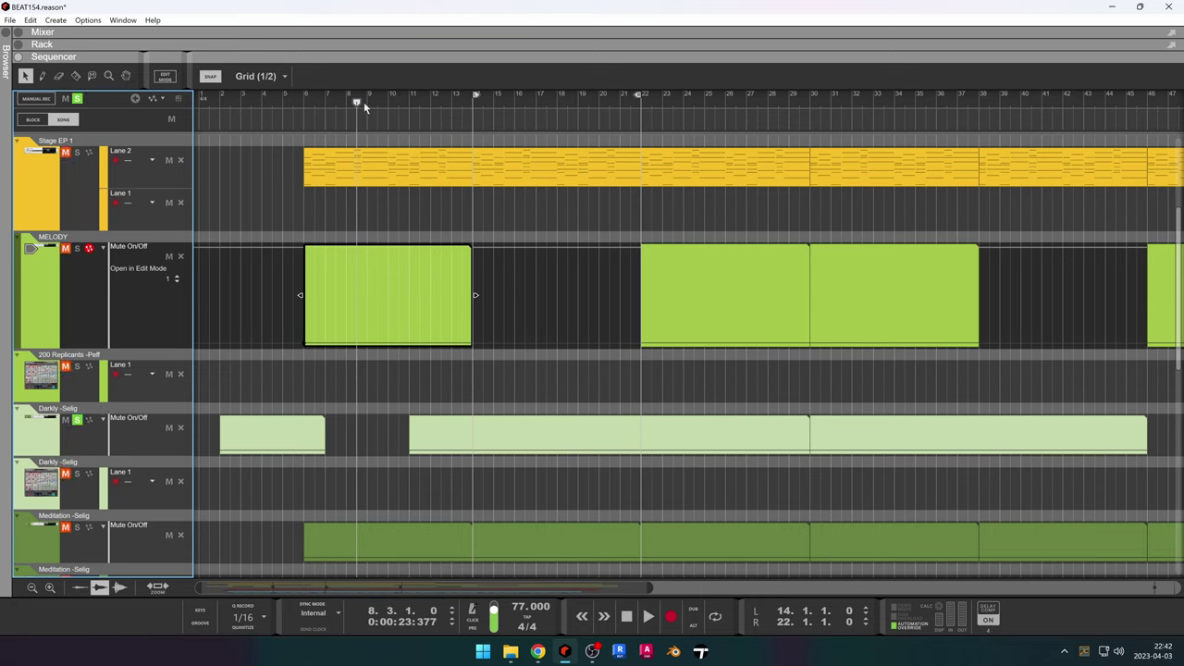
Solo the Darkly -Selig instrument track as well and play from just before bar 7.
drag(357, 105, 327, 108)
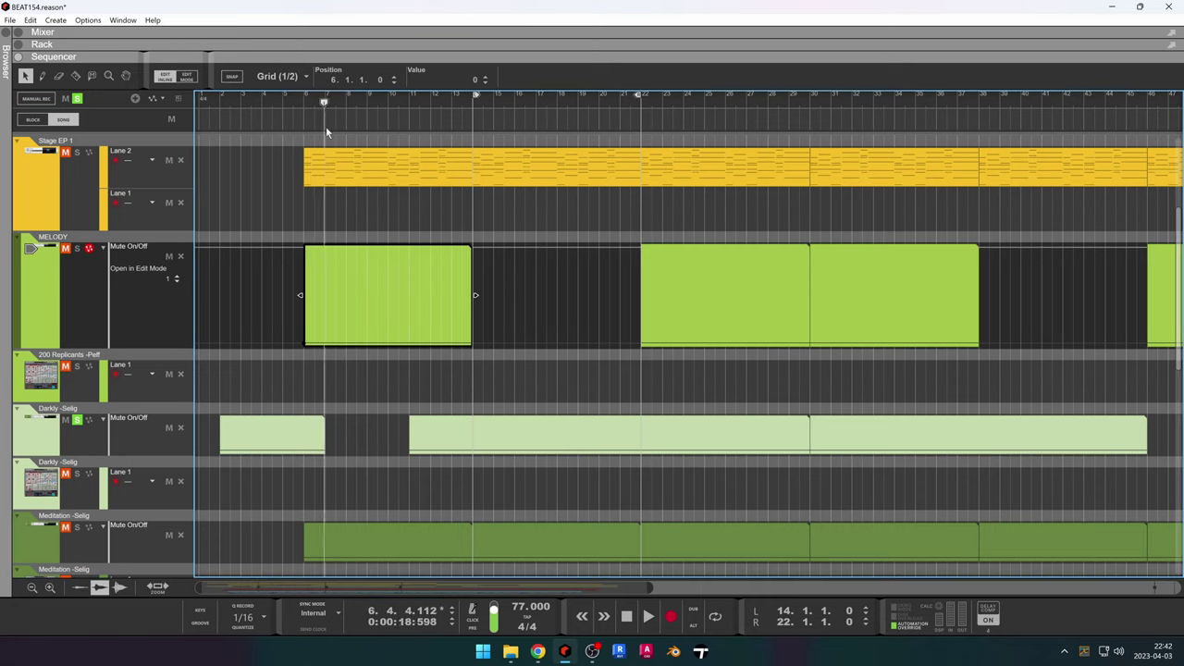
key(space)
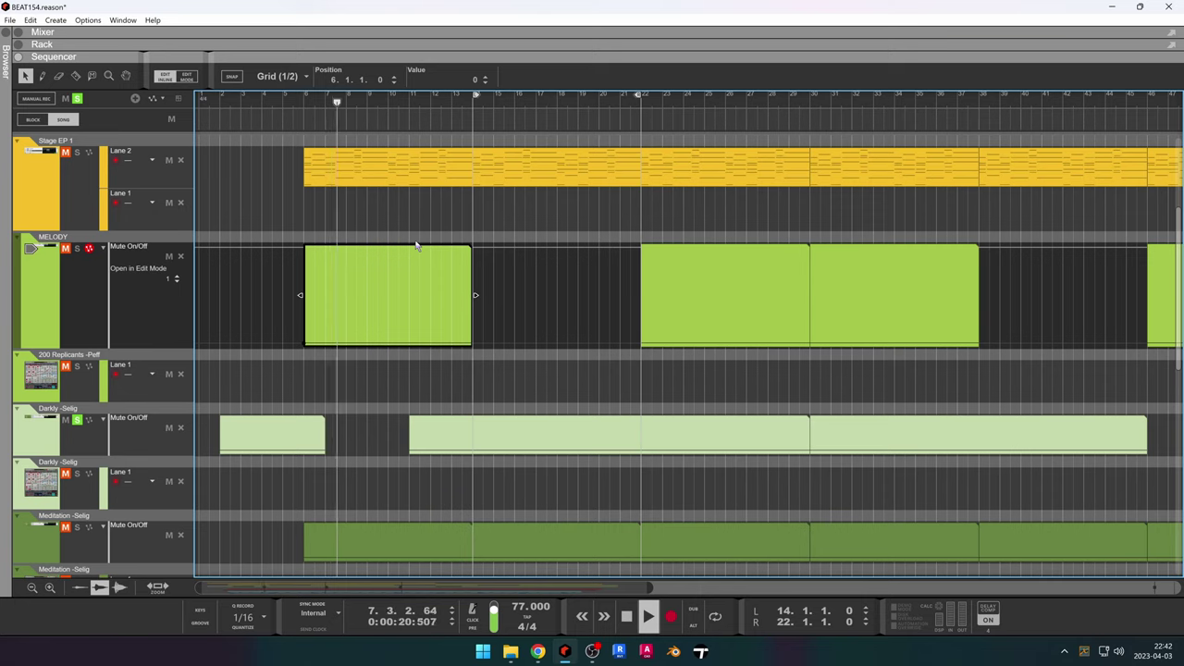
click(78, 475)
click(323, 104)
key(space)
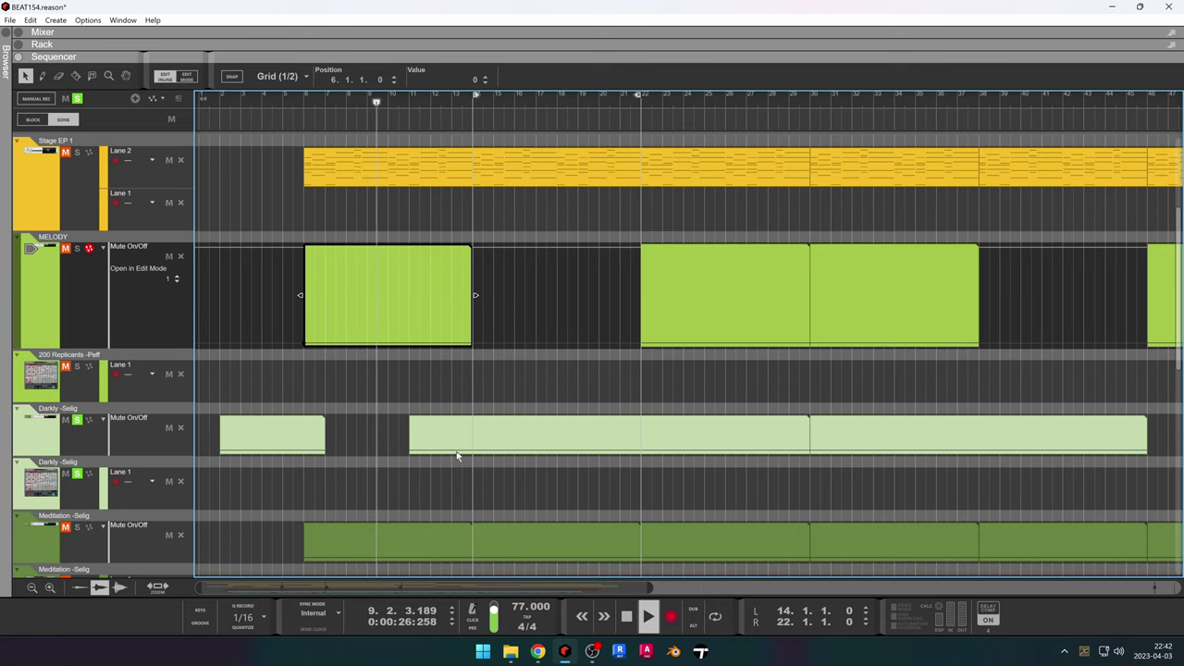
scroll(453, 470, up, 1)
scroll(452, 470, down, 1)
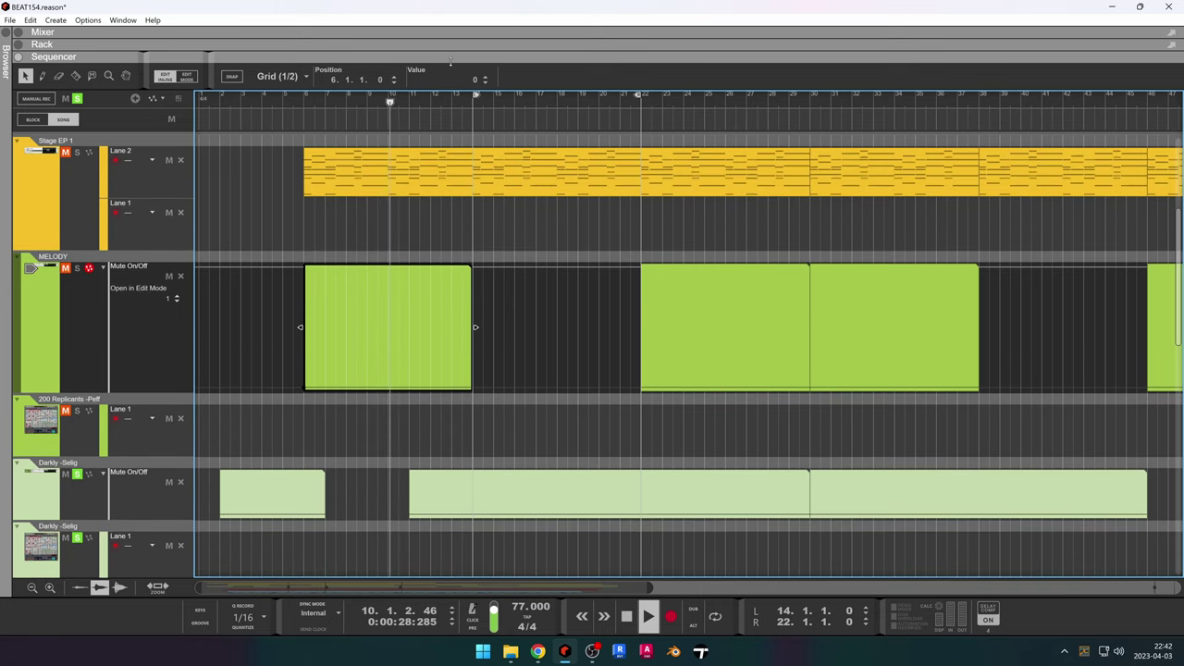
Show the rack above the sequencer and adjust the Darkly -Selig channel level to about -27.45 dB.
drag(451, 61, 451, 482)
scroll(226, 304, down, 2)
scroll(226, 303, down, 2)
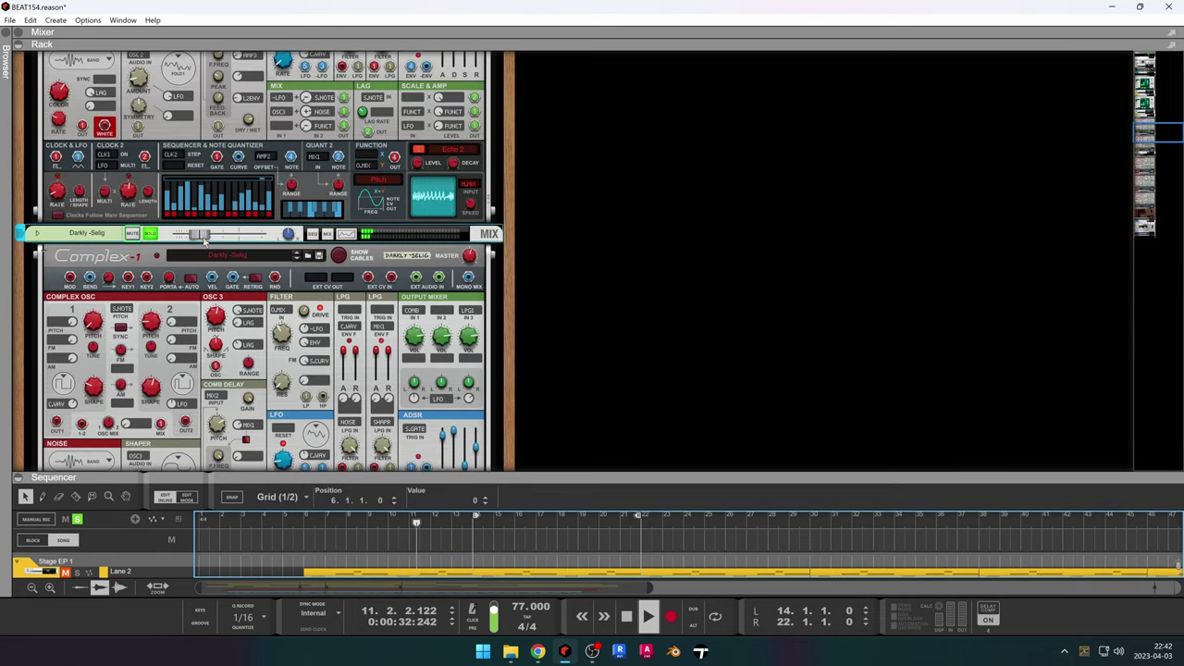
mouse_move(200, 233)
mouse_down()
mouse_move(242, 242)
mouse_move(204, 243)
mouse_up()
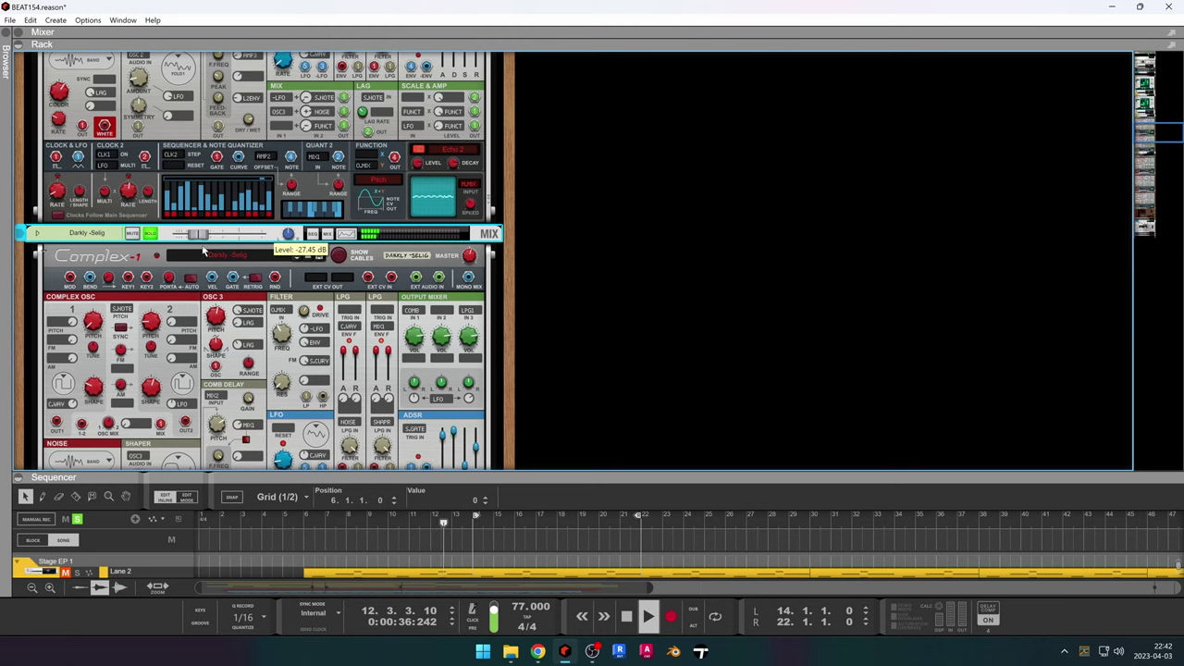
Look over the Complex-1 devices above and below the Darkly -Selig channel during playback.
scroll(354, 249, up, 5)
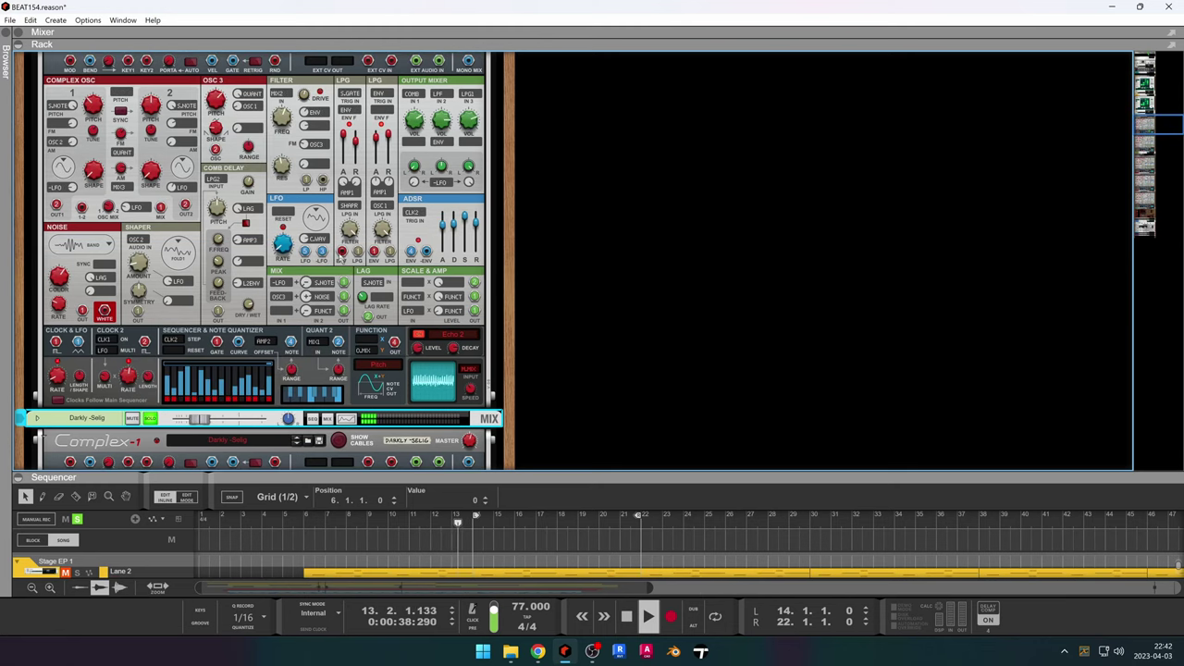
scroll(259, 259, down, 9)
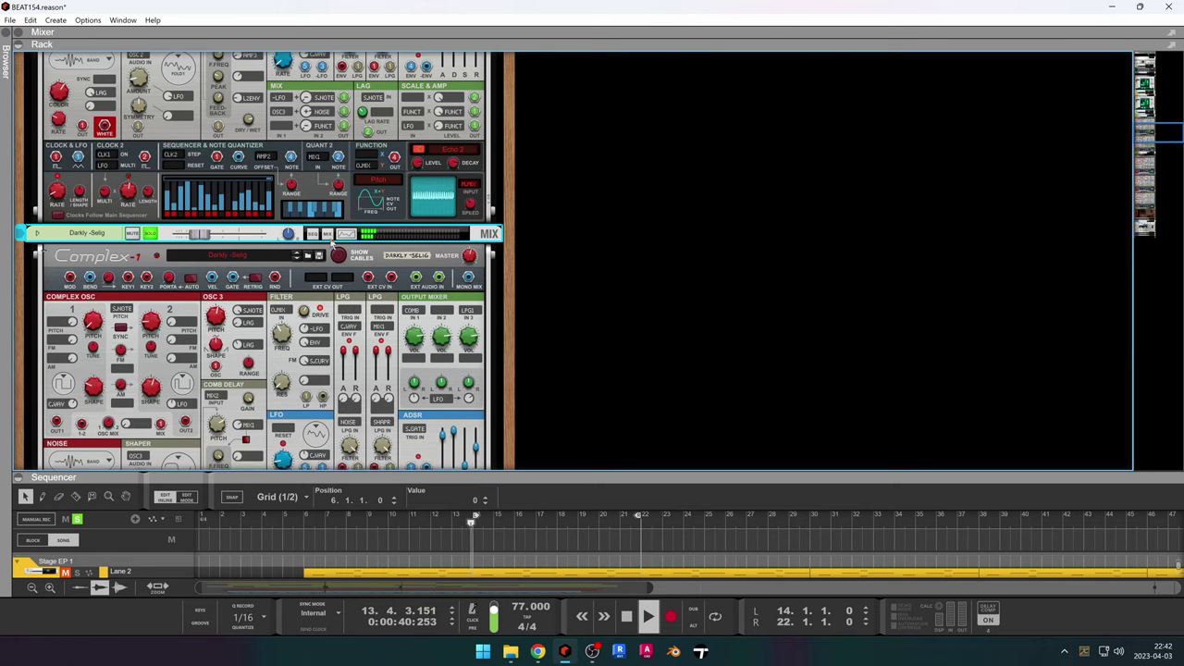
mouse_move(358, 481)
mouse_down()
mouse_move(358, 58)
mouse_move(360, 488)
mouse_up()
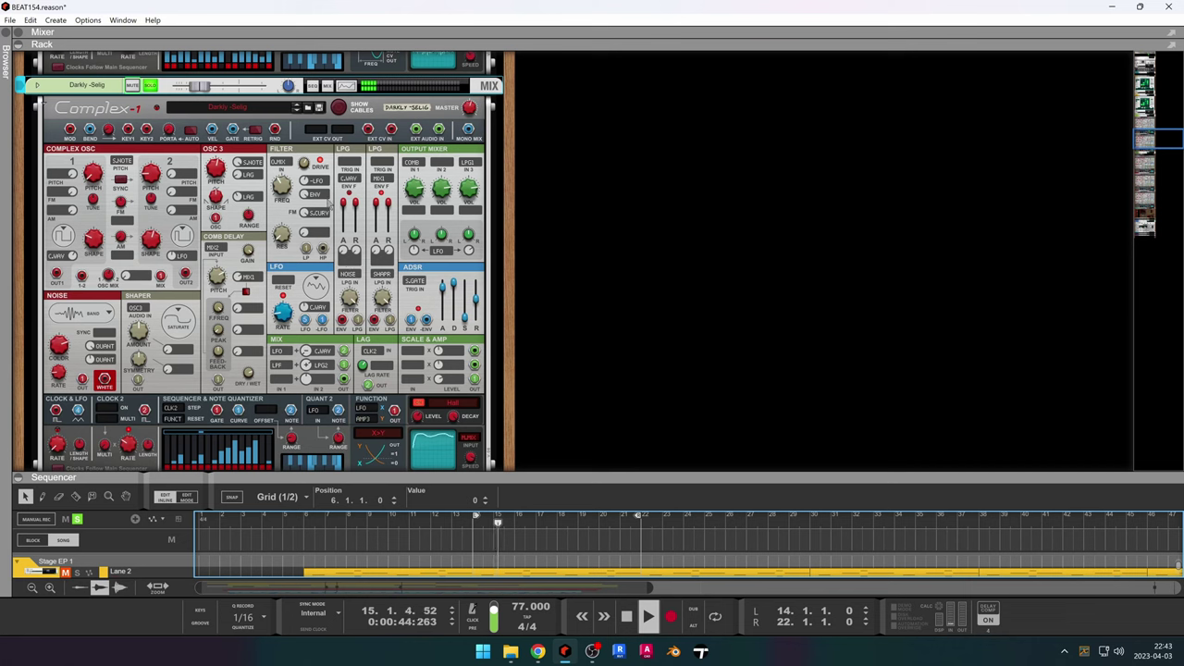
Try the Darkly -Selig channel level at about -5.17 dB, stop playback and bring the level back down.
drag(211, 87, 232, 92)
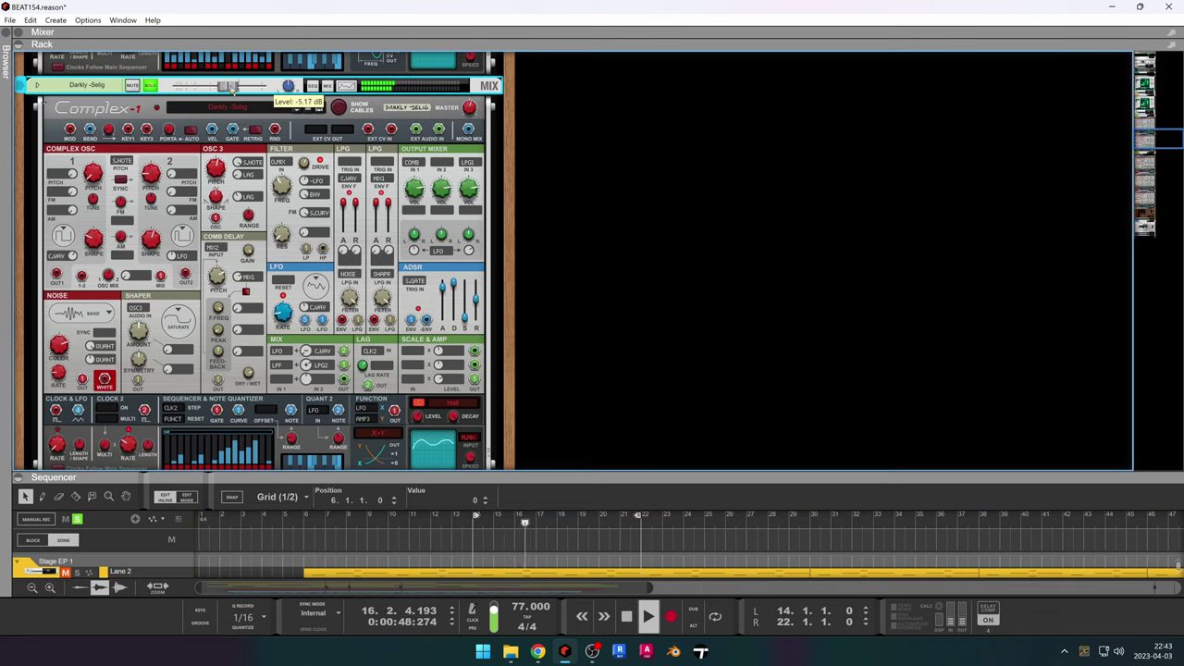
key(space)
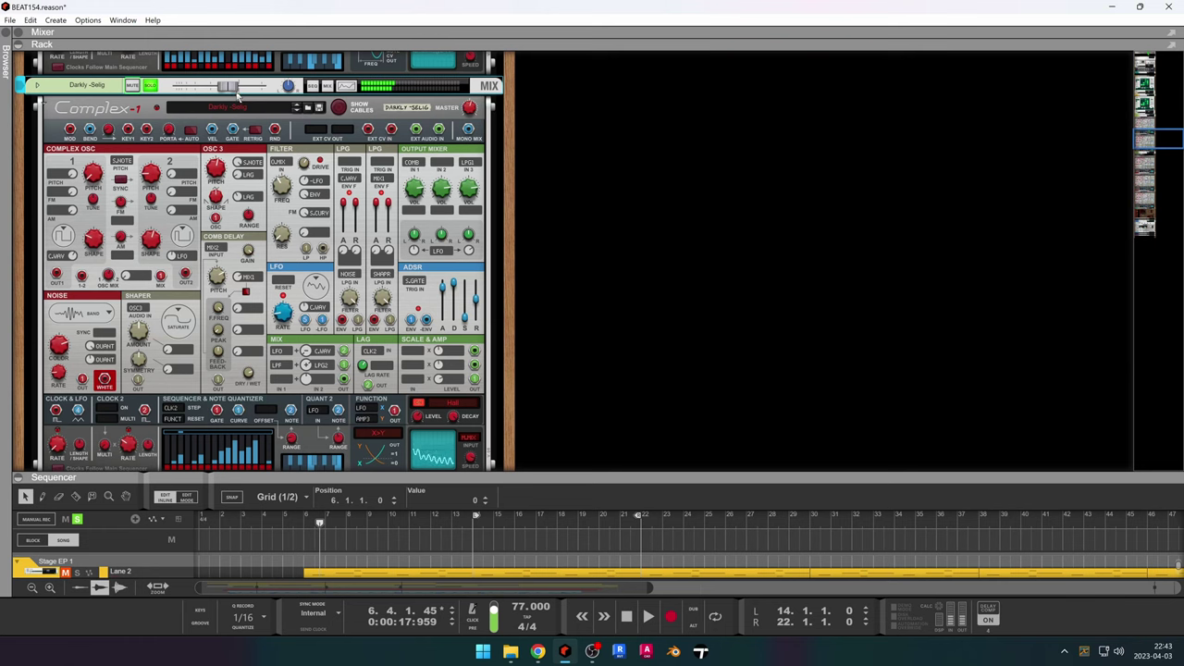
drag(234, 88, 239, 108)
scroll(440, 339, down, 5)
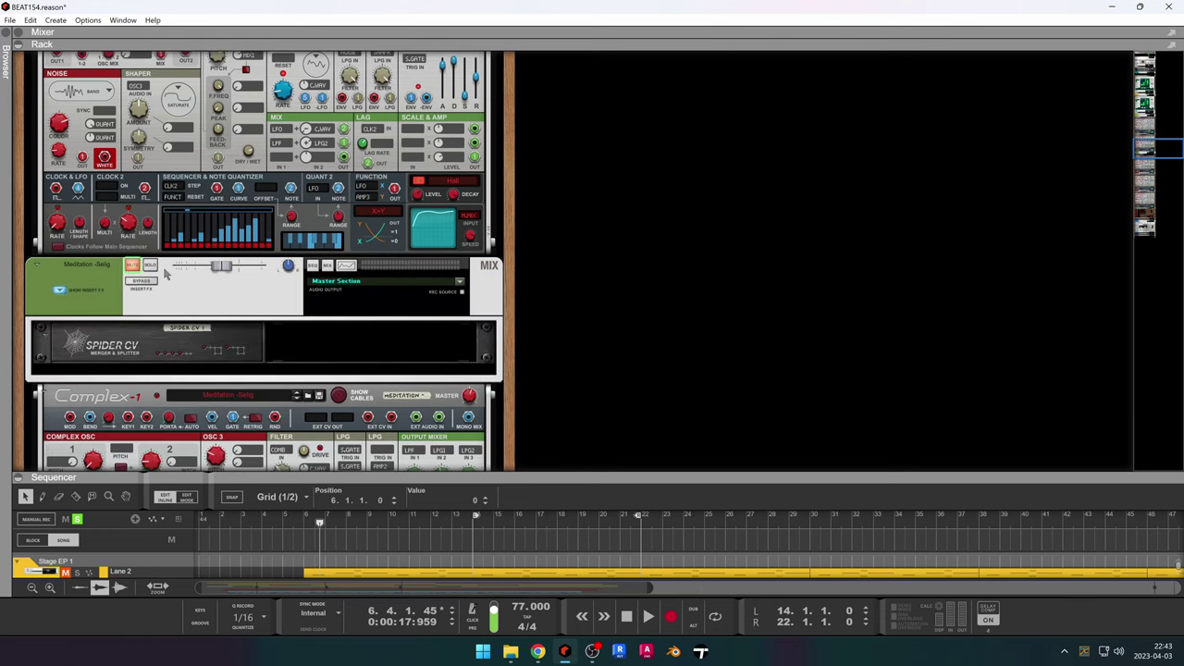
scroll(220, 248, up, 5)
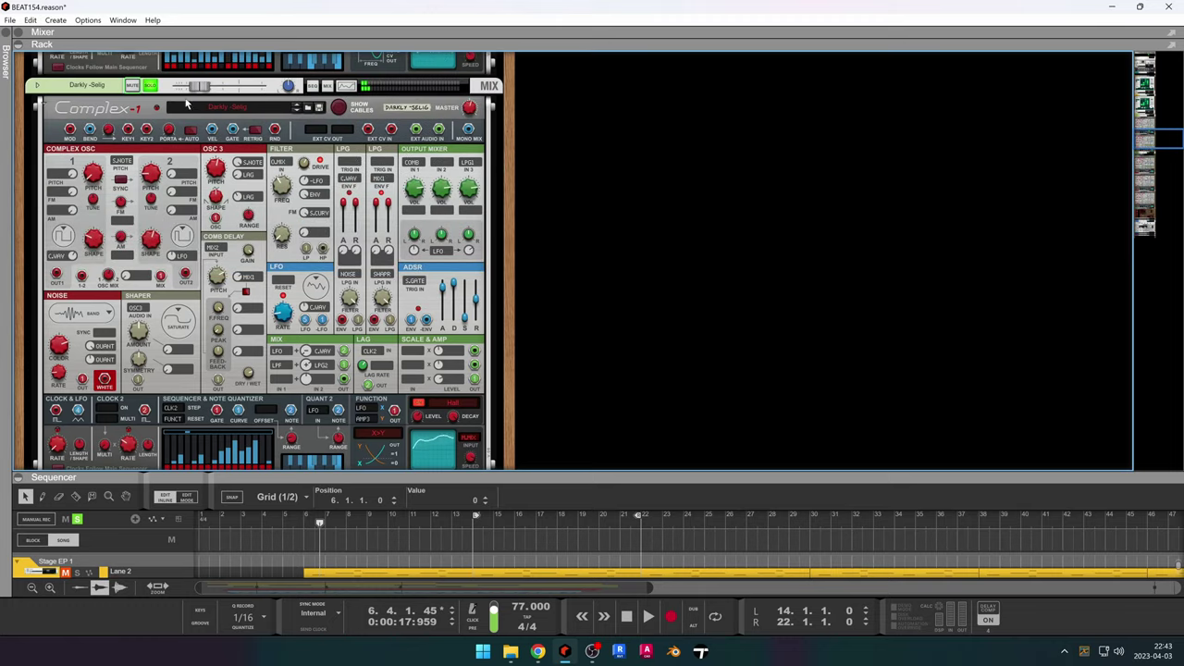
Turn off solo on both Darkly -Selig tracks and solo the two Meditation -Selig tracks in the sequencer.
click(152, 85)
drag(410, 473, 455, 5)
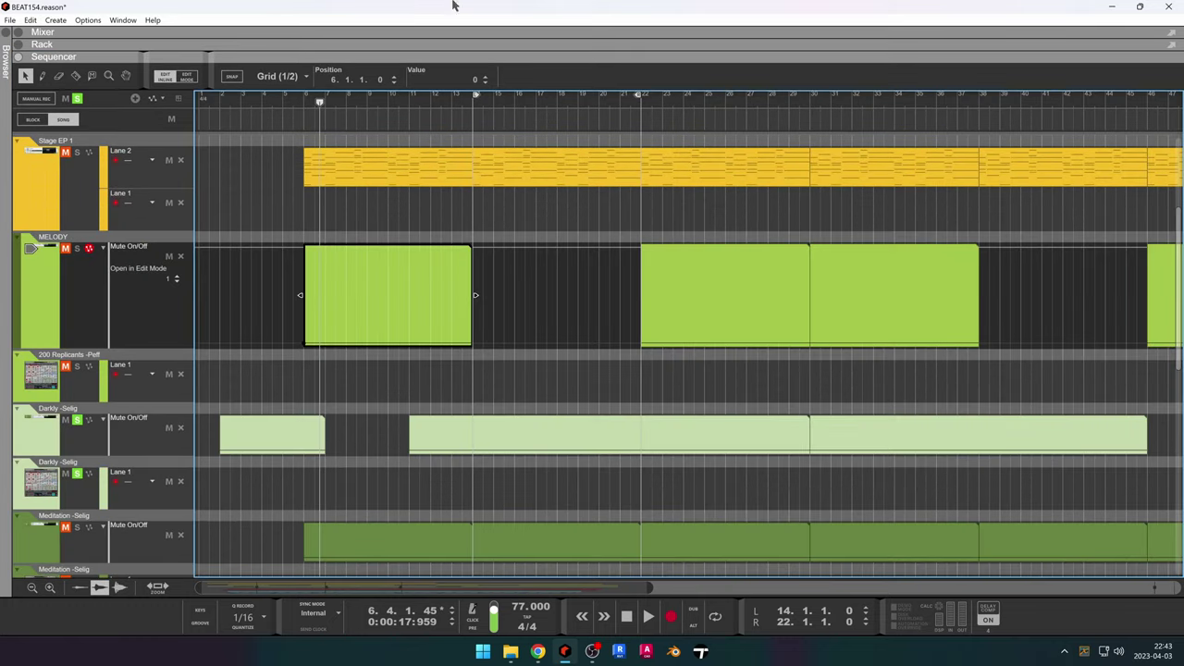
scroll(97, 412, down, 3)
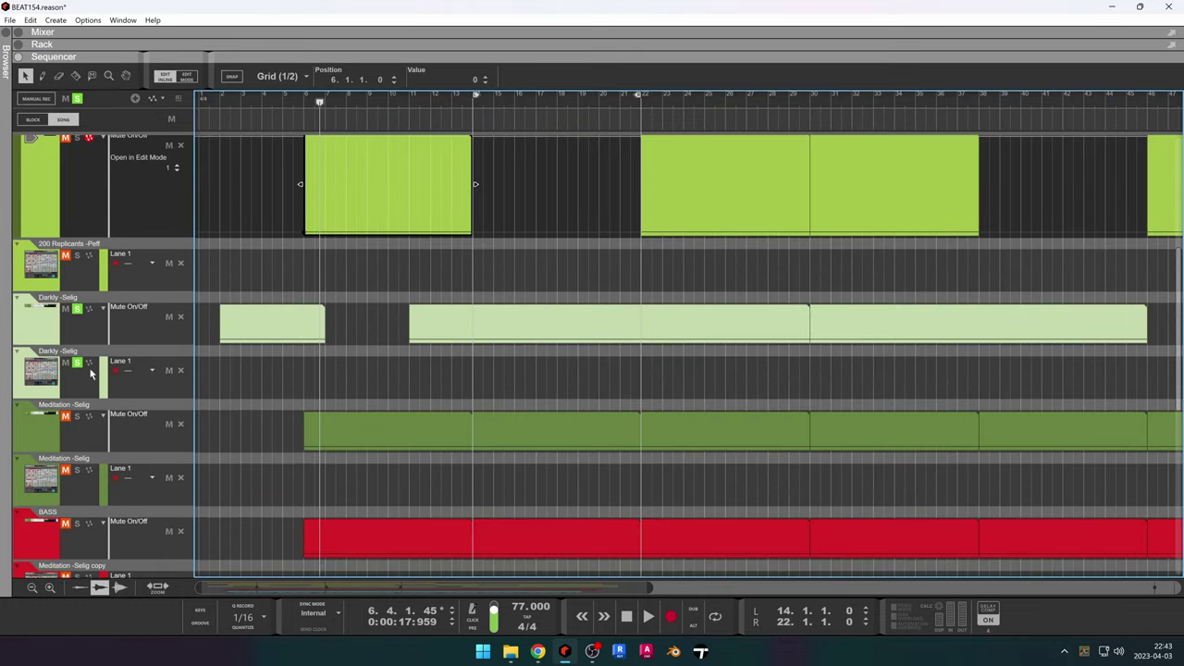
click(79, 418)
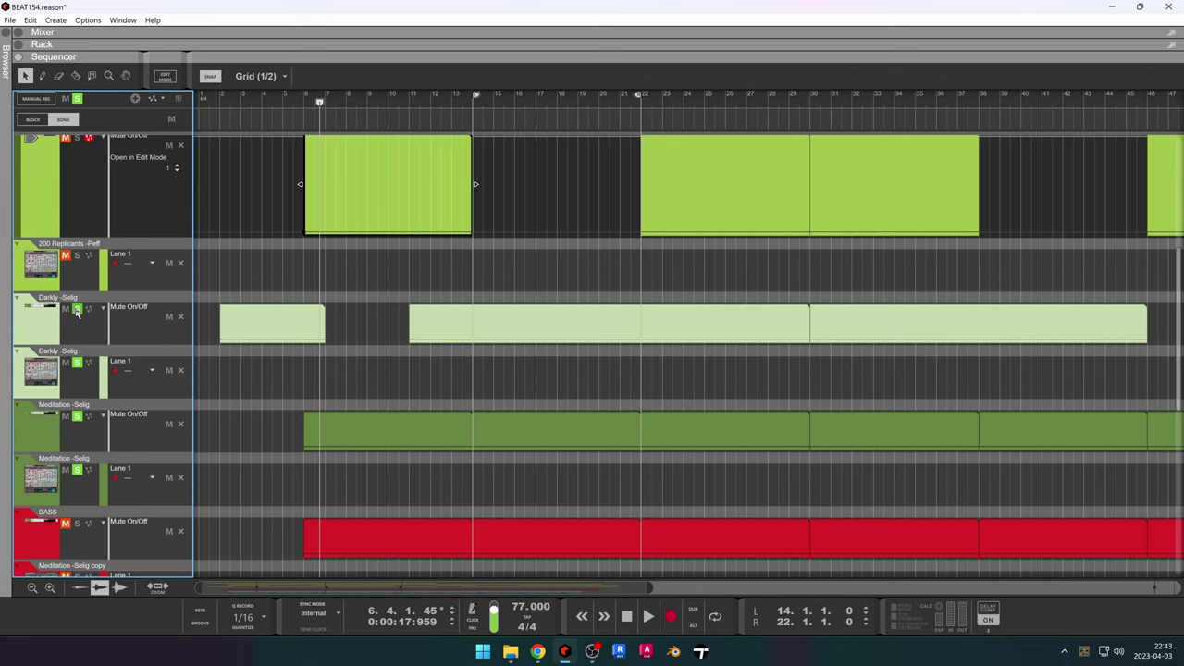
click(73, 364)
scroll(72, 364, down, 2)
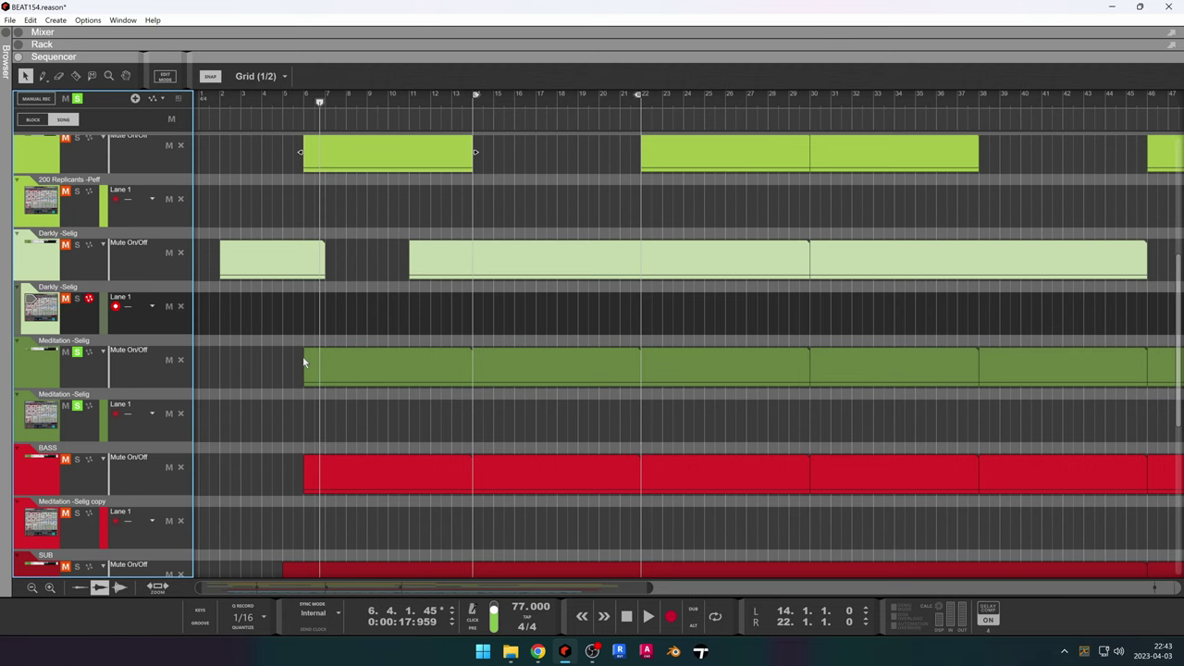
Play the song from bar 1 and inspect the Meditation -Selig channel and its Spider CV and Complex-1 devices in the rack.
scroll(419, 370, down, 3)
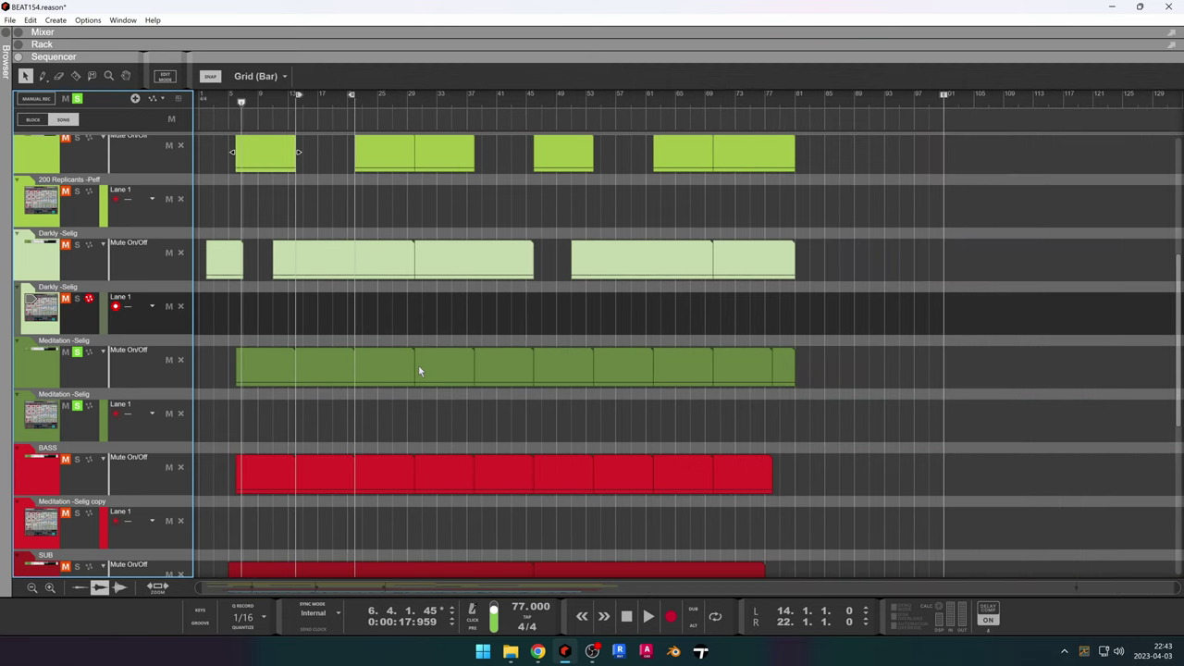
drag(213, 100, 190, 103)
key(space)
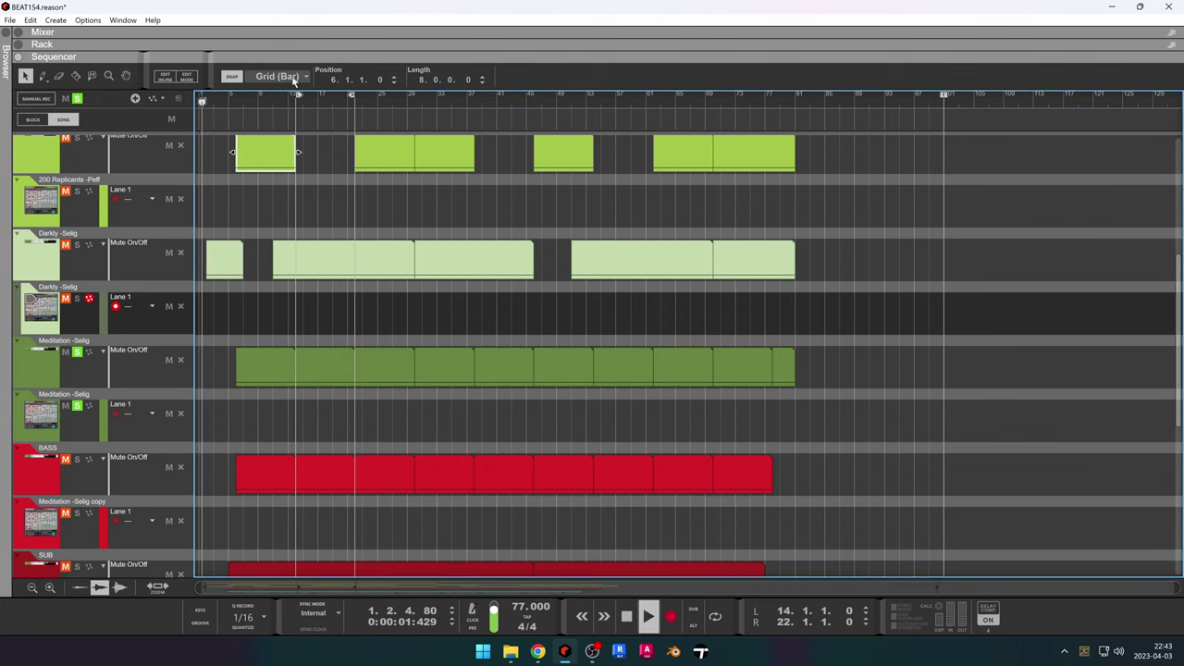
drag(311, 57, 331, 589)
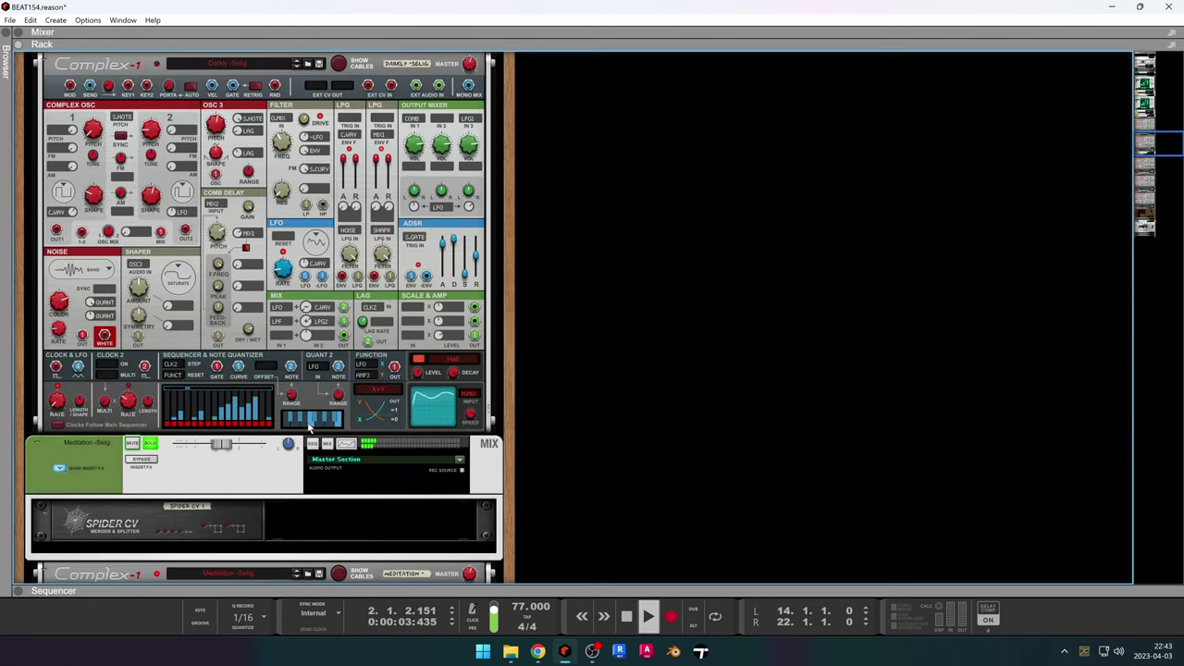
scroll(305, 426, down, 3)
drag(231, 375, 254, 381)
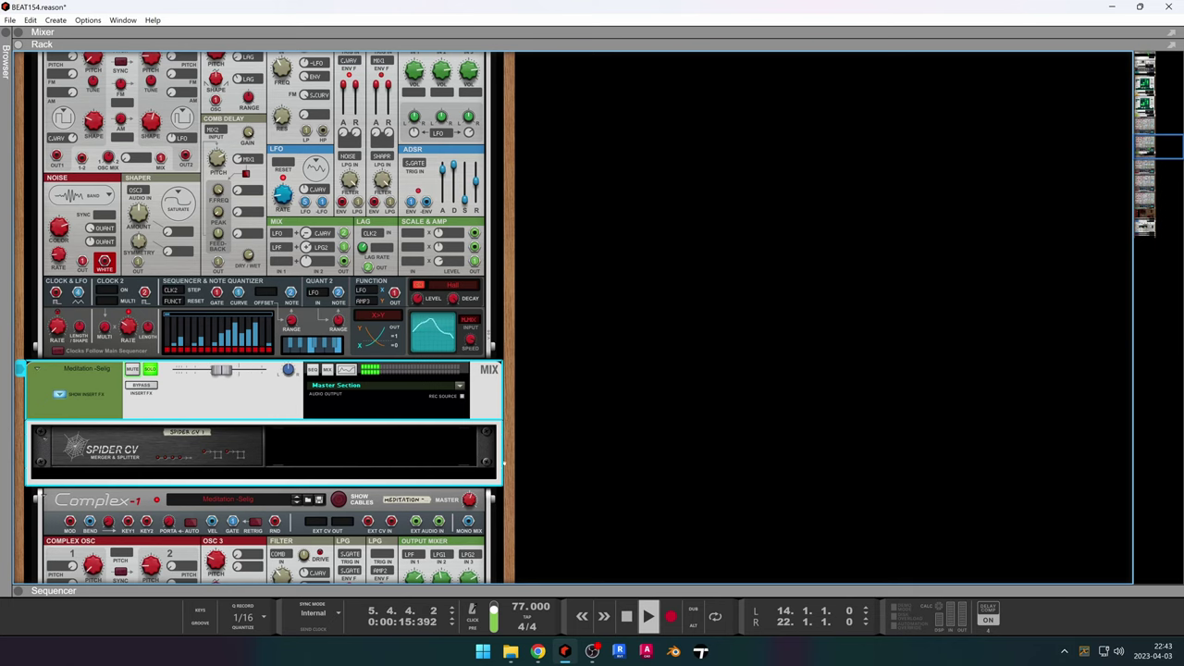
Stop playback at the song start and switch the solo from both Meditation -Selig tracks to the BASS track.
key(F7)
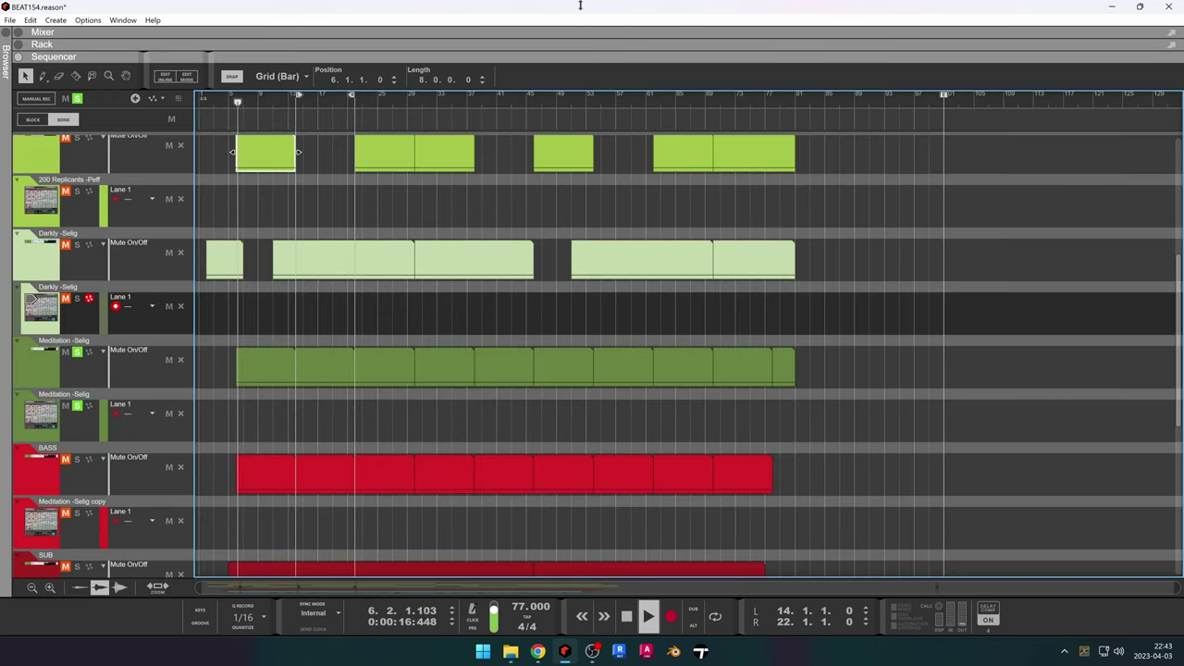
double_click(626, 617)
scroll(86, 392, down, 2)
scroll(87, 393, down, 1)
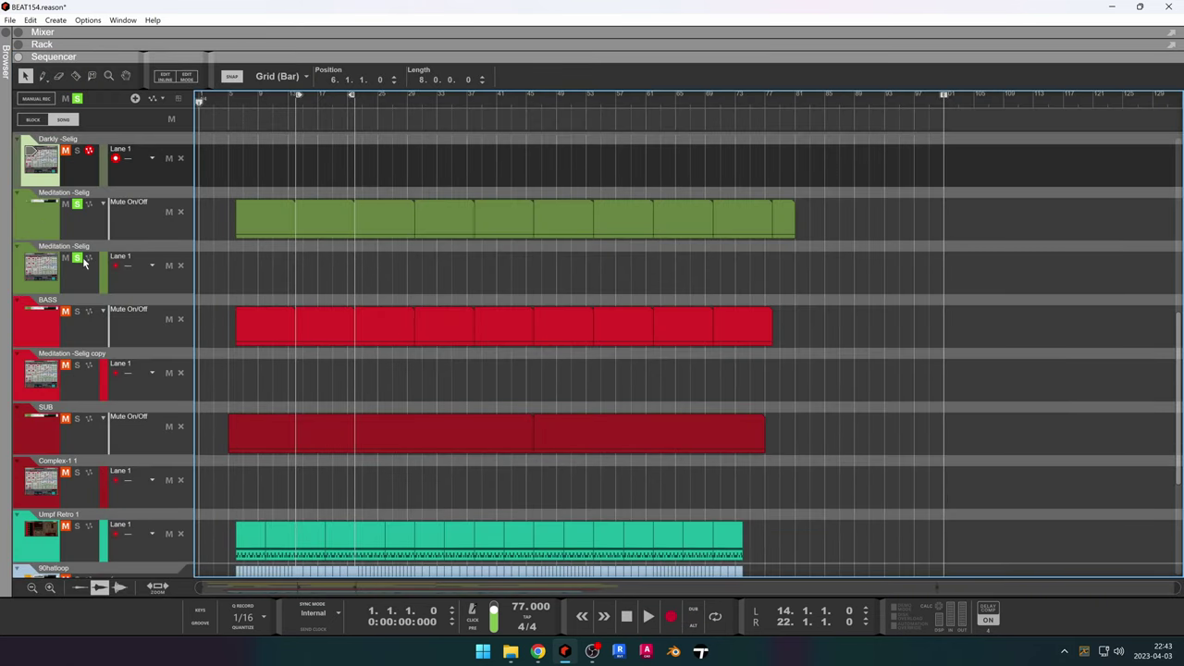
click(78, 262)
click(76, 205)
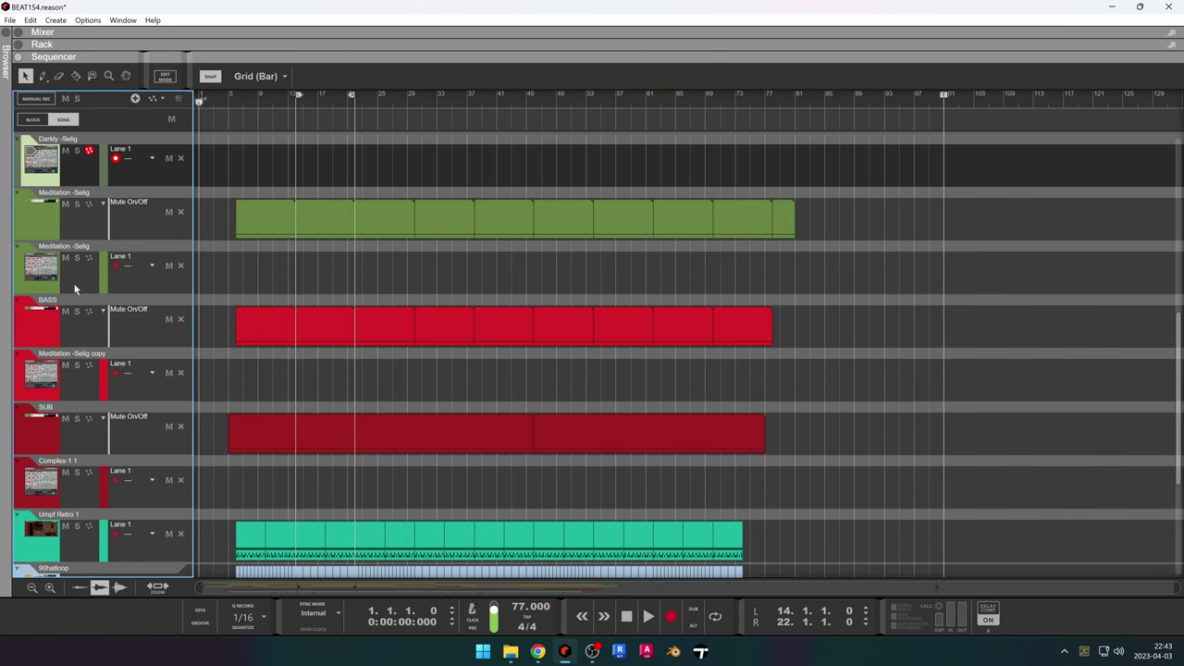
click(77, 312)
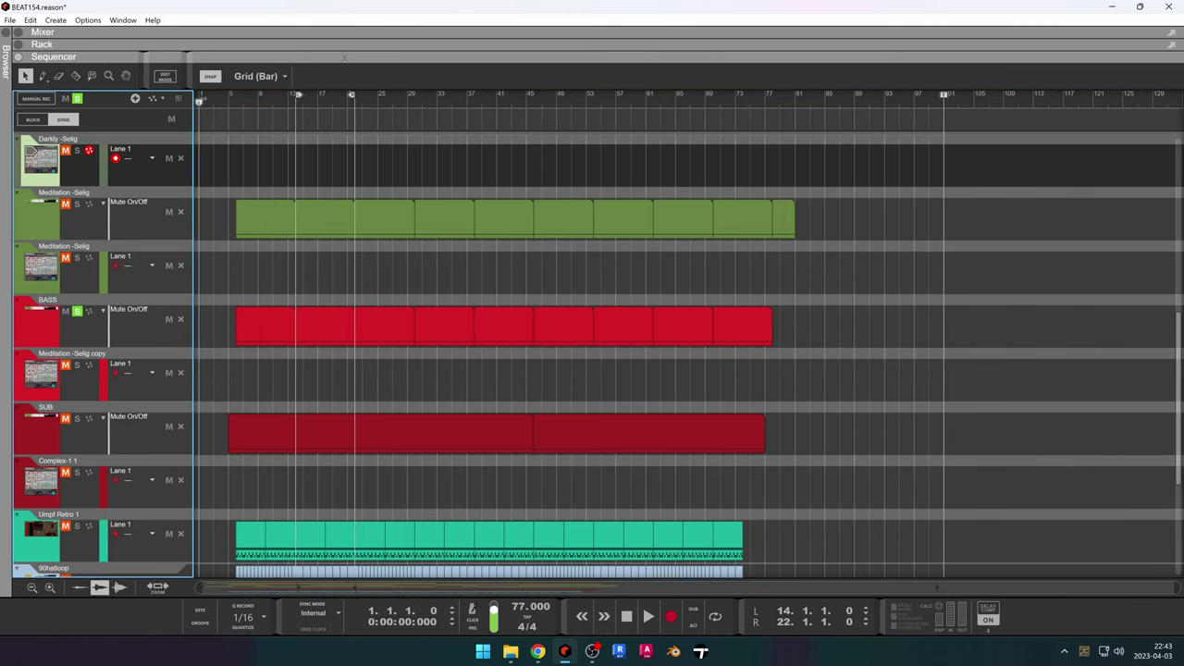
Solo the BASS channel in the rack and check the Meditation -Selig channel above it.
double_click(344, 45)
scroll(208, 337, down, 3)
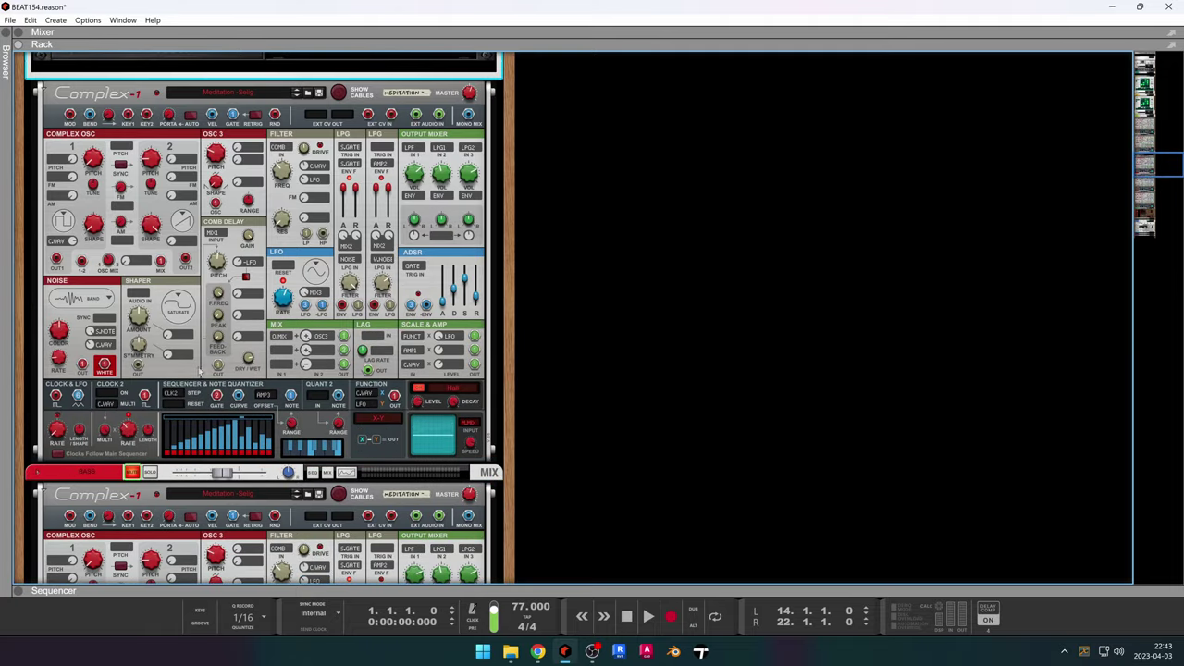
click(151, 472)
scroll(166, 370, up, 3)
click(150, 221)
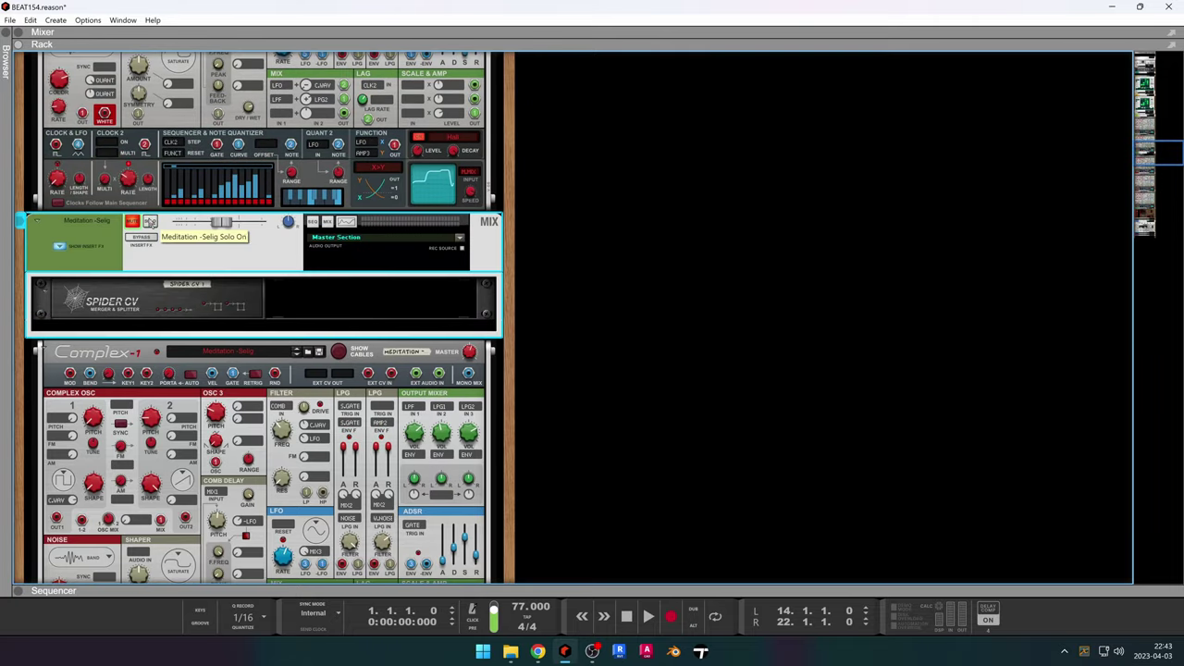
Enlarge the sequencer below the rack and play from bar 1 with BASS soloed.
drag(448, 590, 454, 116)
key(space)
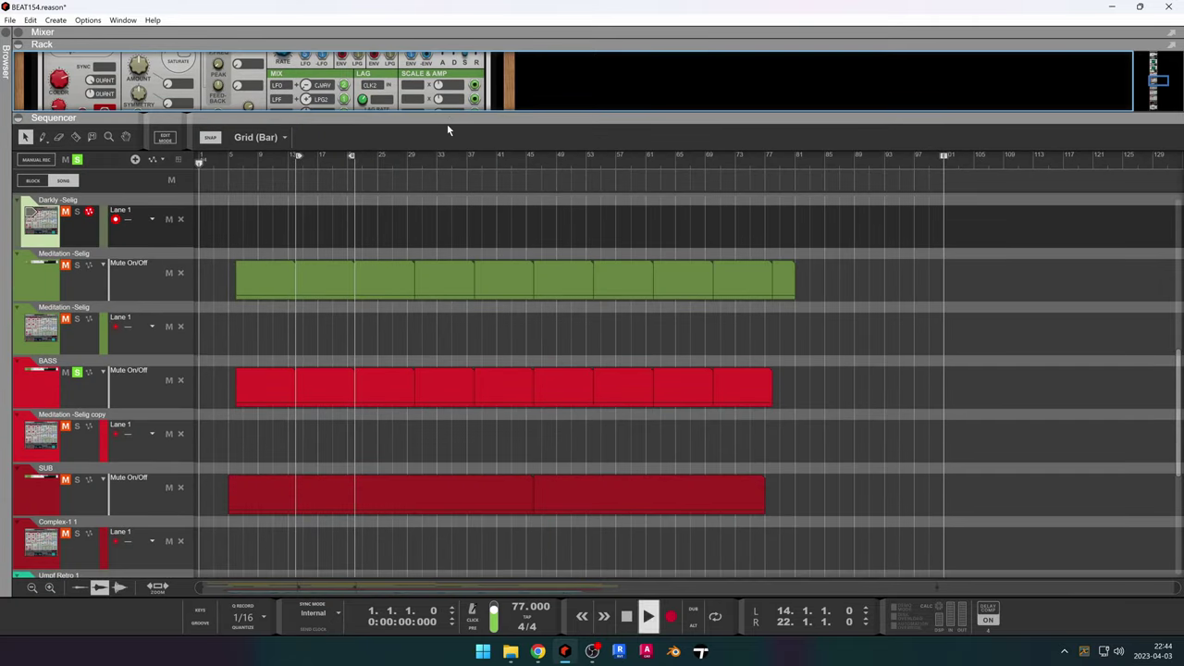
key(space)
Look over the arrangement's tracks above and below BASS, from MELODY to the drum loops, during playback.
scroll(441, 297, down, 3)
scroll(442, 296, down, 1)
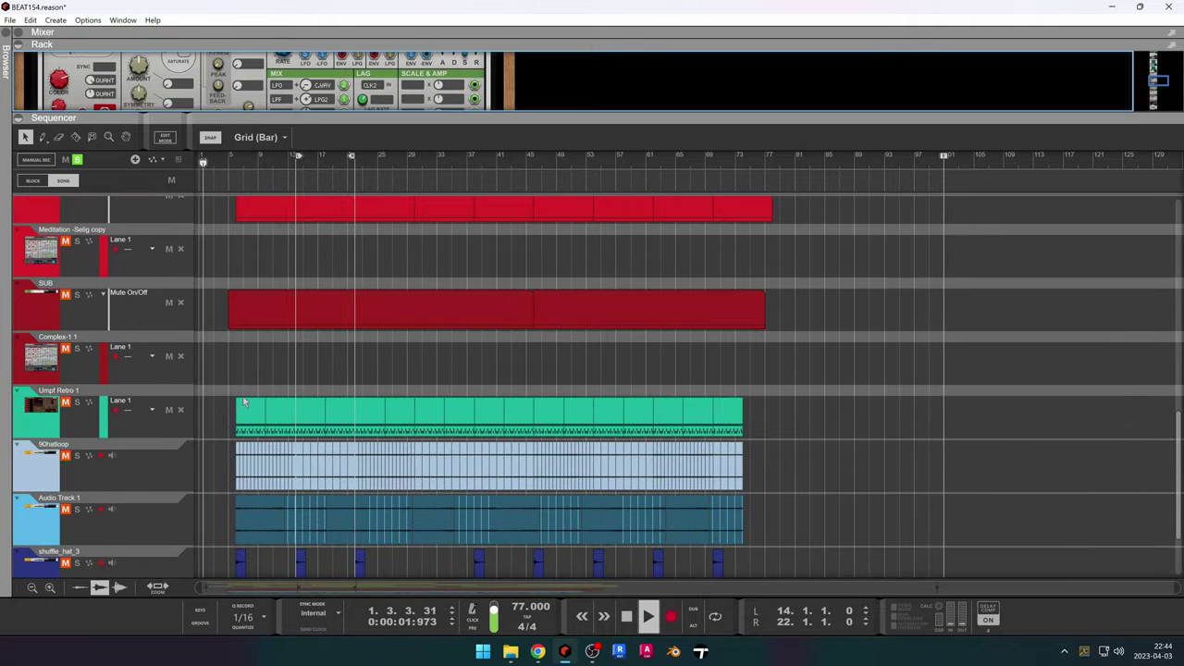
scroll(207, 439, up, 2)
scroll(208, 429, up, 3)
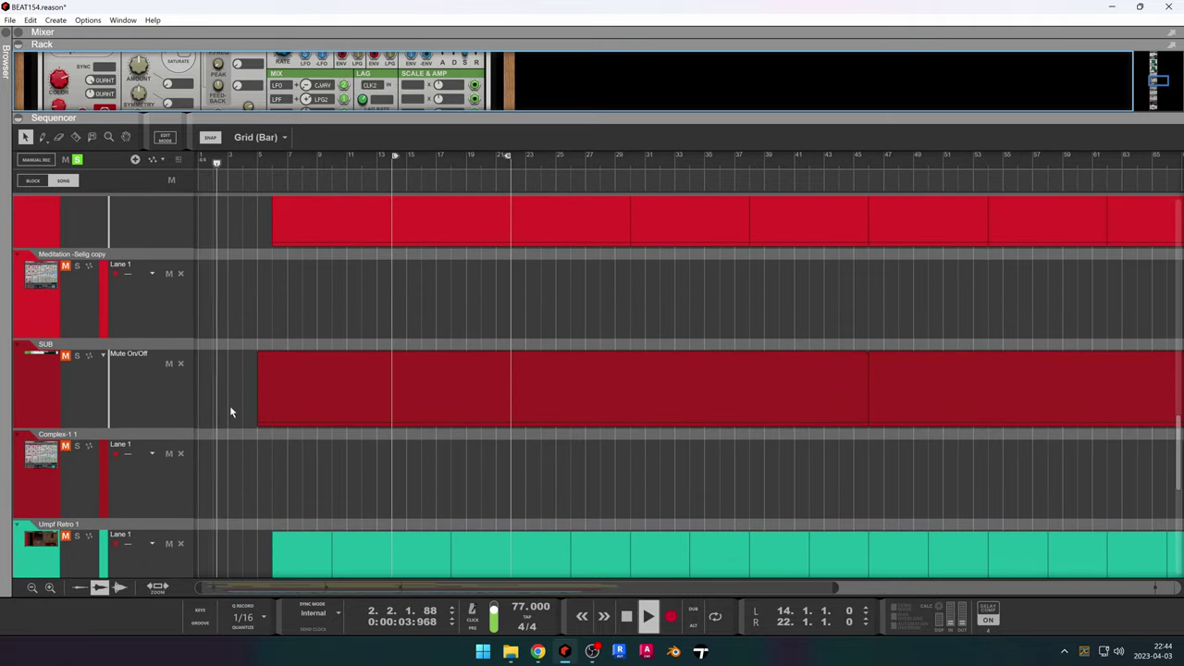
scroll(254, 510, up, 4)
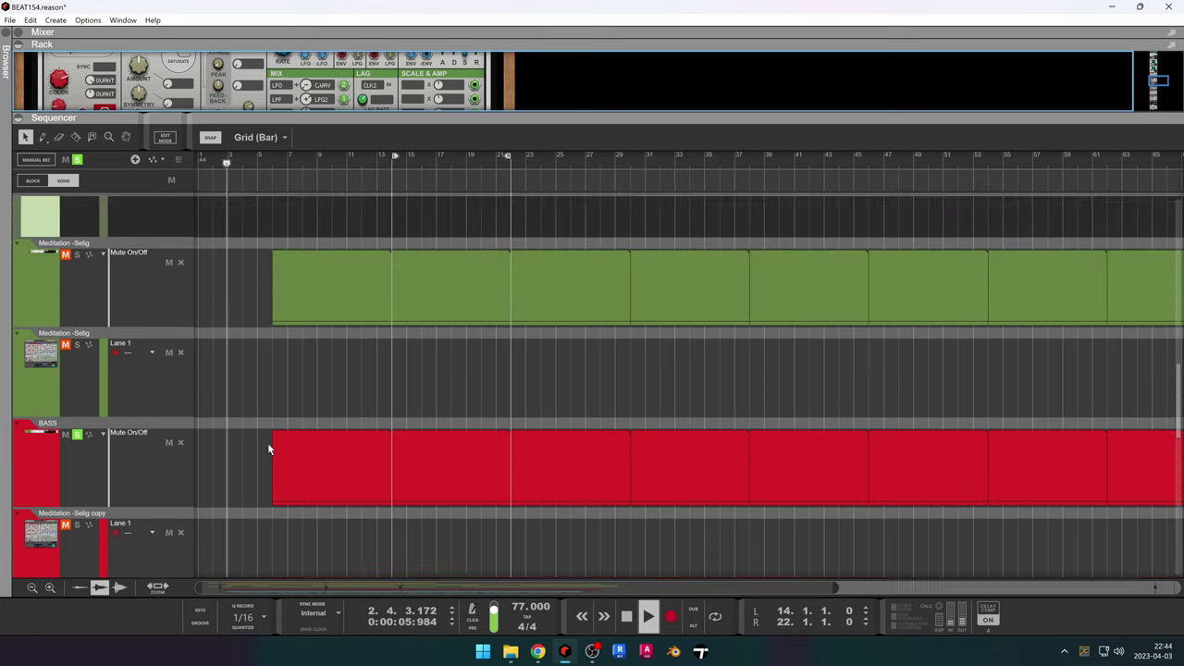
scroll(268, 442, up, 3)
scroll(271, 439, down, 3)
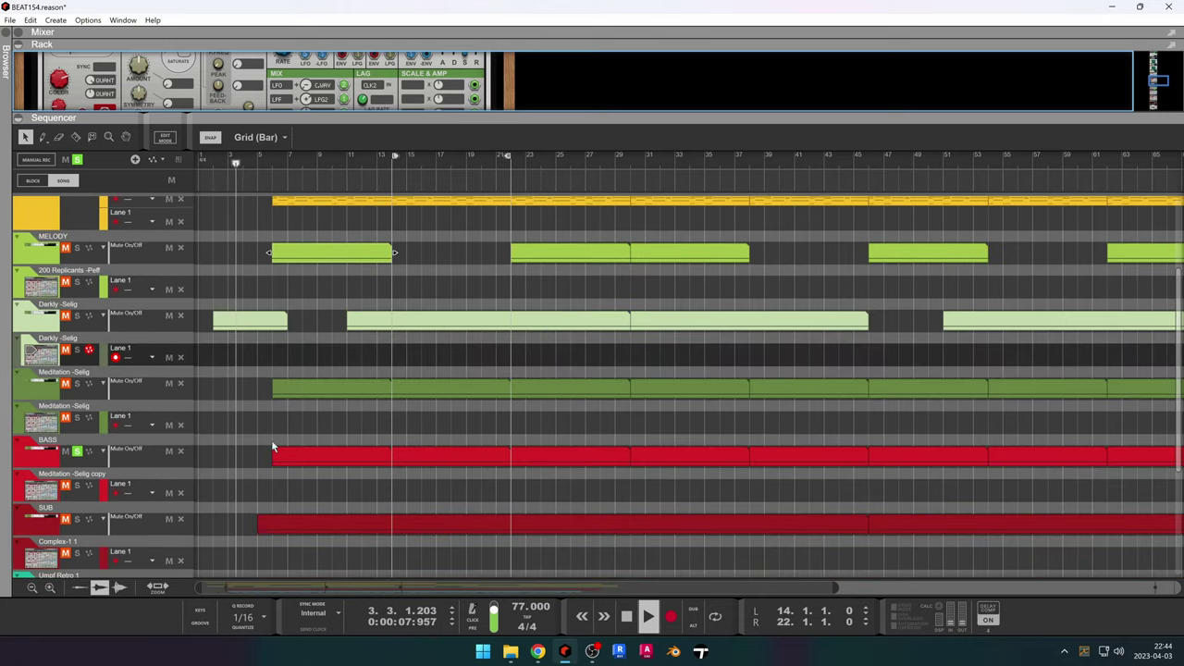
scroll(213, 477, up, 2)
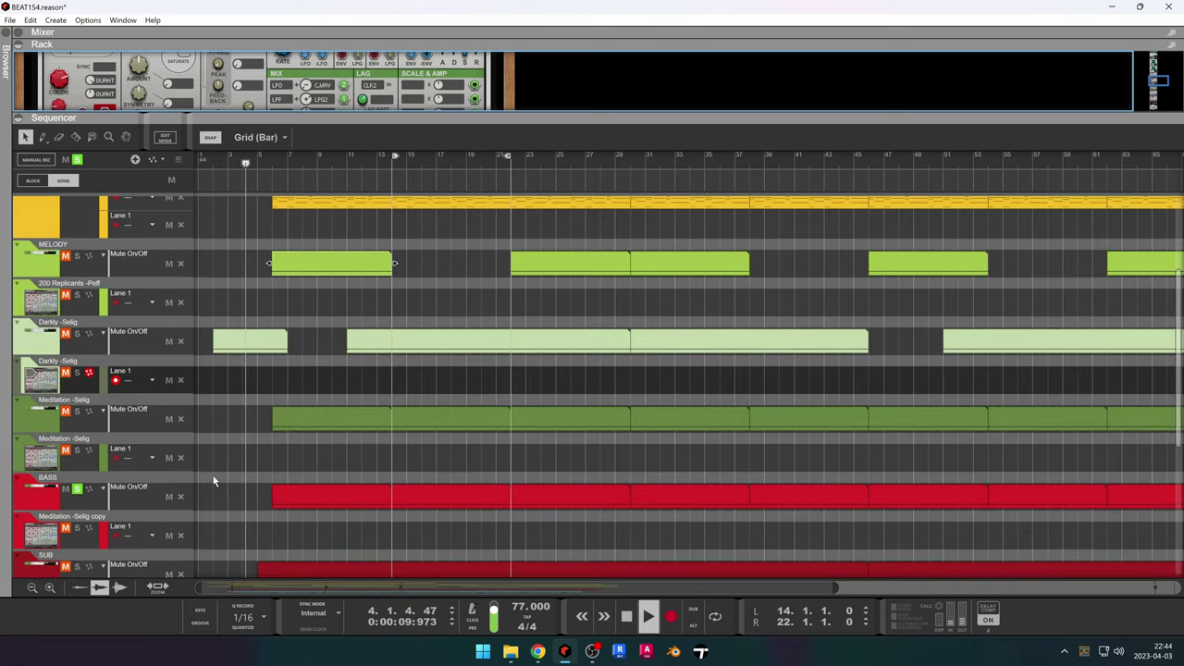
scroll(230, 437, down, 3)
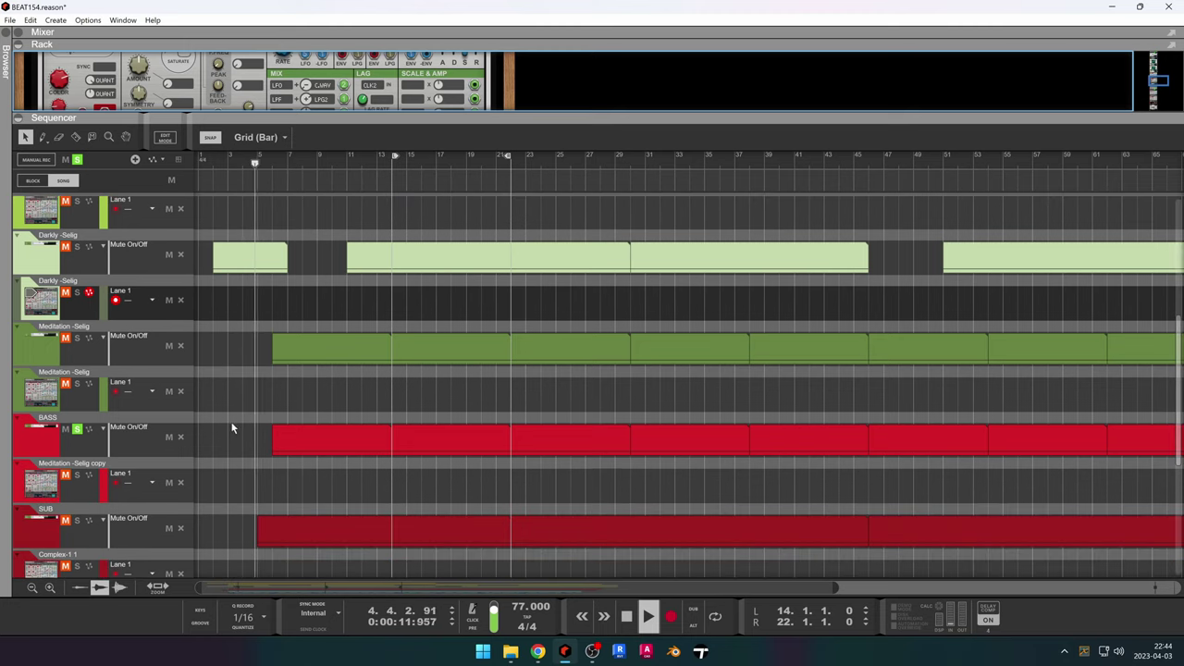
scroll(228, 421, down, 3)
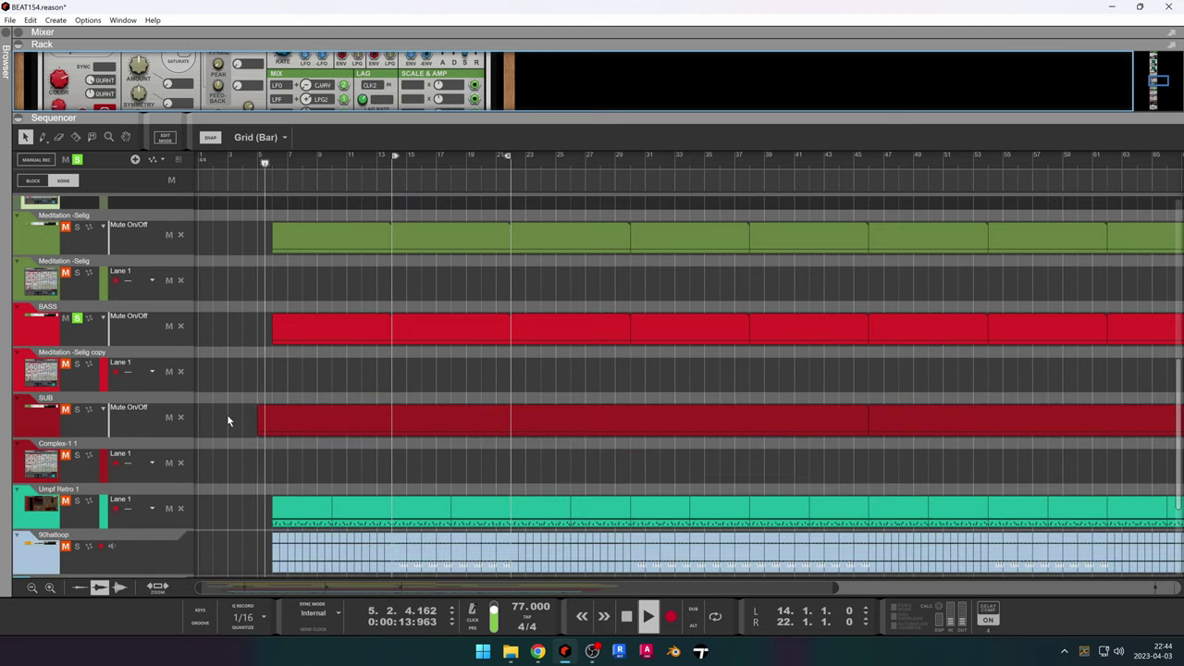
scroll(229, 421, up, 1)
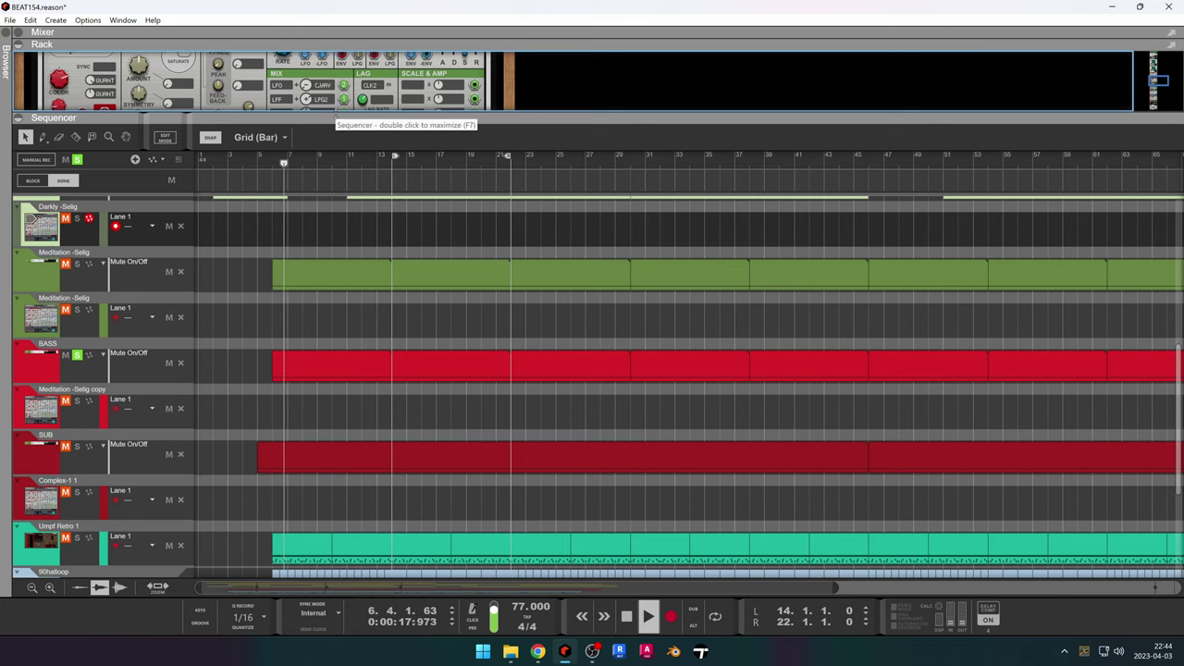
Stop playback and show the mixer's channel faders full size.
key(space)
drag(336, 112, 344, 606)
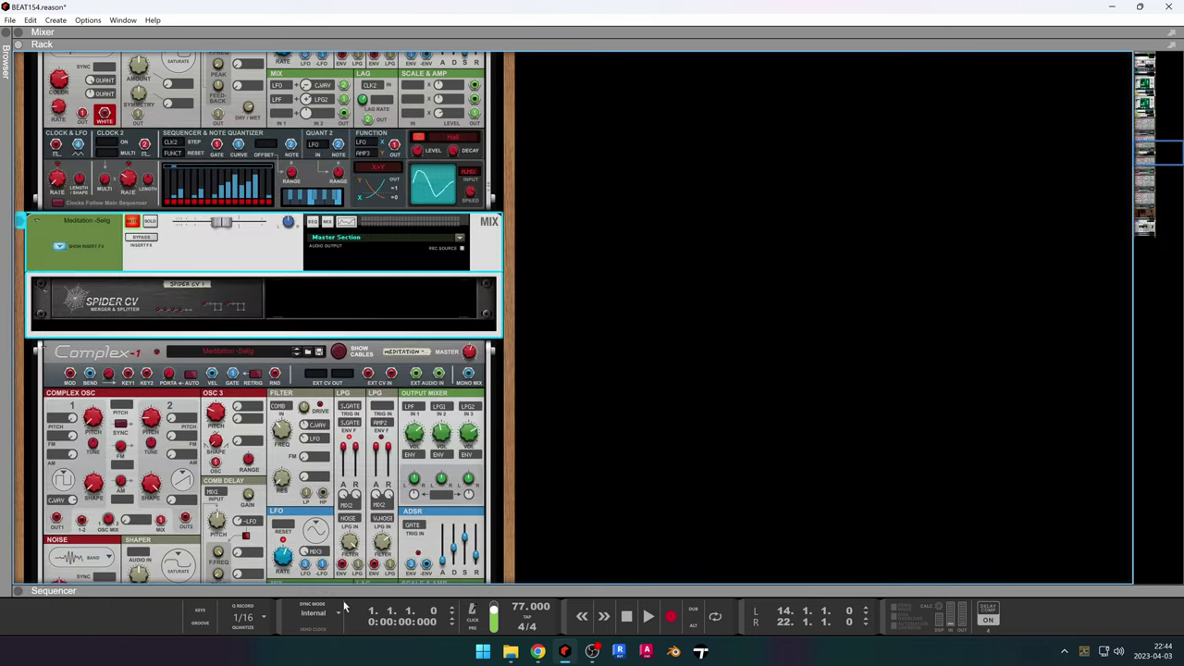
scroll(130, 209, up, 10)
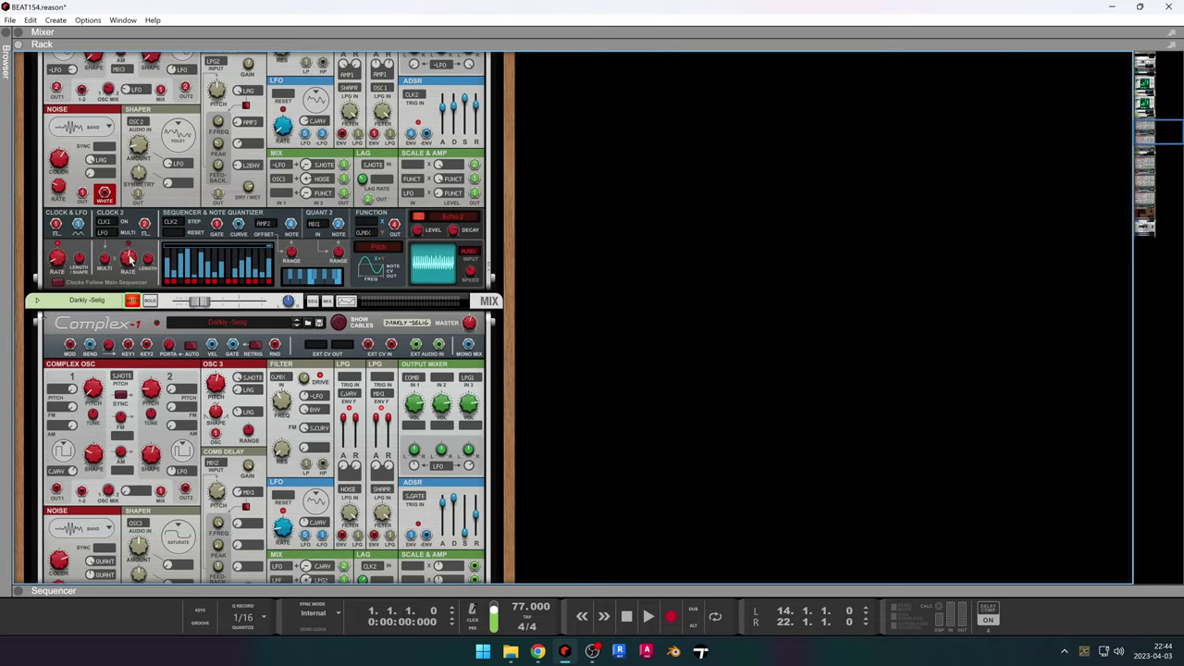
drag(413, 39, 427, 608)
scroll(496, 435, down, 3)
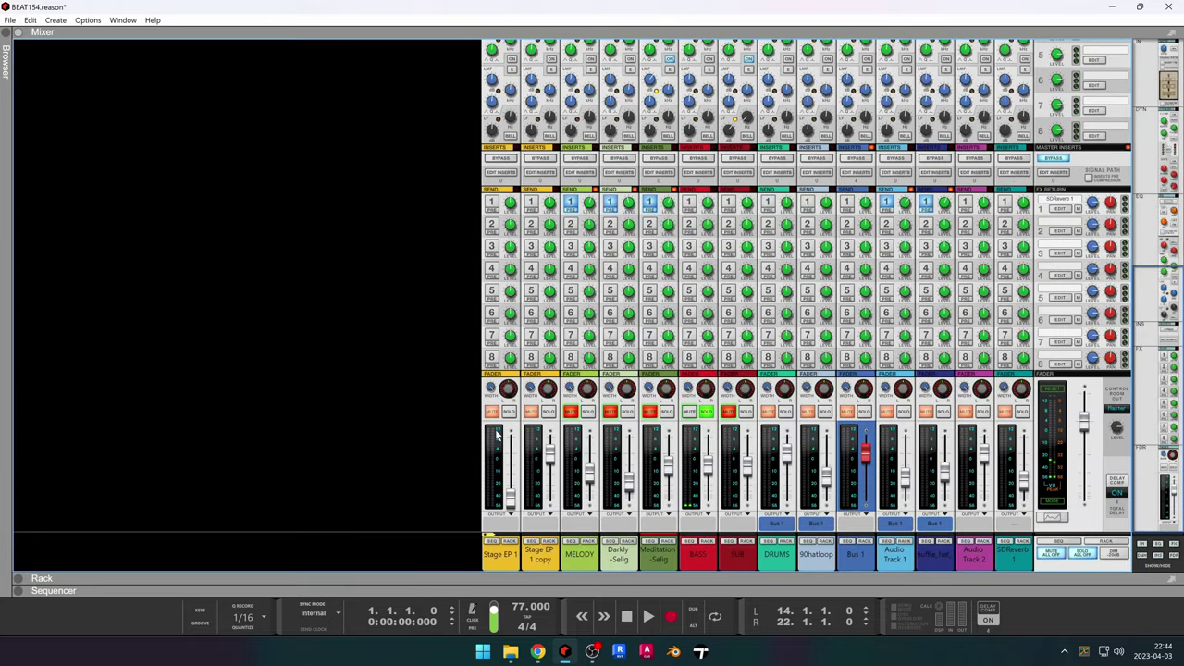
Select all mixer channels from Stage EP 1 to SDReverb 1.
click(521, 570)
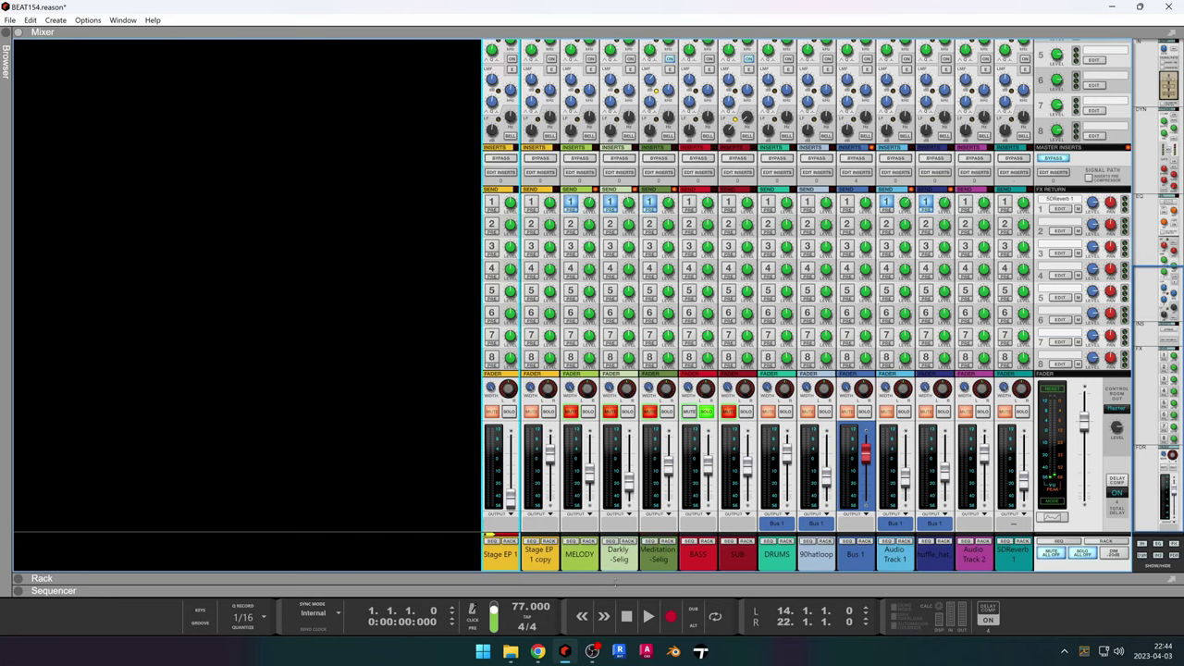
shift+click(1006, 574)
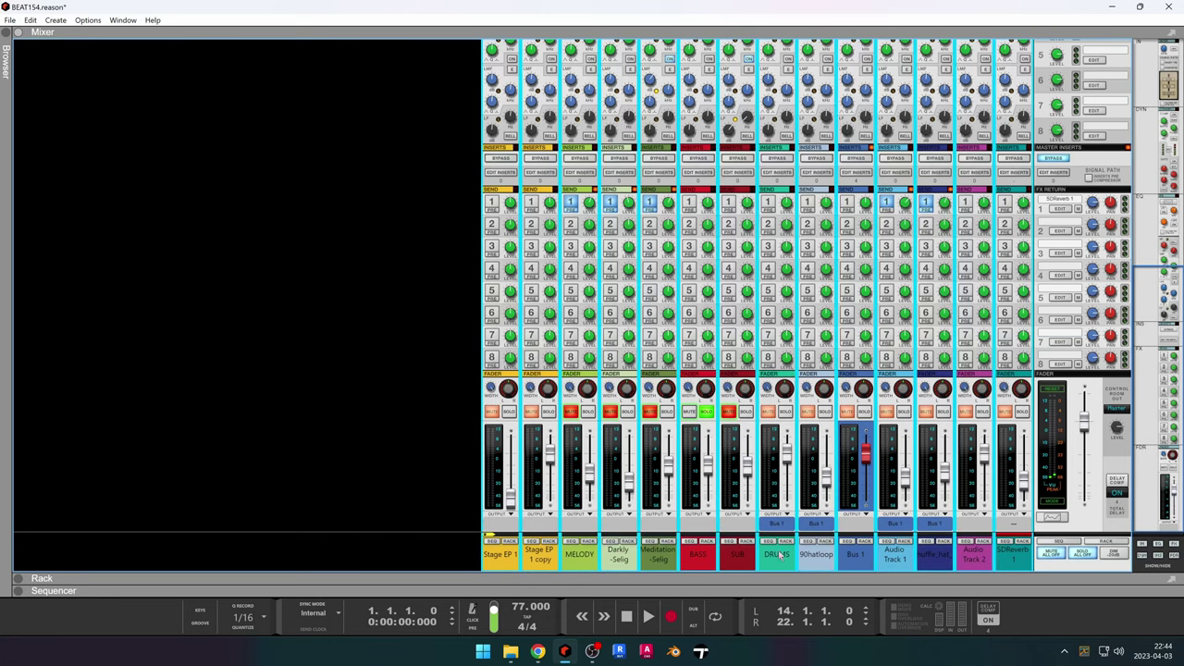
right_click(611, 557)
click(860, 543)
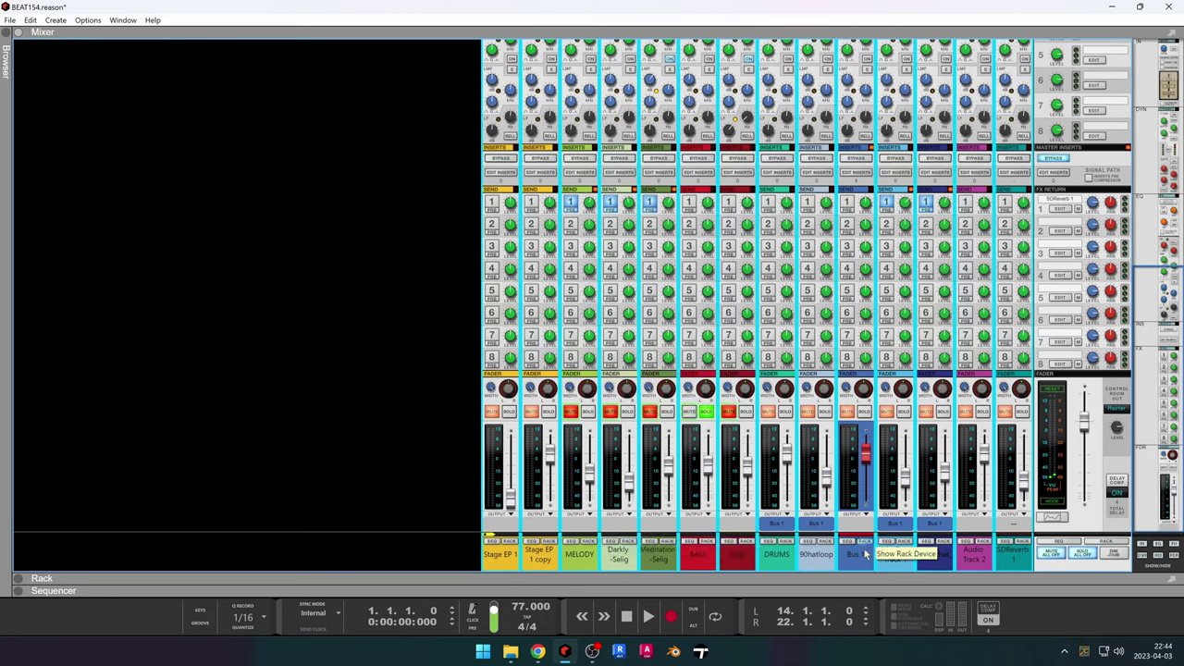
Move the Bus 1 mixer channel to just after the shuffle hat channel, before Audio Track 2.
click(718, 579)
click(636, 313)
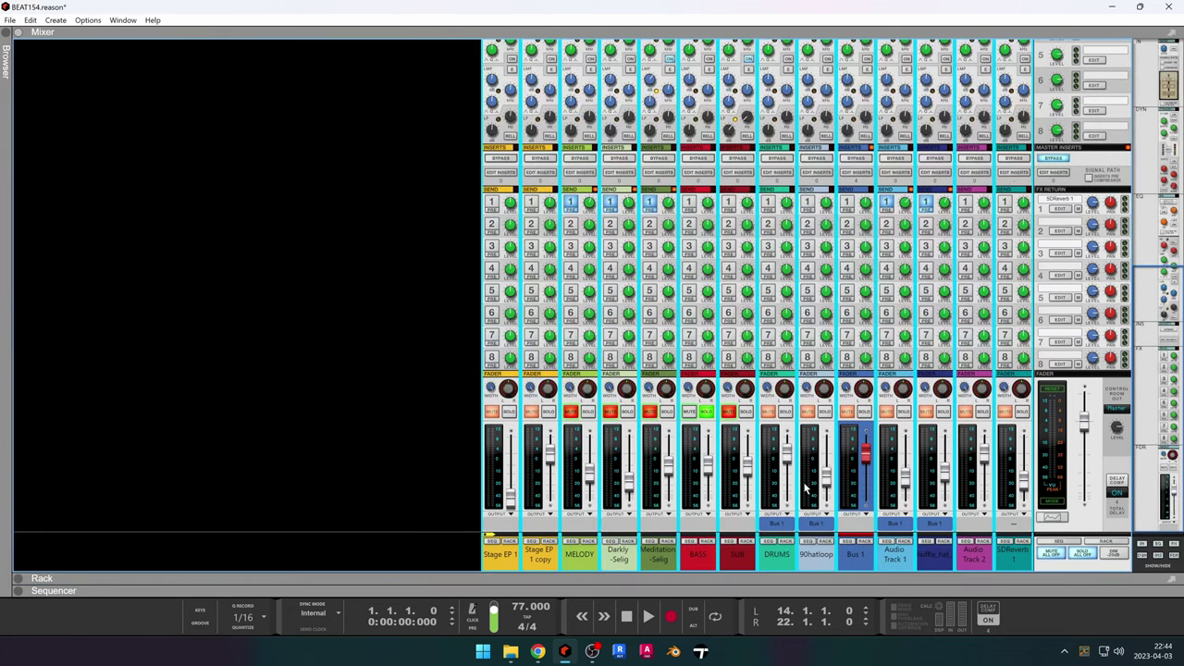
drag(844, 559, 944, 567)
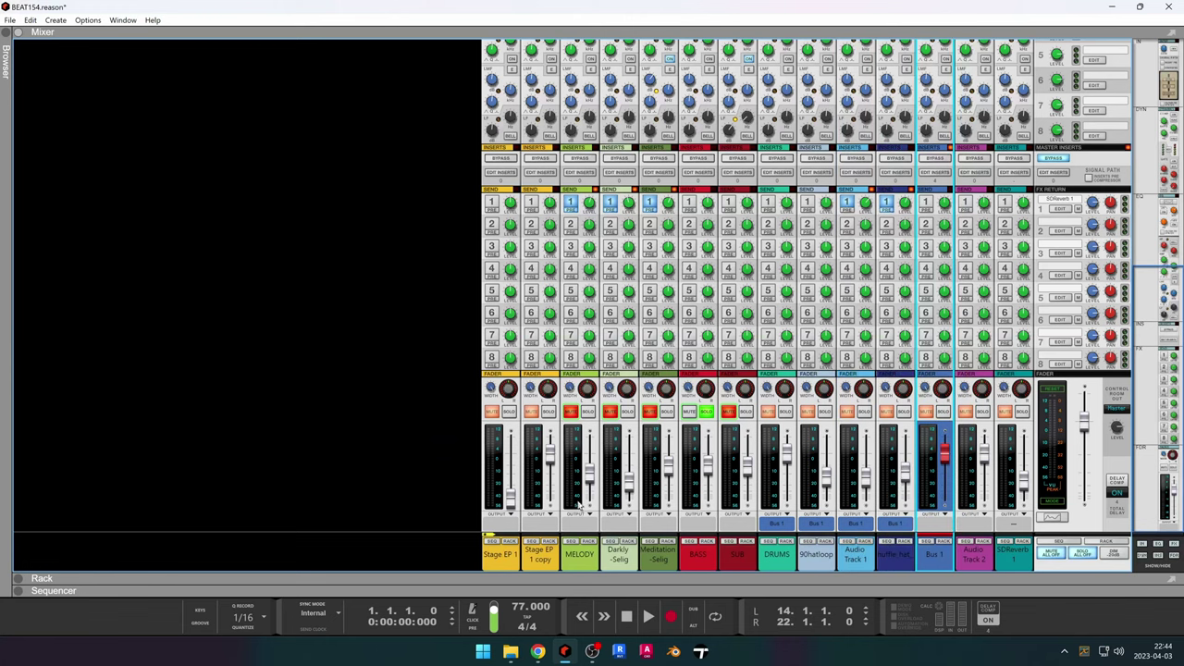
Rename the Bus 1 mixer channel to ALL DRUMS.
click(779, 556)
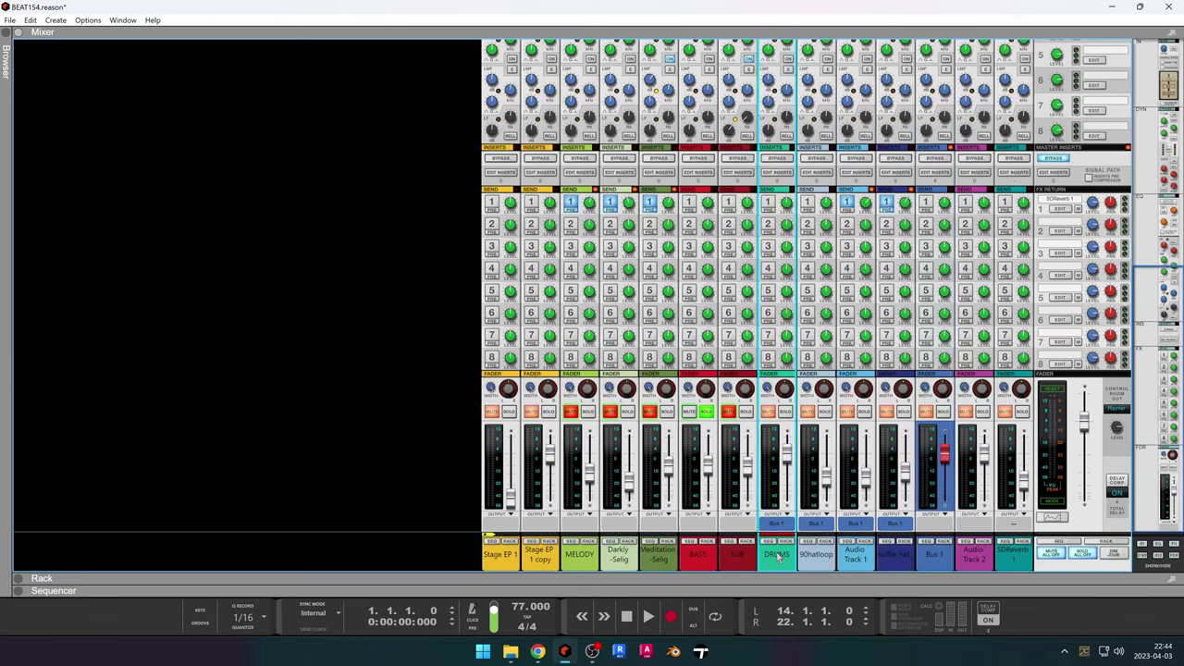
click(930, 563)
double_click(934, 561)
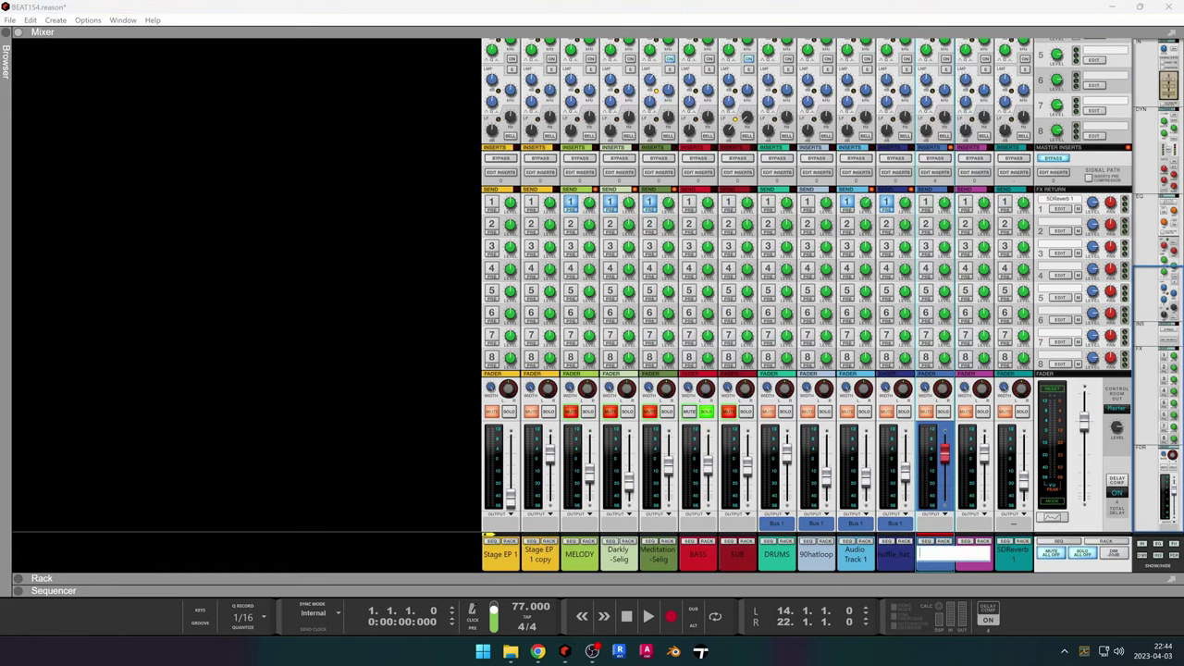
text(ALL DRUMS)
key(Return)
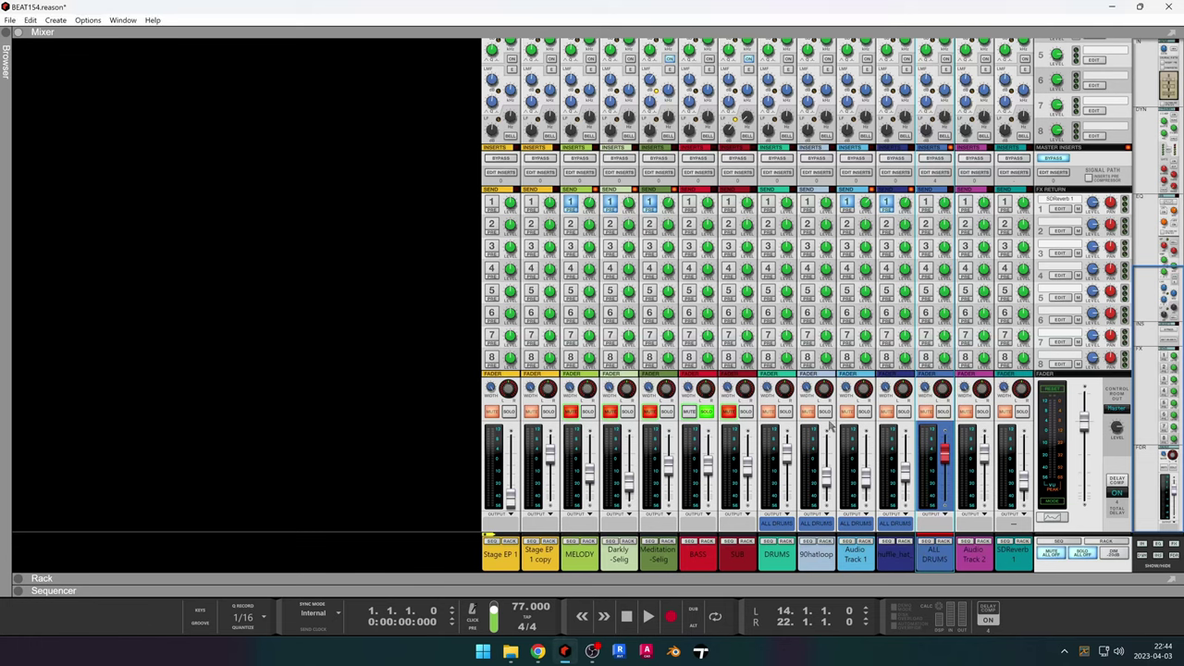
Switch the solo from BASS to SUB, clearing every other solo in the sequencer's track list.
click(747, 415)
click(709, 416)
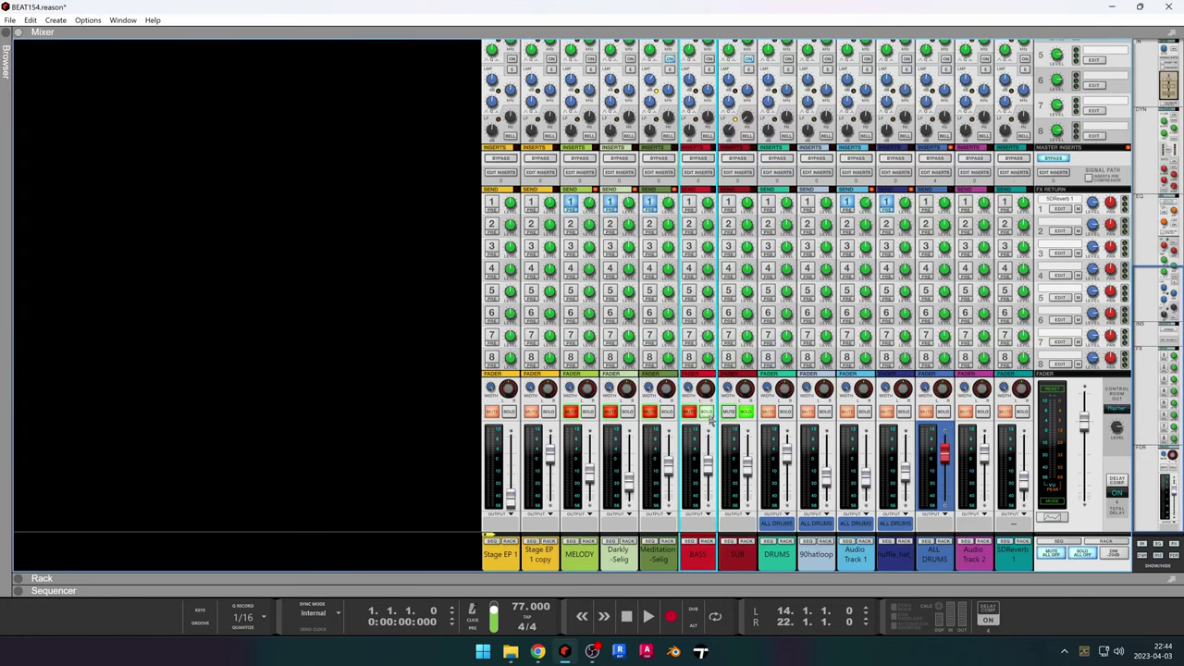
double_click(726, 591)
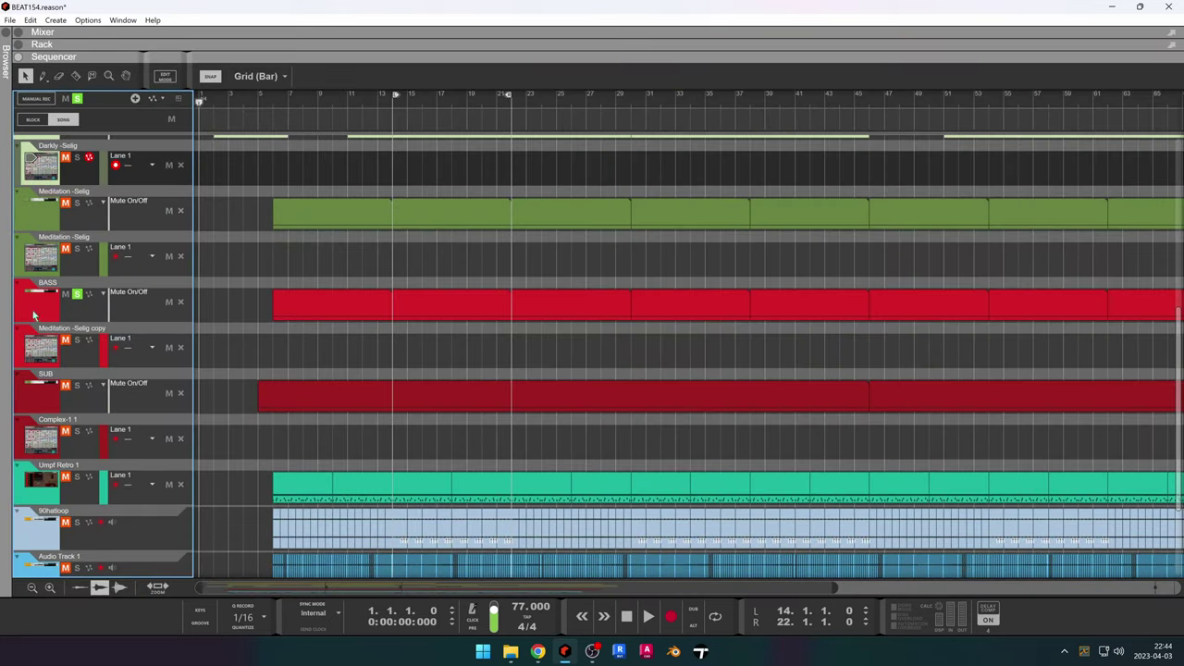
scroll(132, 431, down, 2)
scroll(102, 277, up, 1)
click(78, 99)
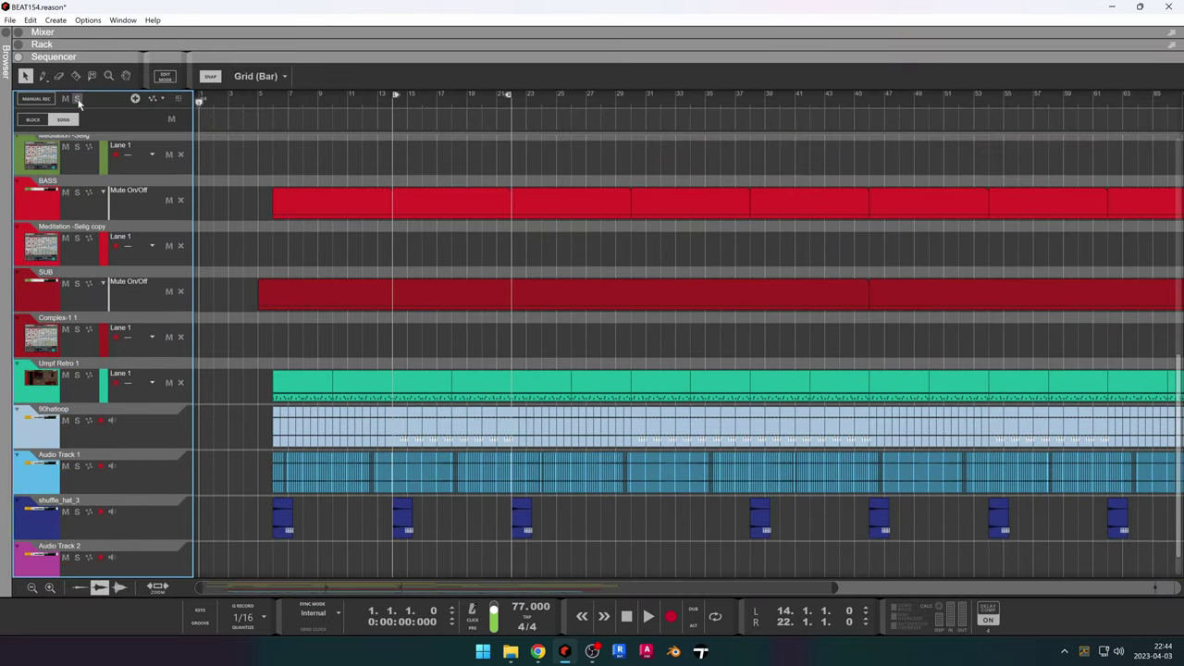
scroll(82, 406, up, 4)
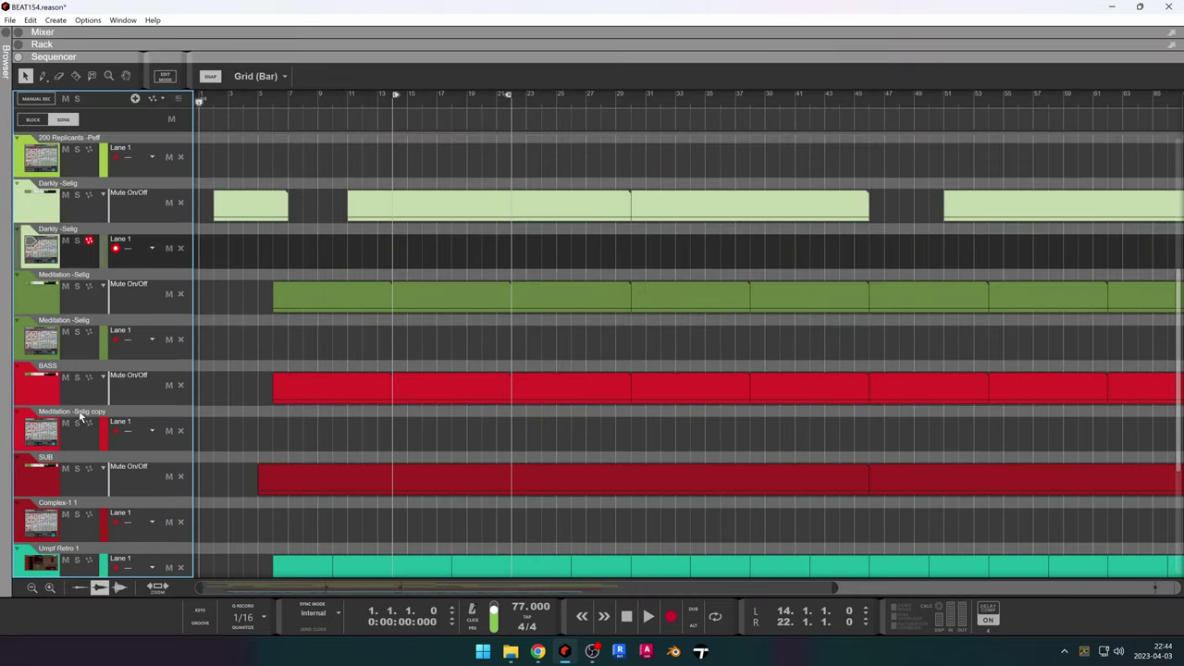
click(78, 470)
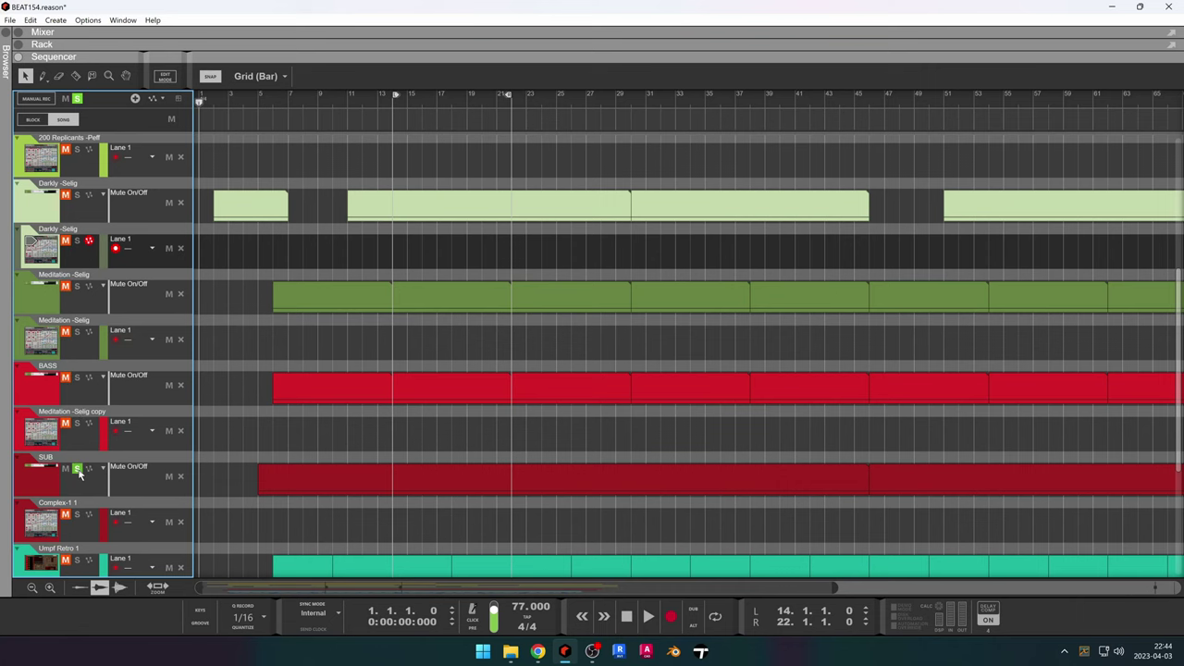
Select all mixer channels from Stage EP 1 to SDReverb 1 and sort the selected device groups.
double_click(422, 60)
click(500, 211)
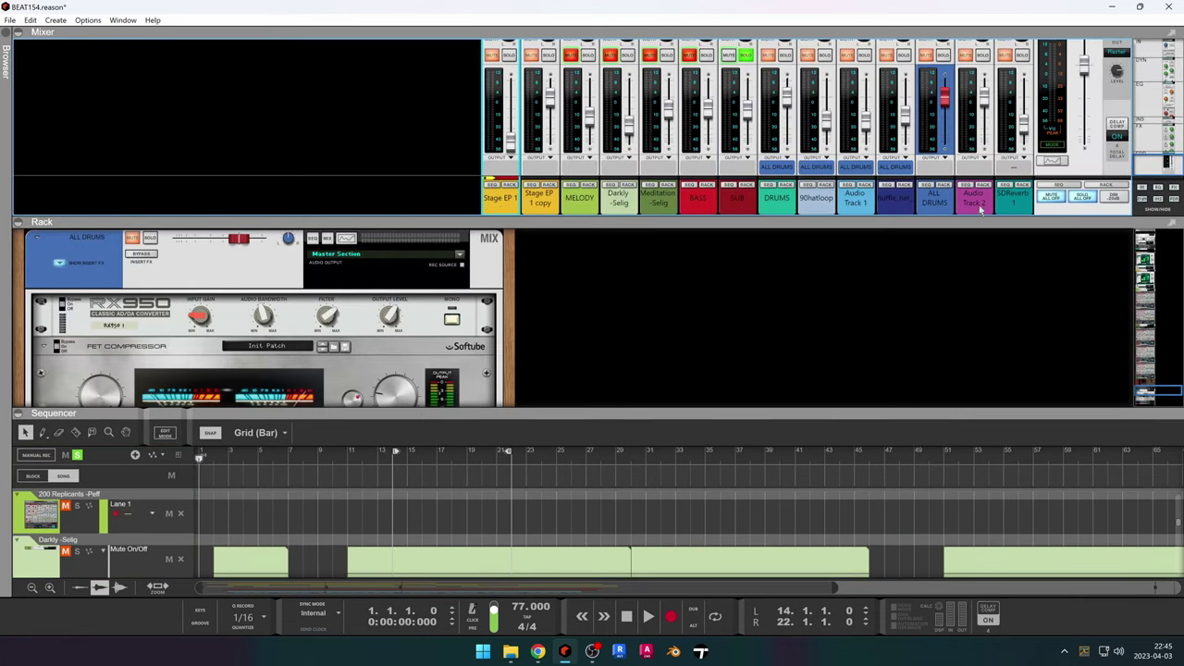
right_click(623, 197)
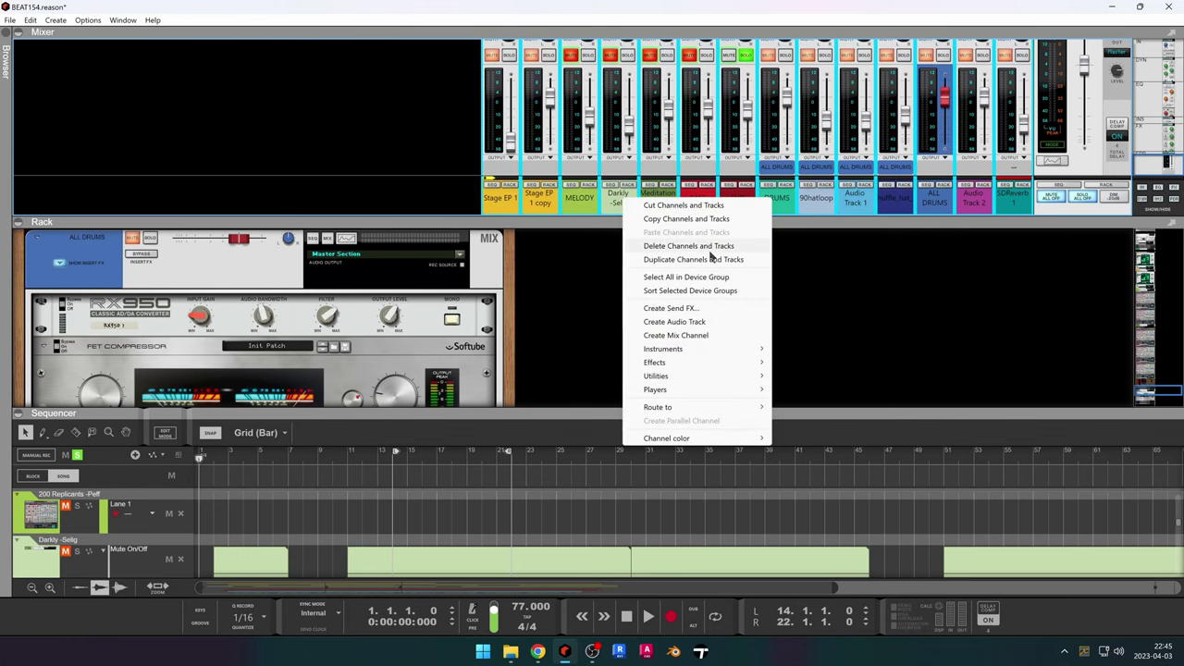
click(702, 291)
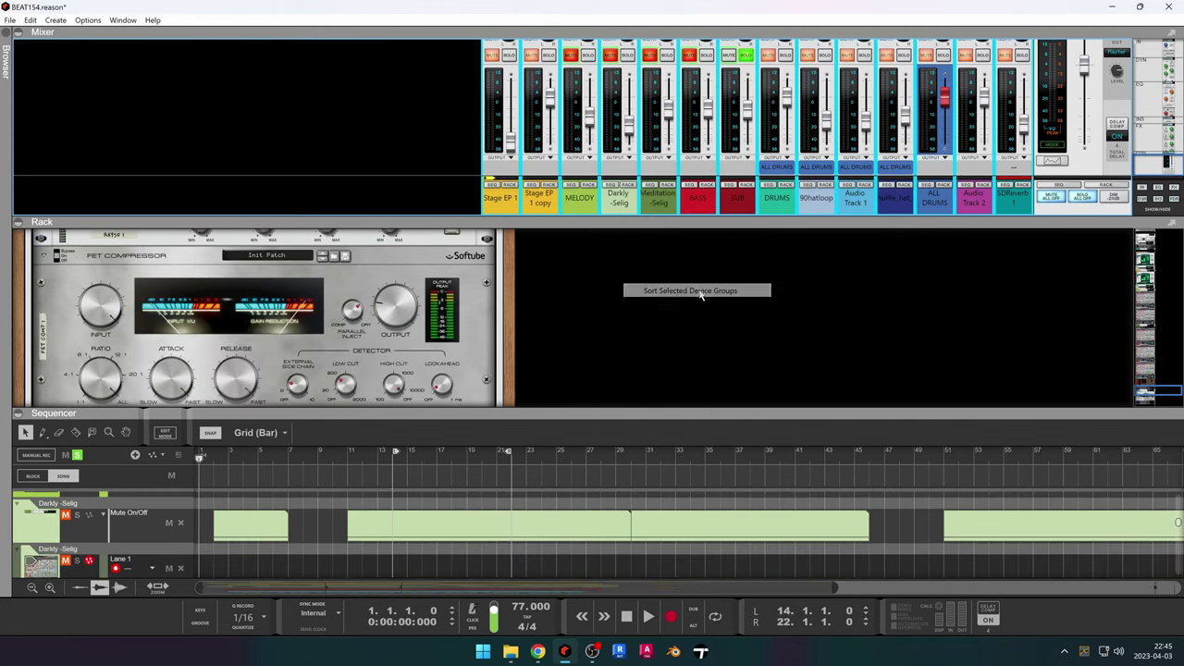
Look over the sorted tracks in the full-size sequencer and audition the soloed SUB track from the song start.
drag(502, 408, 557, 7)
scroll(263, 341, up, 3)
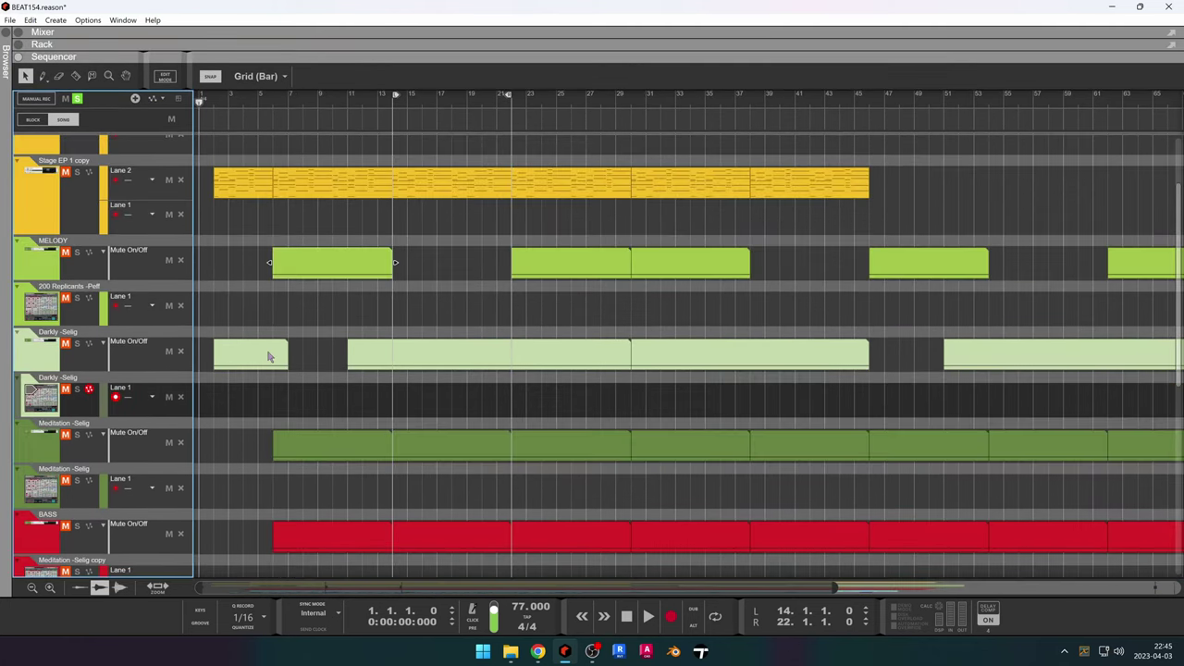
scroll(268, 356, down, 6)
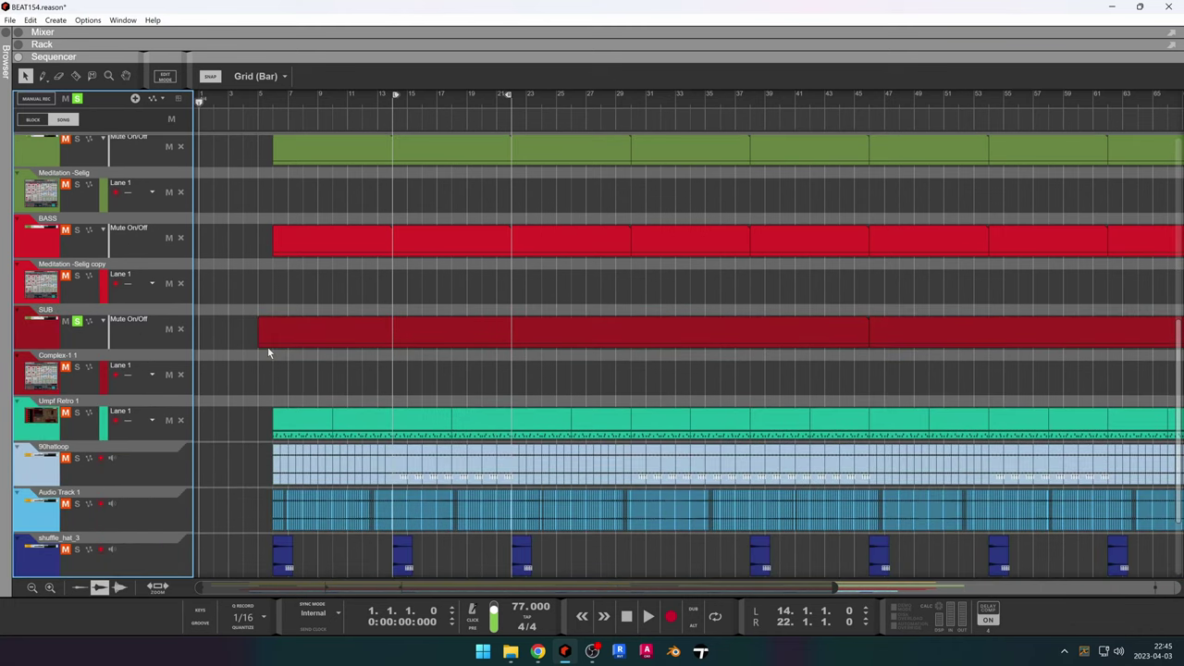
scroll(219, 321, up, 2)
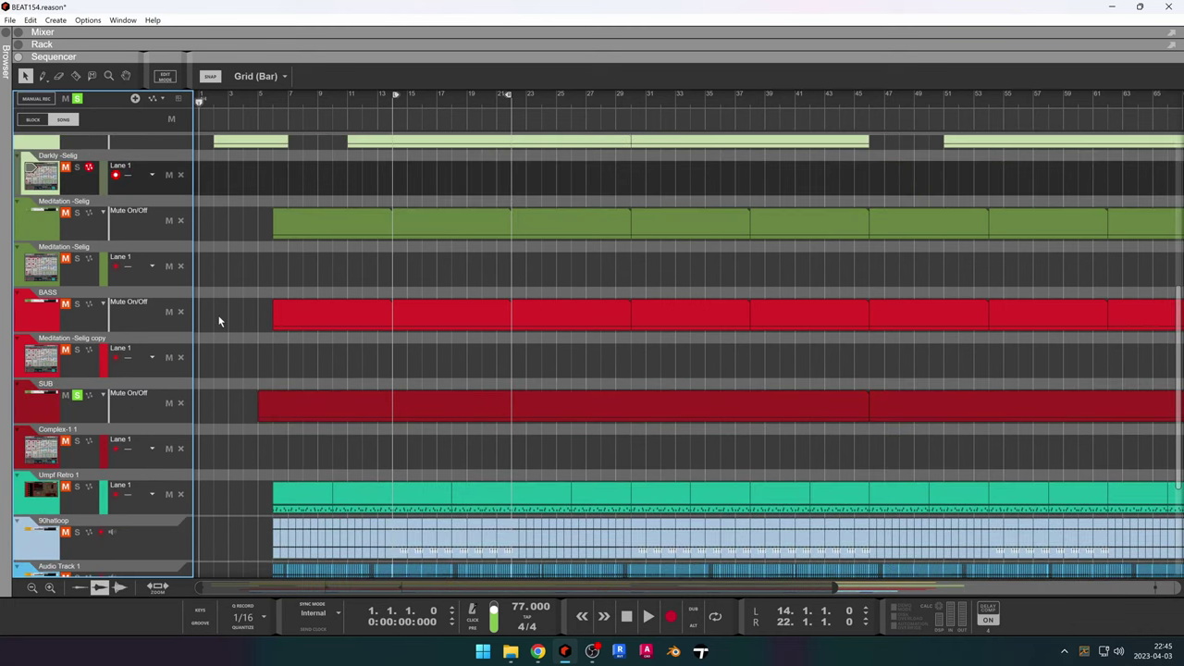
key(space)
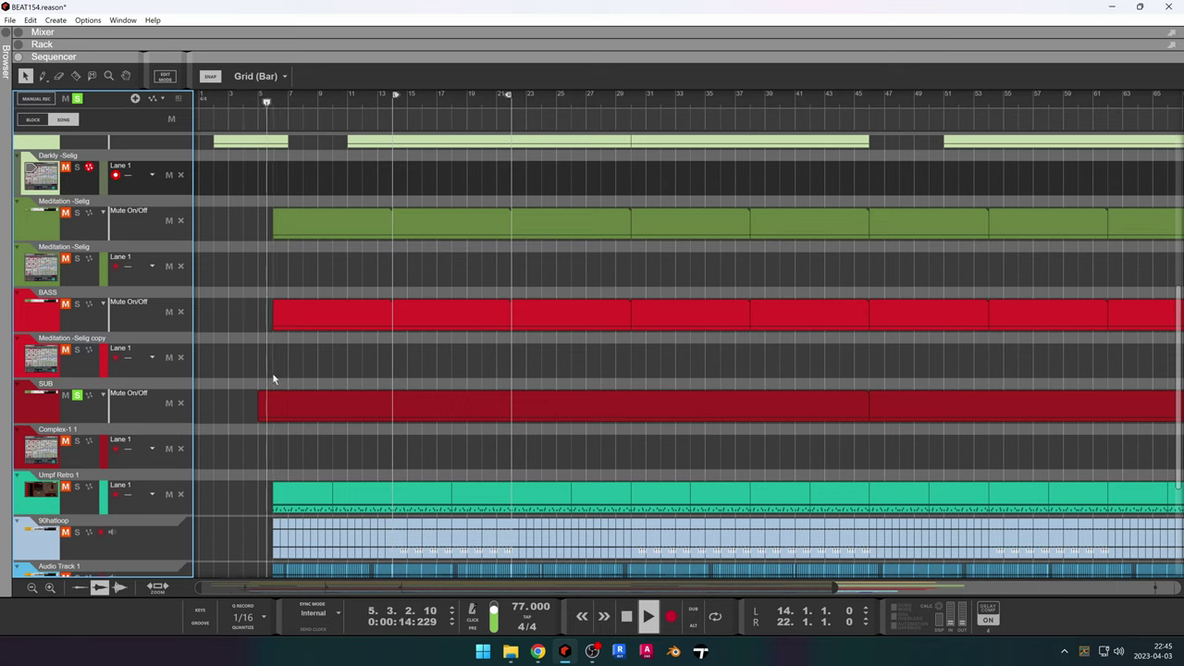
key(space)
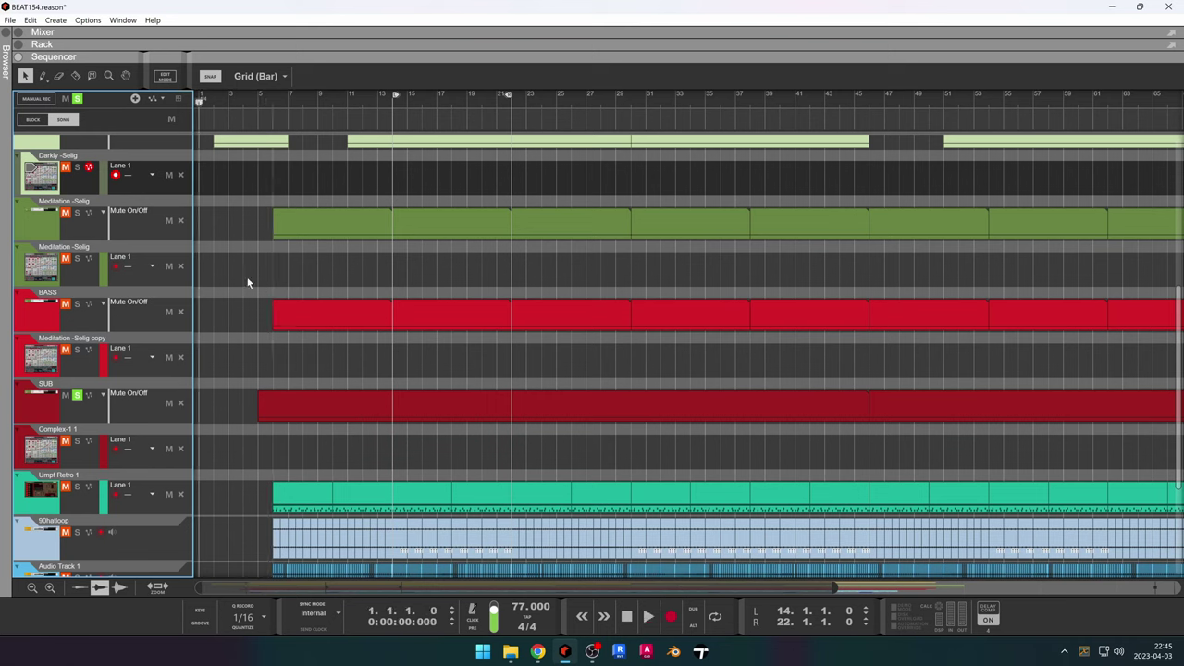
Move the solo from SUB to the Complex-1 1 track and bring its Complex-1 synth into view in the rack.
click(77, 396)
click(78, 442)
drag(346, 56, 372, 516)
scroll(282, 305, up, 15)
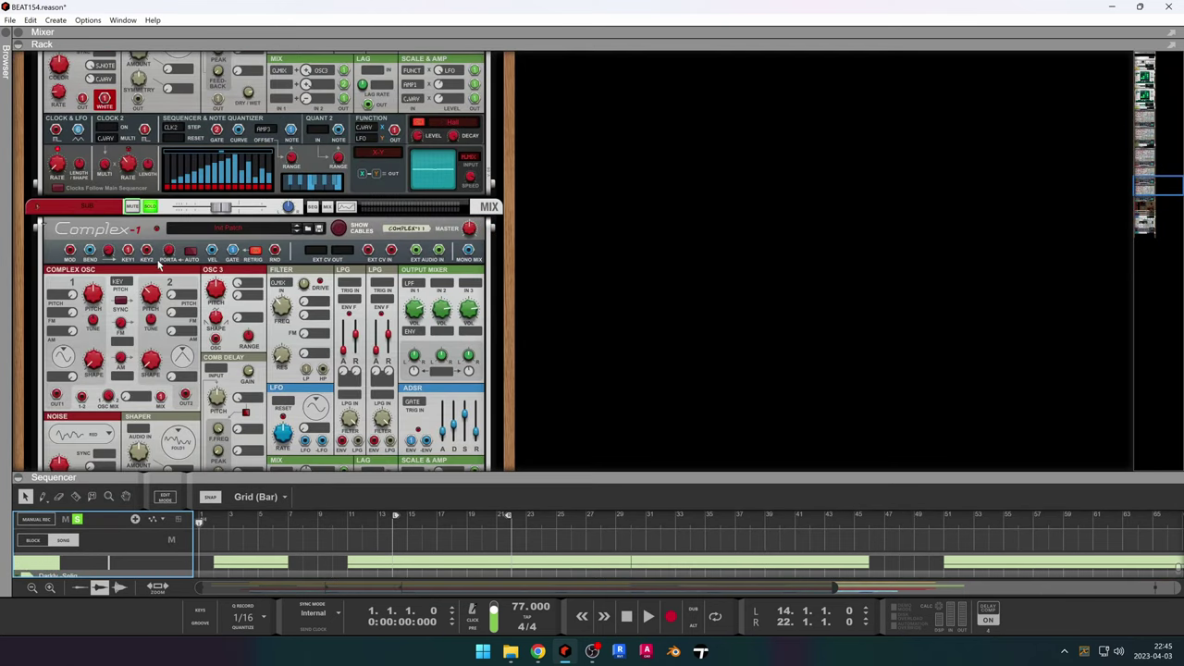
Hide the insert effects of the ALL DRUMS channel in the rack and return to the full-size sequencer.
scroll(160, 266, down, 10)
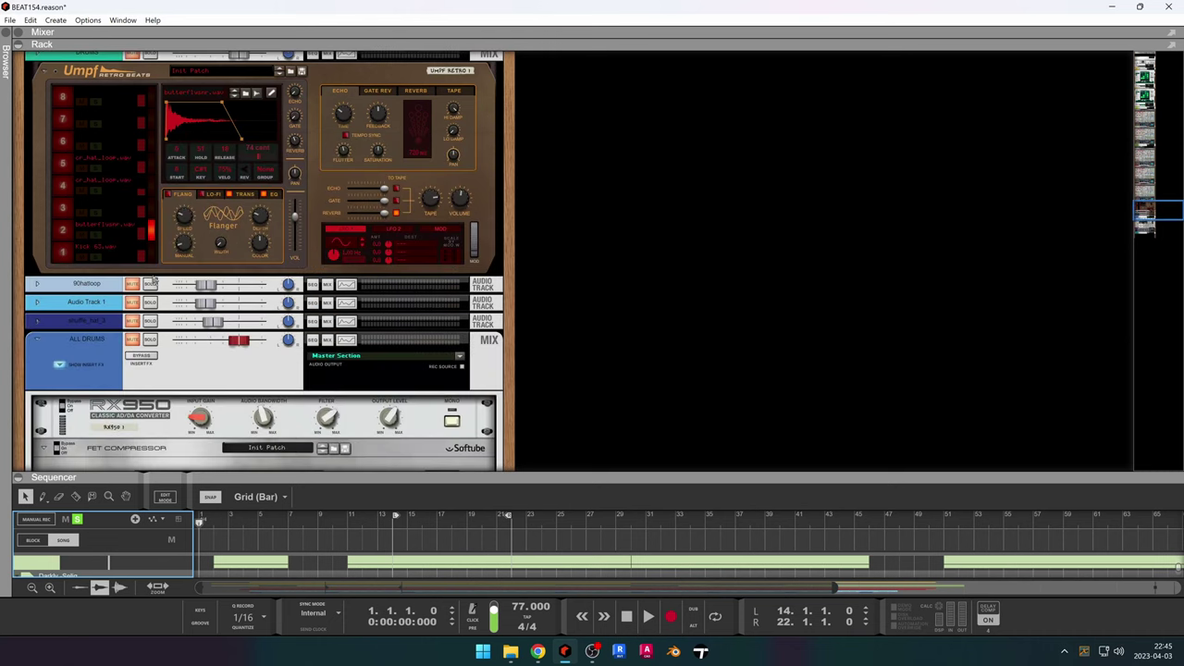
scroll(153, 280, down, 5)
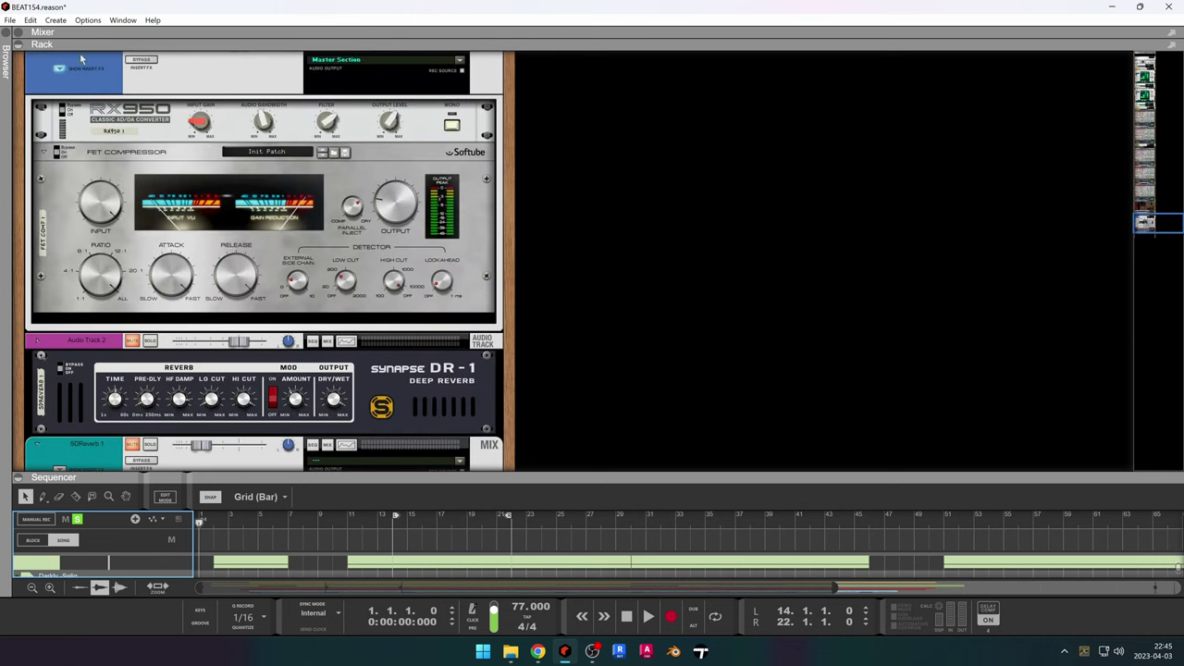
click(59, 71)
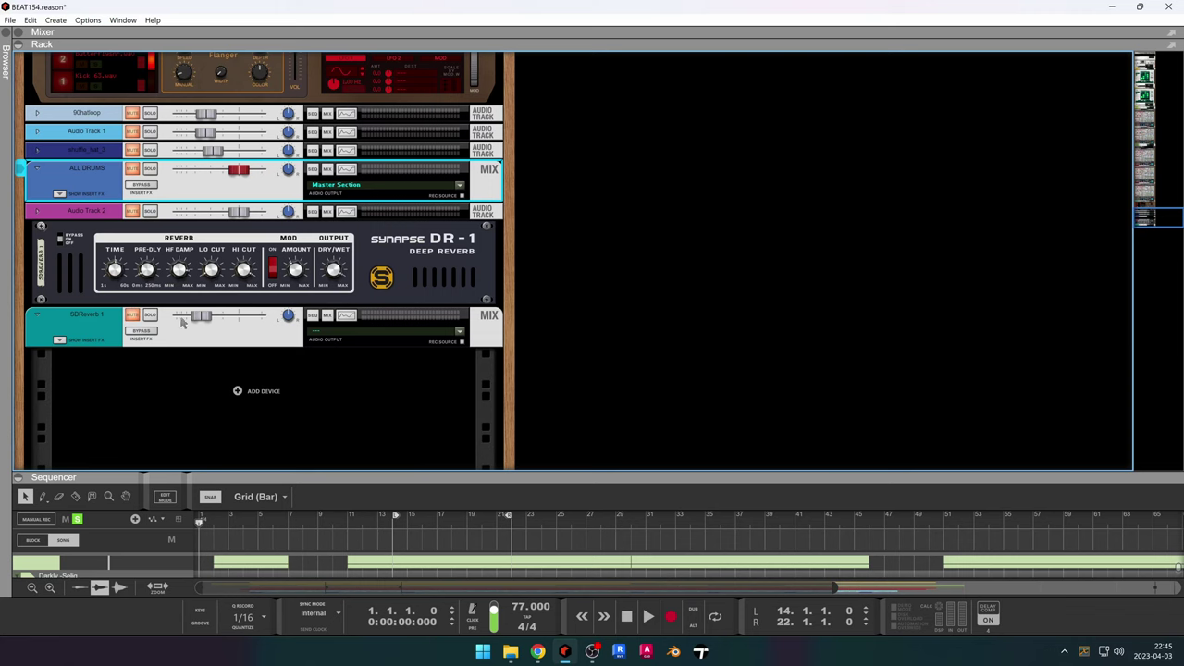
drag(239, 477, 312, 3)
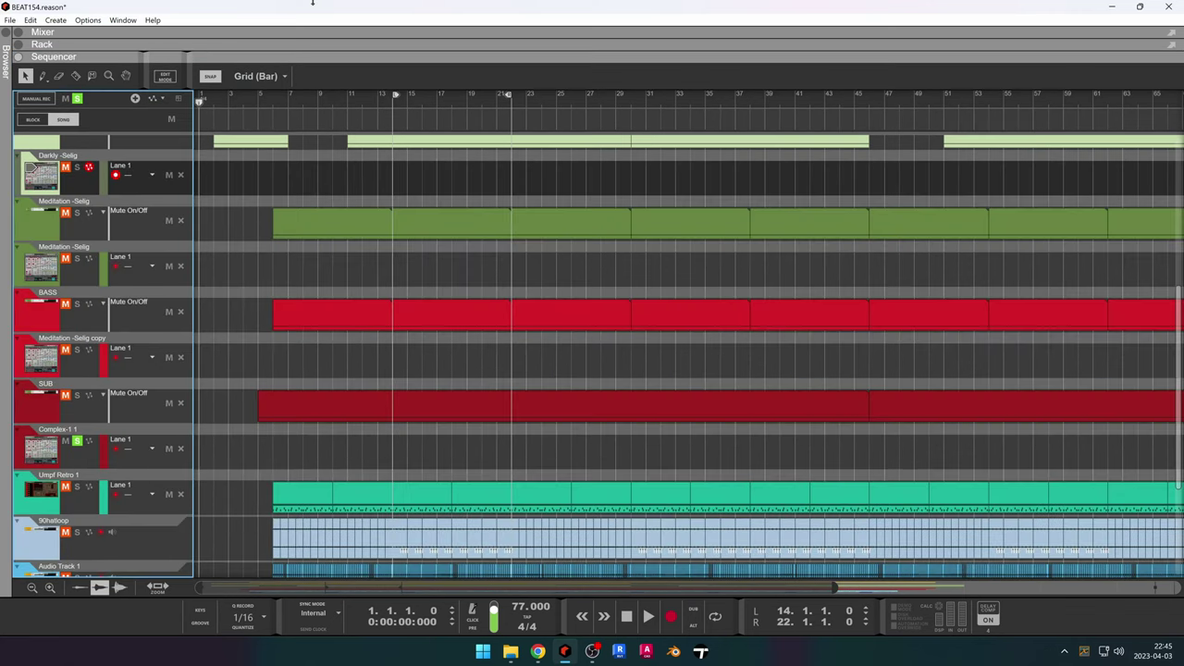
Select the Complex-1 1 track in the sequencer and turn off its solo.
right_click(41, 457)
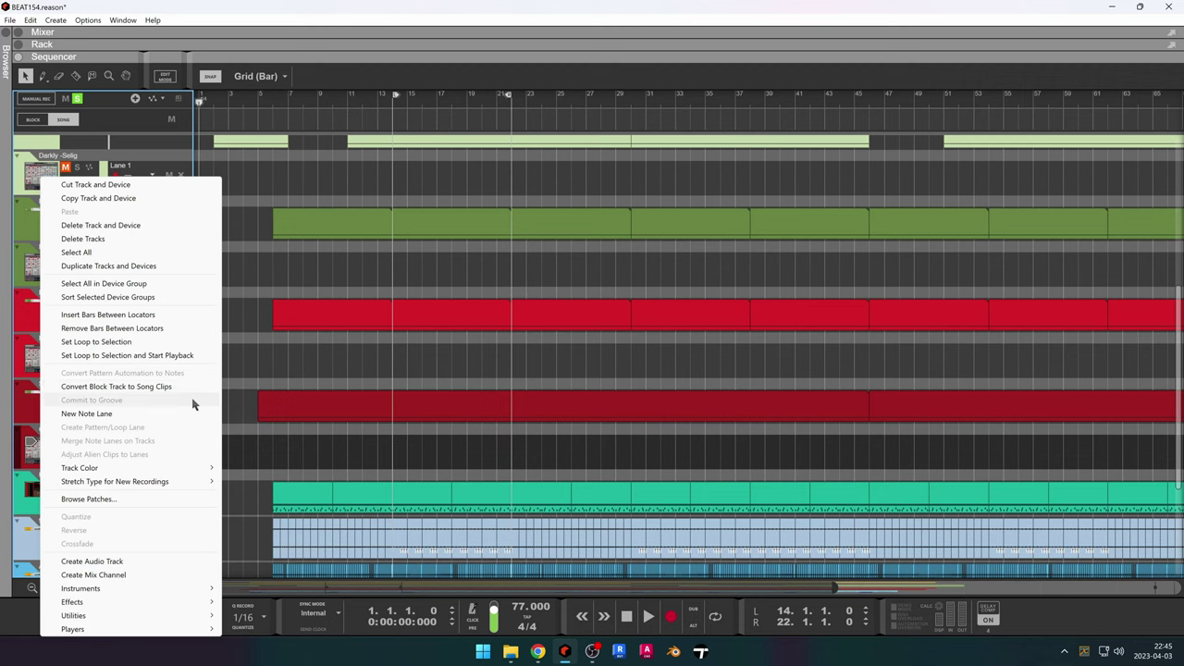
click(244, 369)
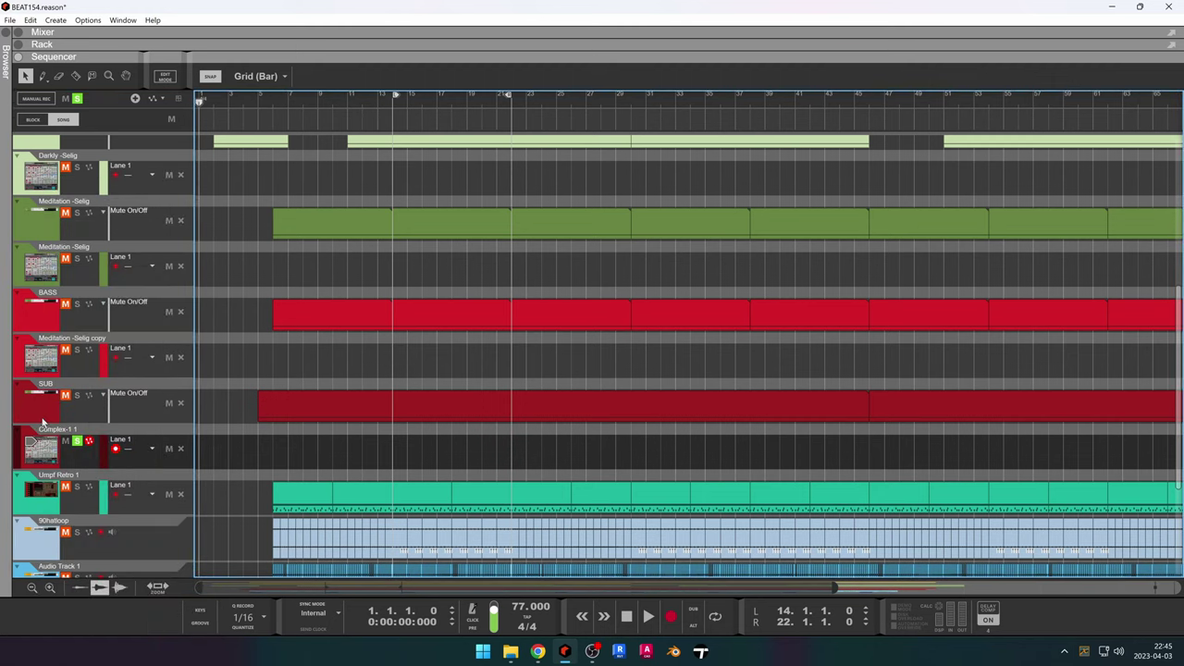
click(42, 421)
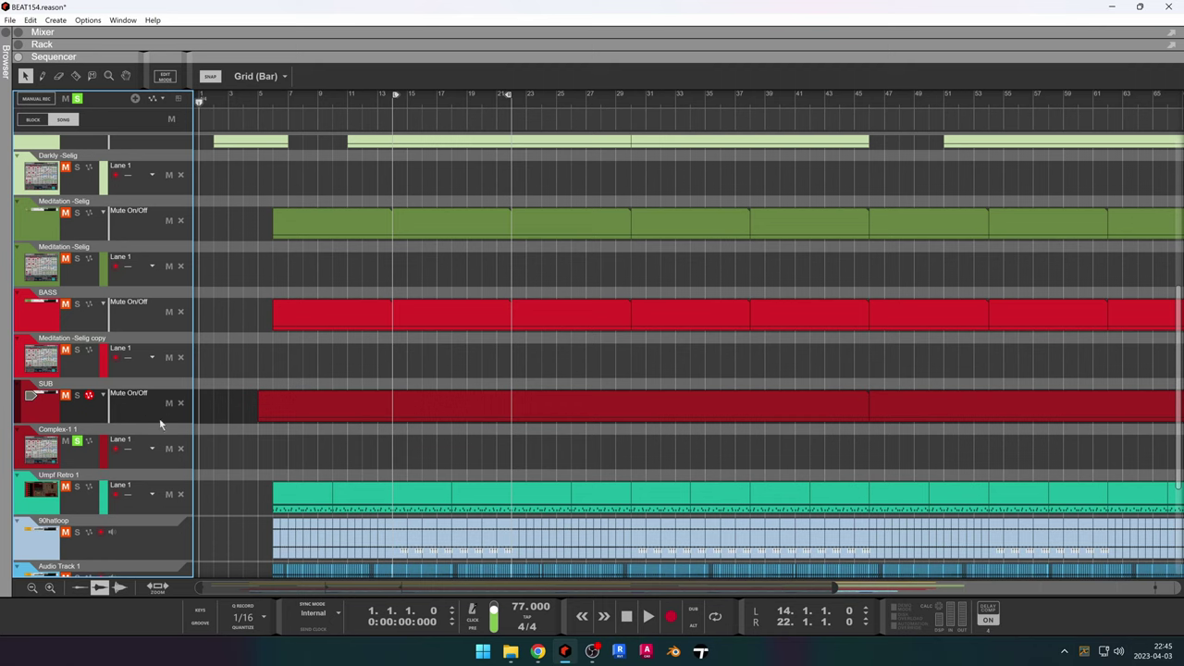
click(118, 467)
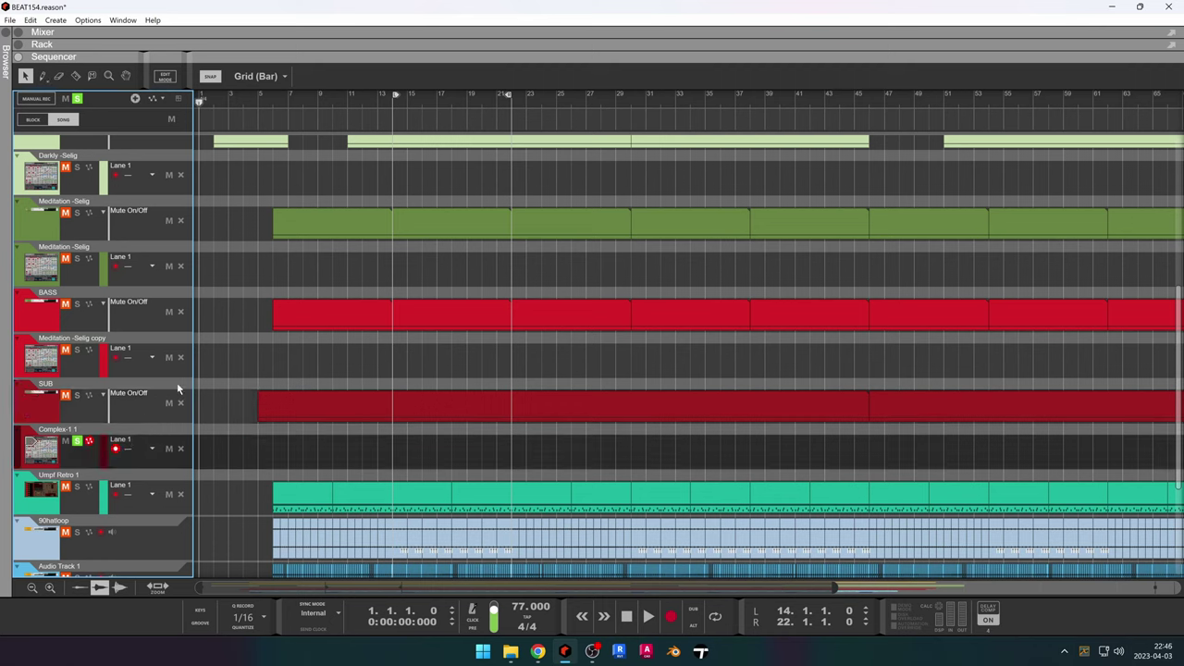
click(78, 442)
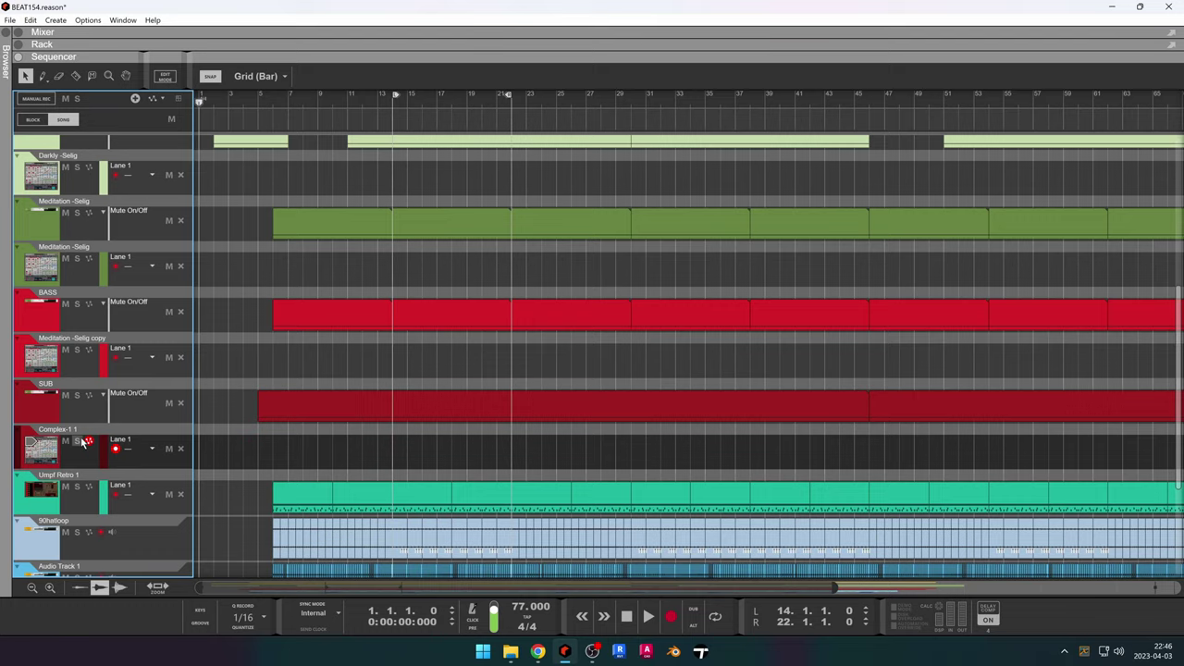
Inspect the Umpf Retro drum device in the full-size rack and toggle the solo of the ALL DRUMS channel.
scroll(79, 446, down, 3)
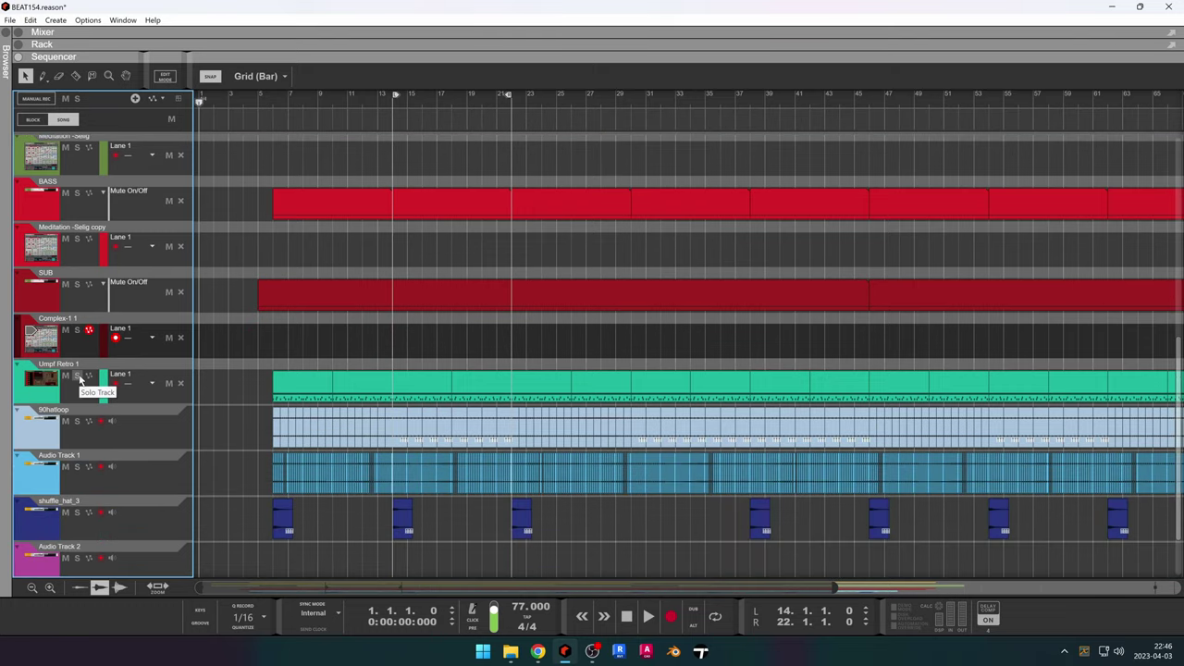
drag(298, 54, 455, 548)
scroll(402, 475, down, 5)
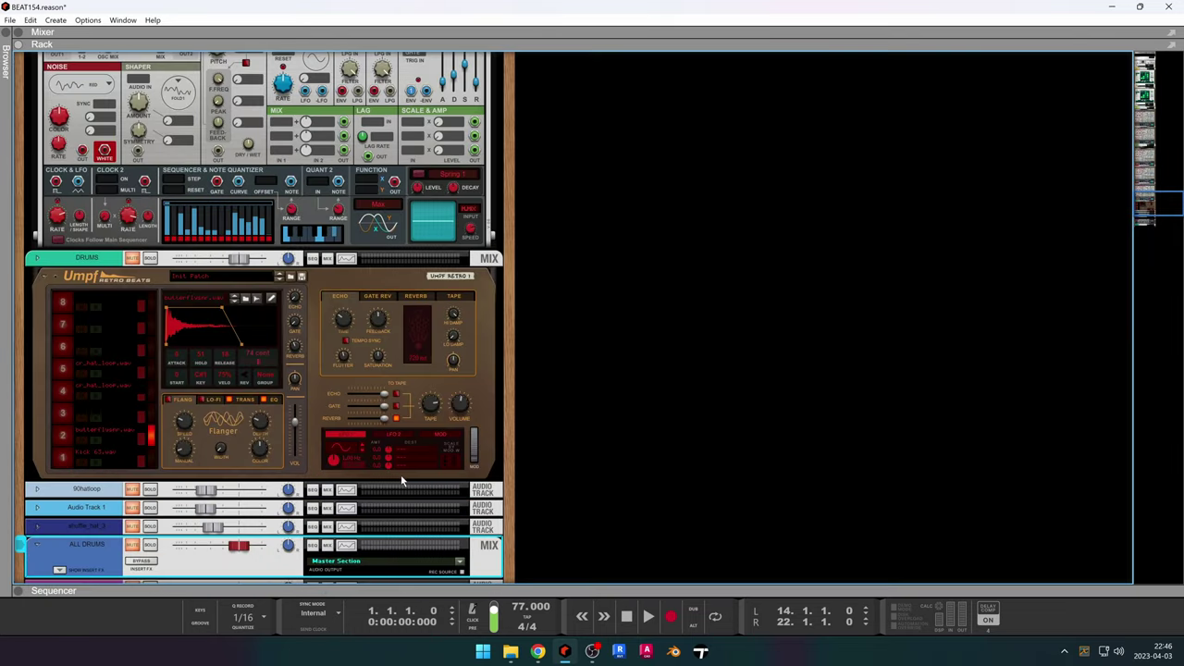
scroll(275, 440, up, 5)
scroll(225, 473, down, 2)
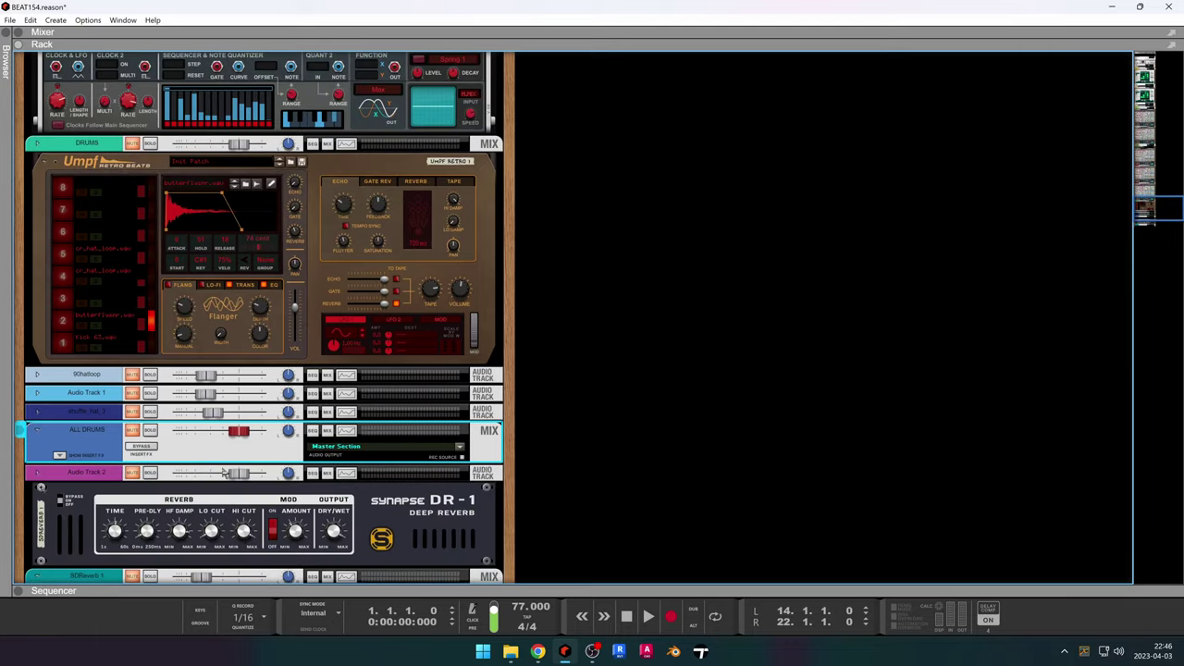
click(150, 430)
Turn off the SUB channel's solo in the rack and play the arrangement from bar 6 in the sequencer.
scroll(193, 432, up, 12)
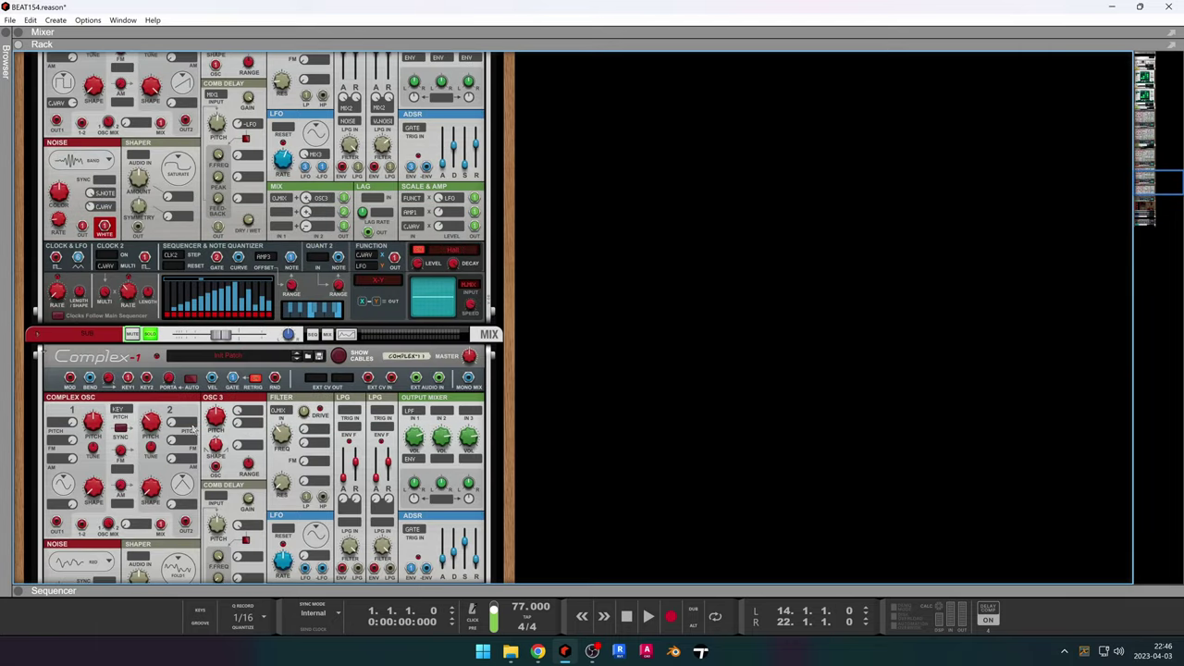
click(151, 334)
click(648, 616)
drag(621, 590, 558, 3)
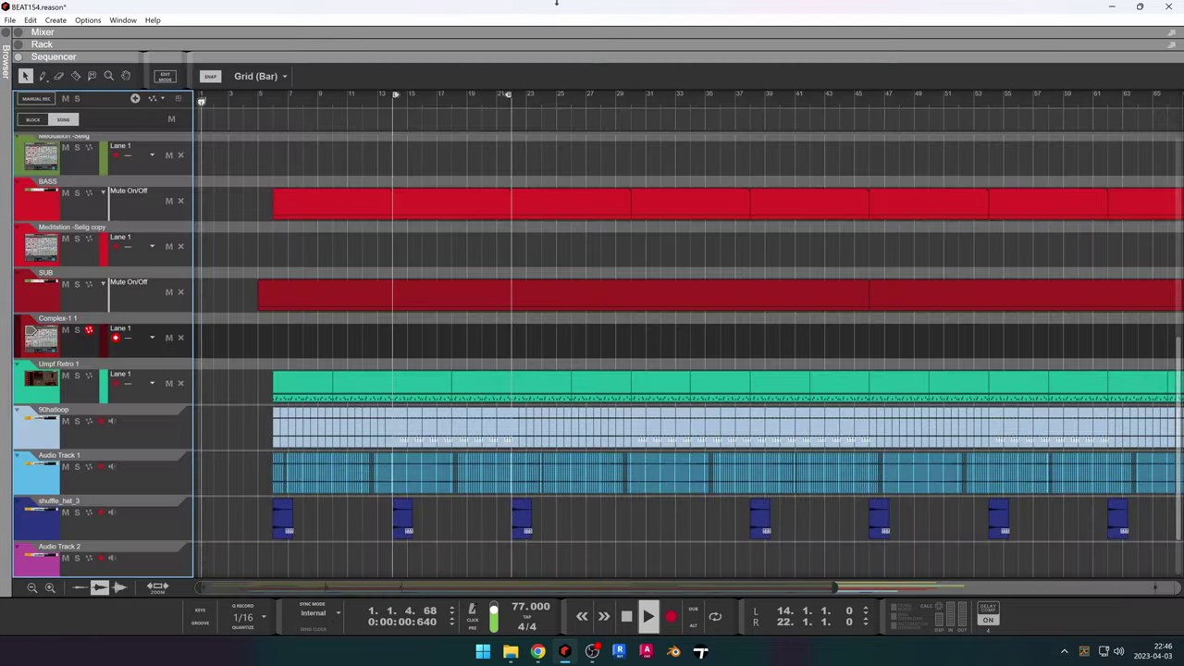
click(277, 102)
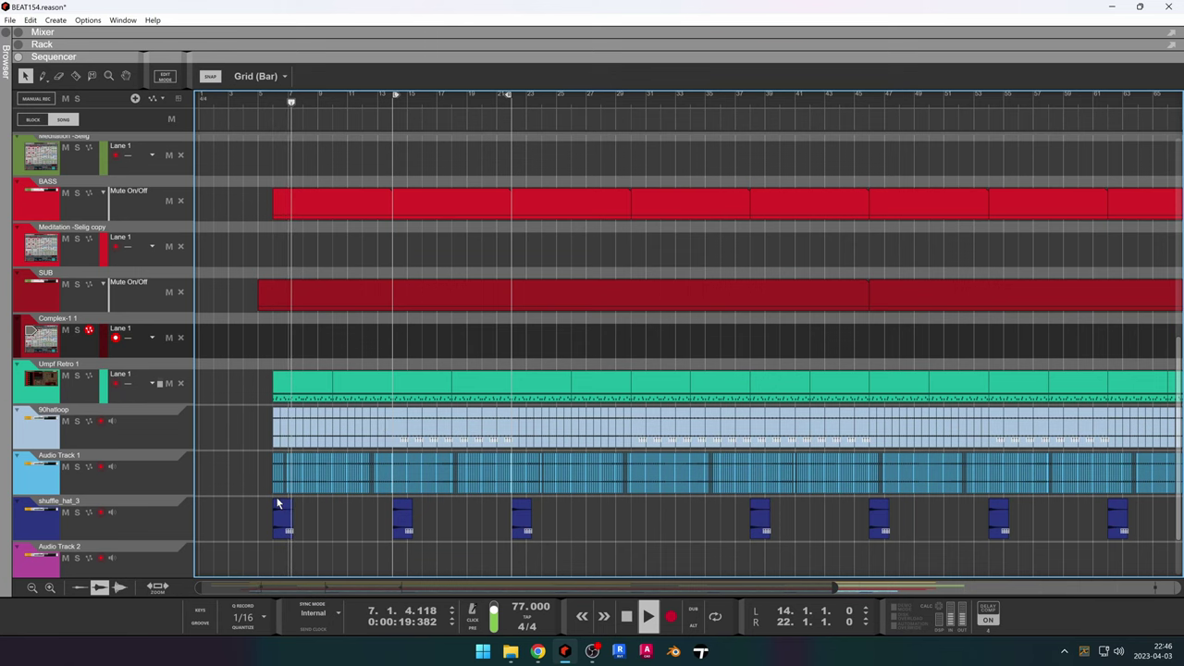
Enlarge the drum tracks during playback, solo Umpf Retro 1, and switch the solo to 90hatloop.
scroll(275, 501, up, 2)
scroll(275, 500, up, 1)
scroll(262, 432, down, 3)
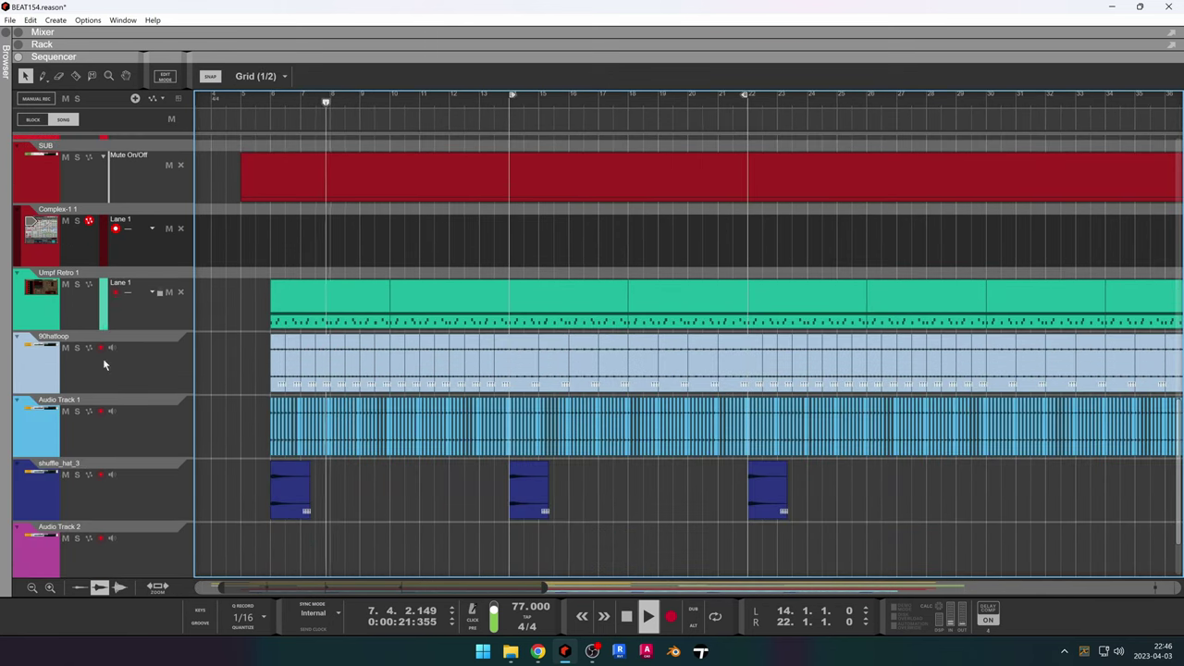
click(78, 285)
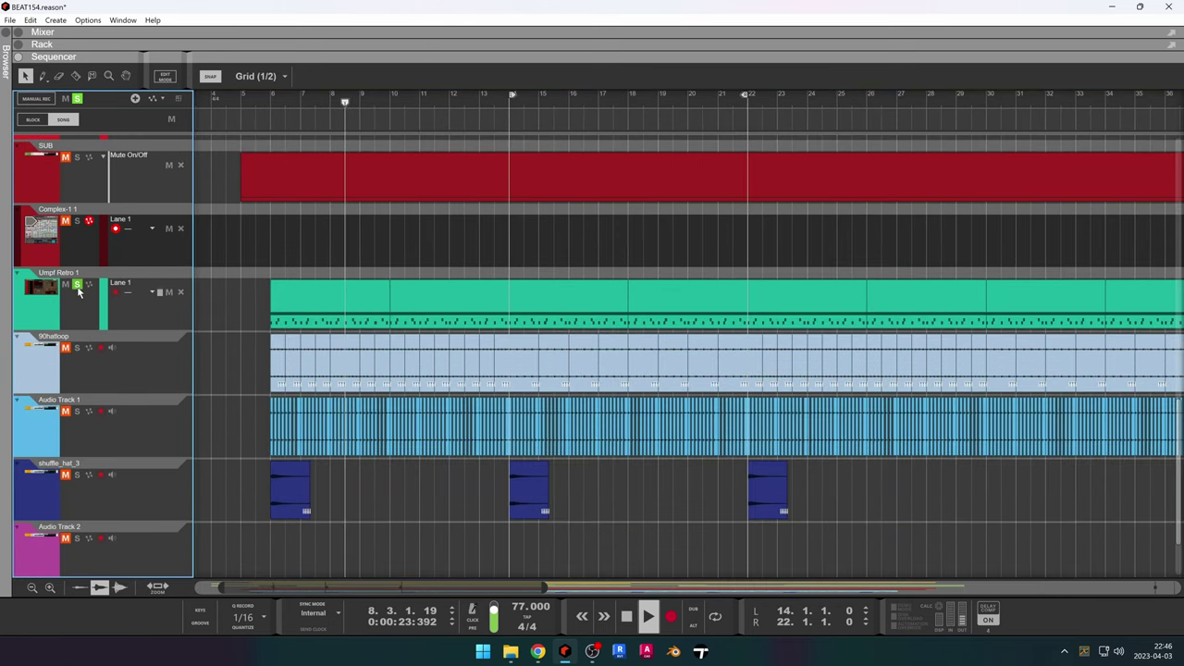
click(77, 348)
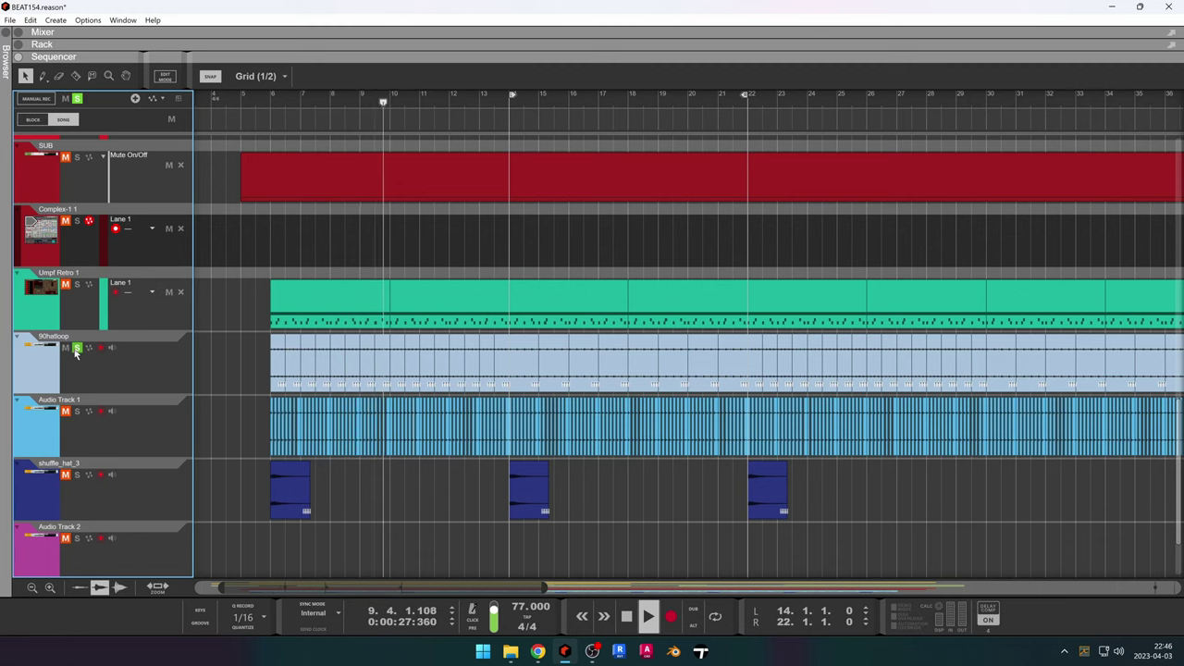
Solo Audio Track 1 and shuffle_hat_3 in turn during playback, clear the solo and stop playback.
click(77, 411)
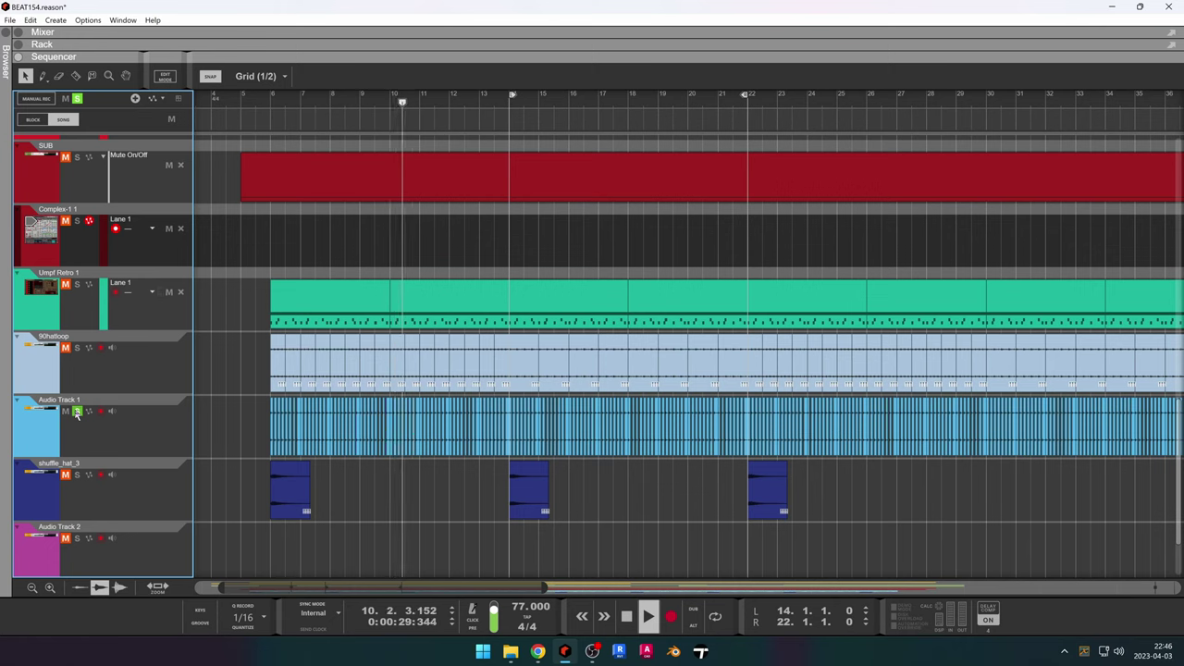
click(77, 411)
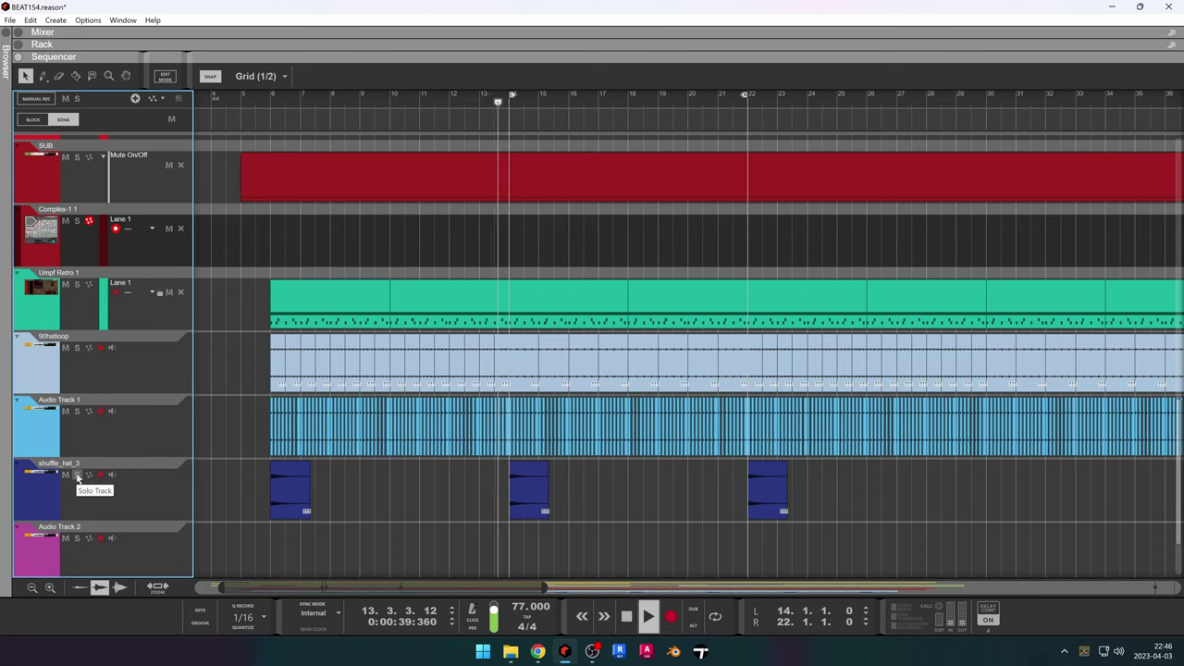
click(78, 474)
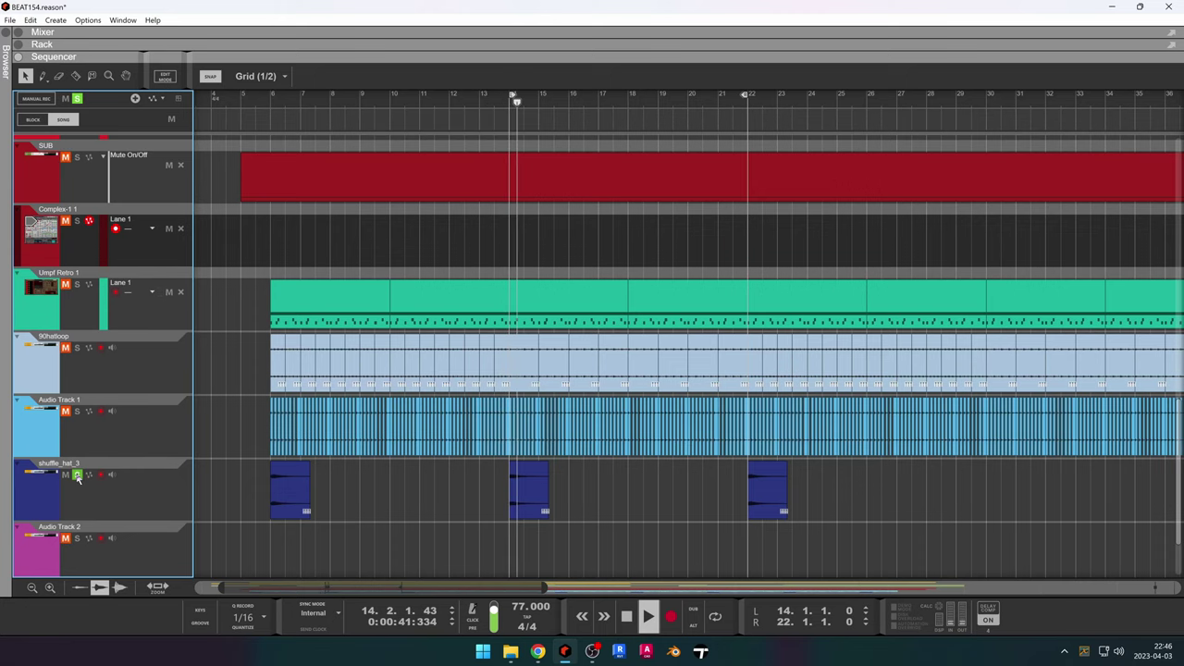
click(78, 475)
scroll(303, 389, down, 2)
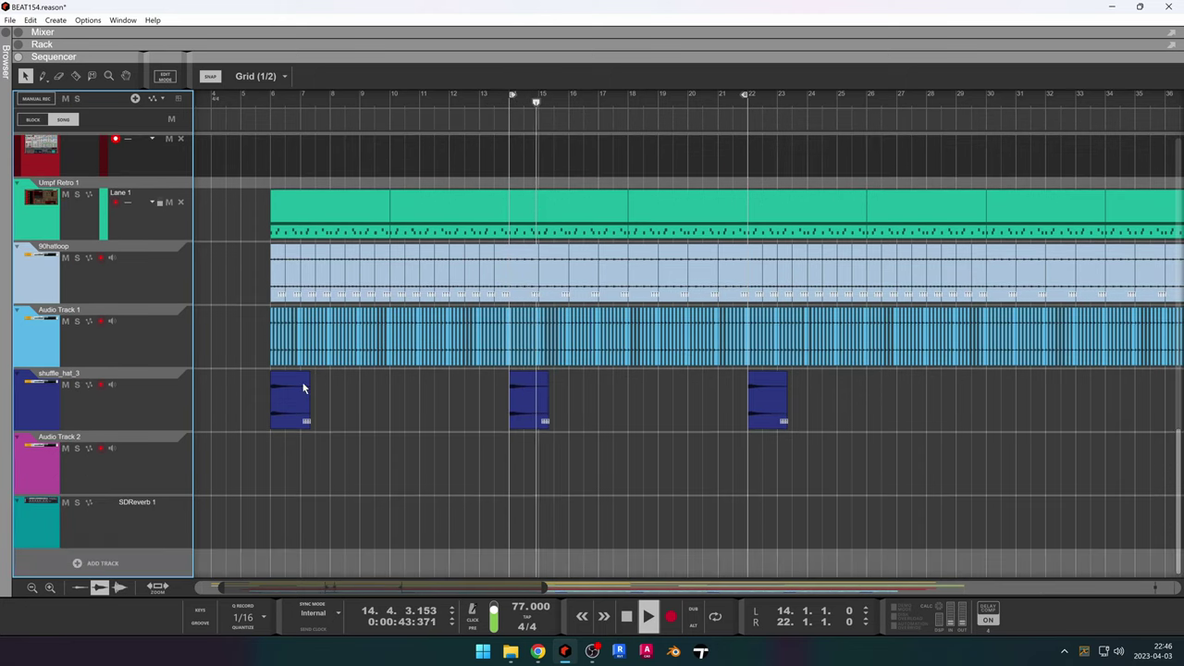
key(space)
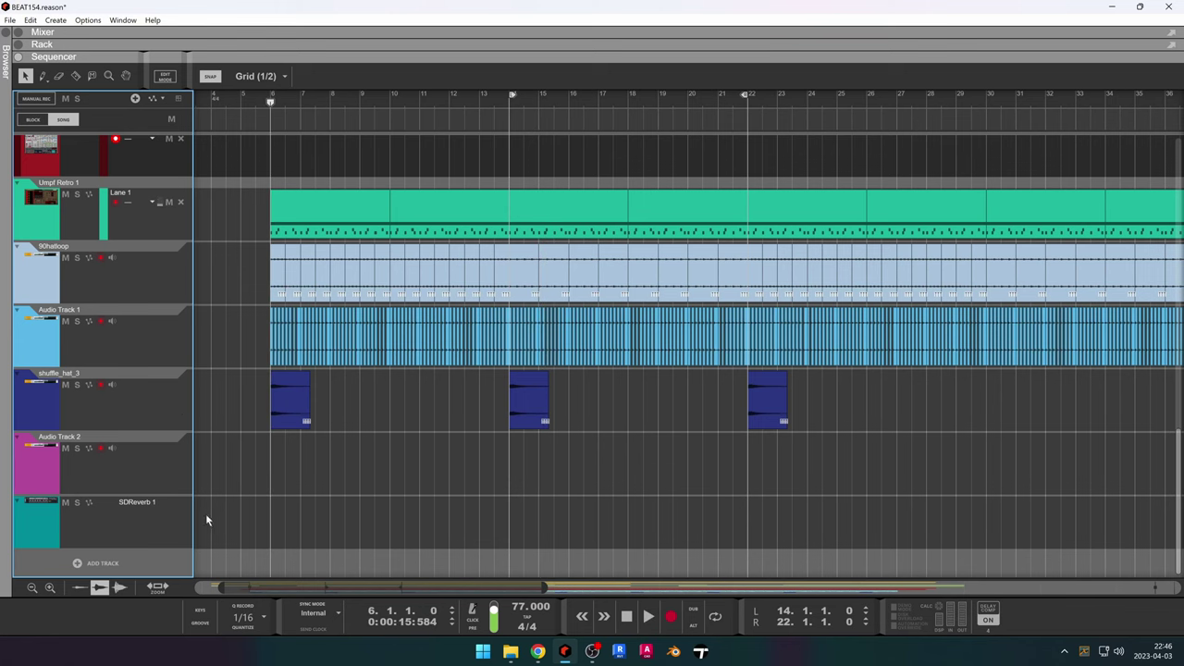
Toggle the solo of ALL DRUMS in the full-size rack and solo the SDReverb 1 channel.
scroll(342, 580, left, 3)
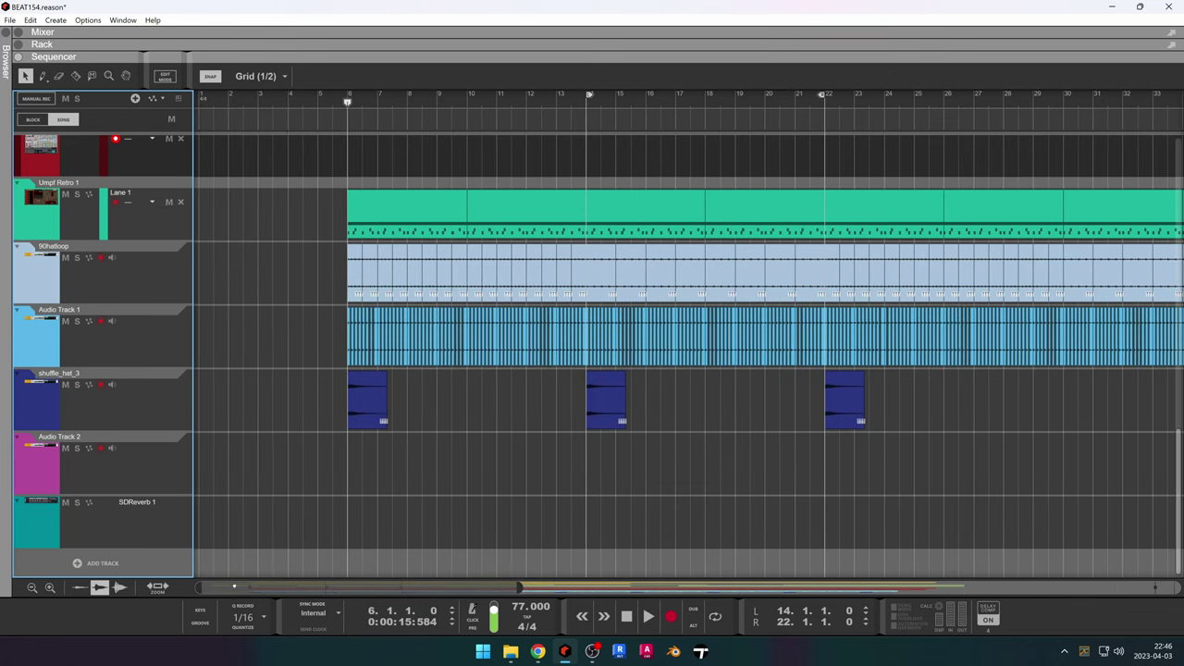
click(76, 502)
click(76, 502)
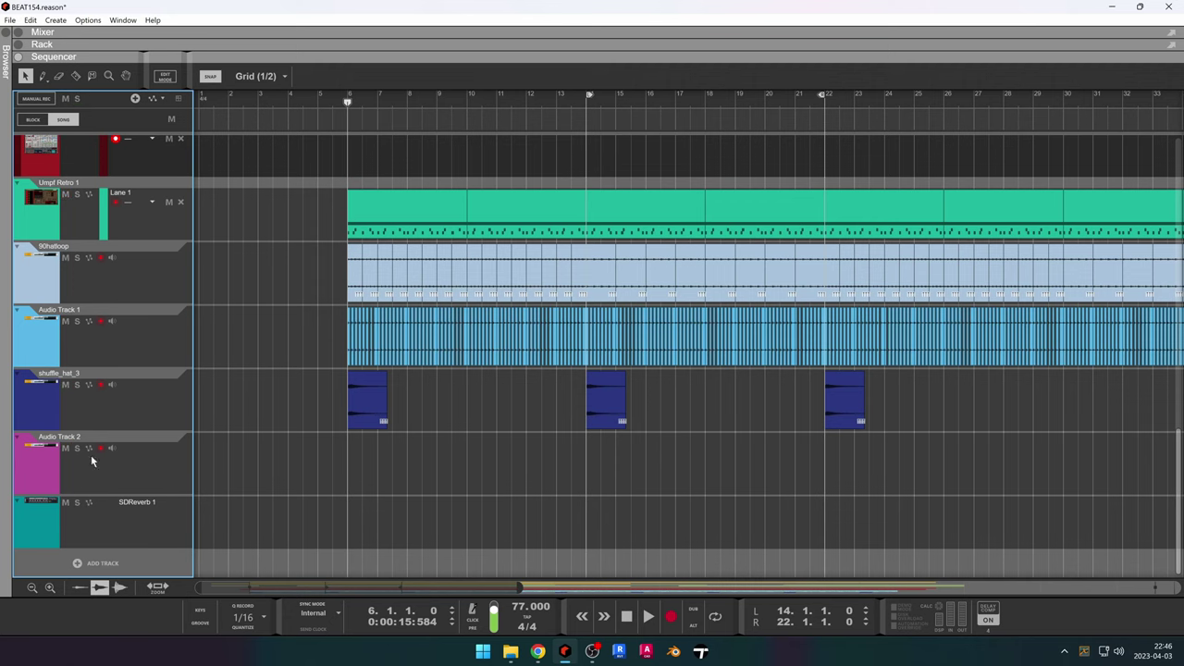
drag(436, 56, 439, 648)
scroll(300, 437, down, 8)
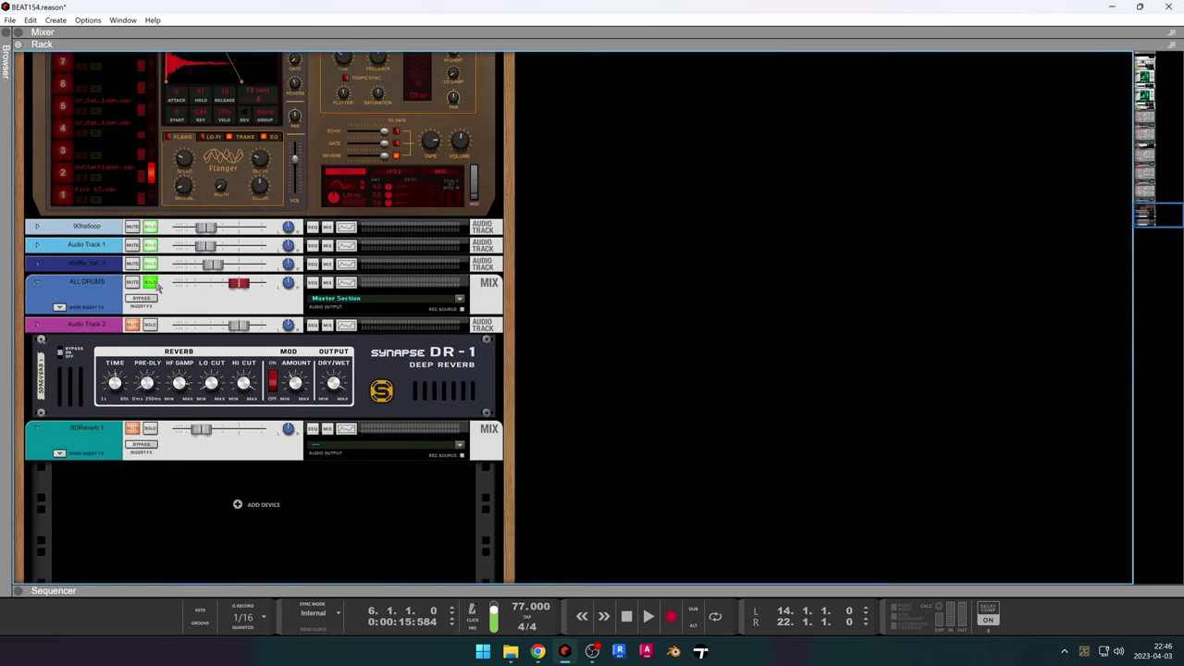
click(155, 283)
click(150, 429)
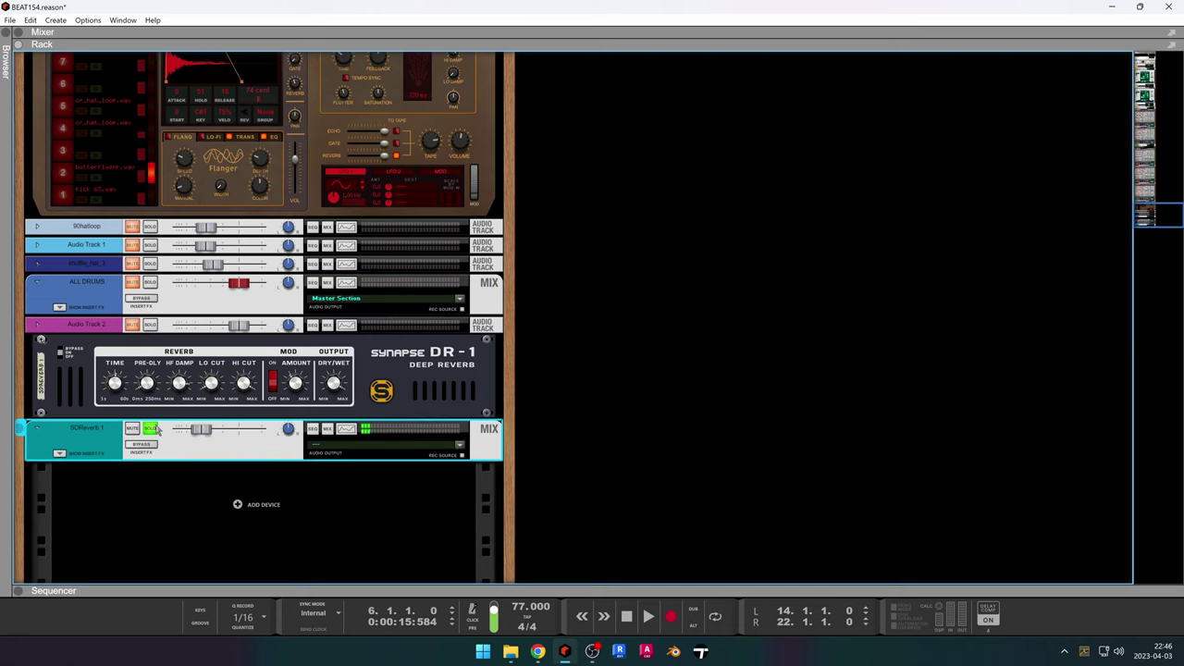
Play the arrangement from bar 6 with SDReverb 1 soloed, show the rack above the sequencer, and stop playback.
click(372, 590)
click(77, 501)
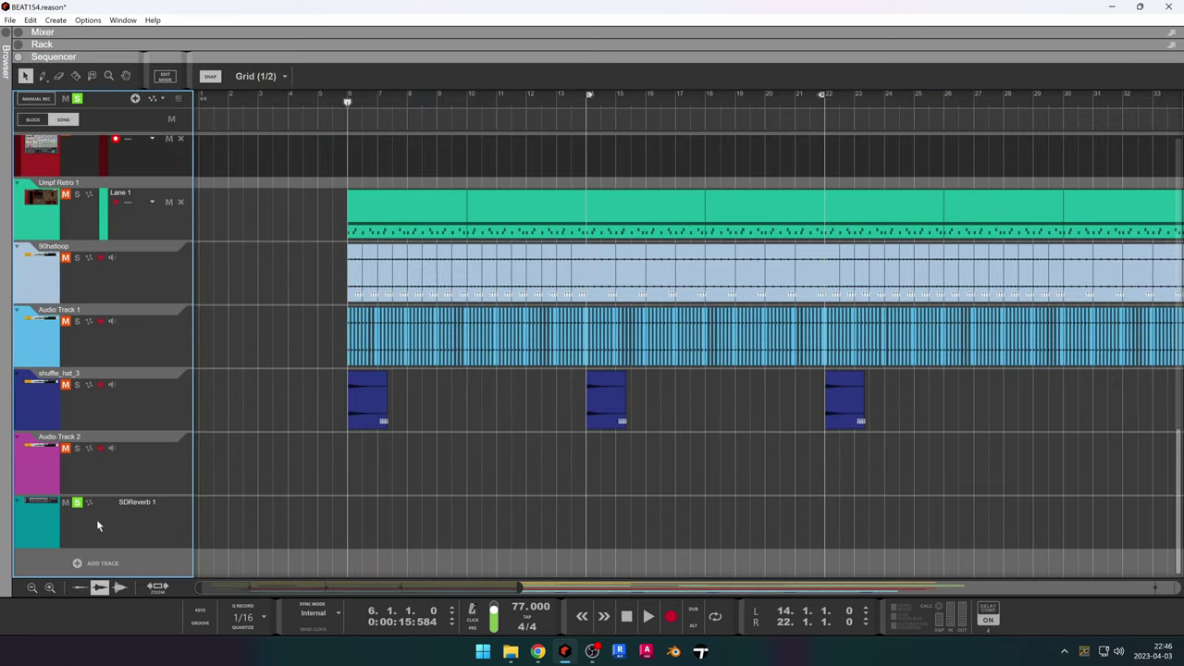
key(space)
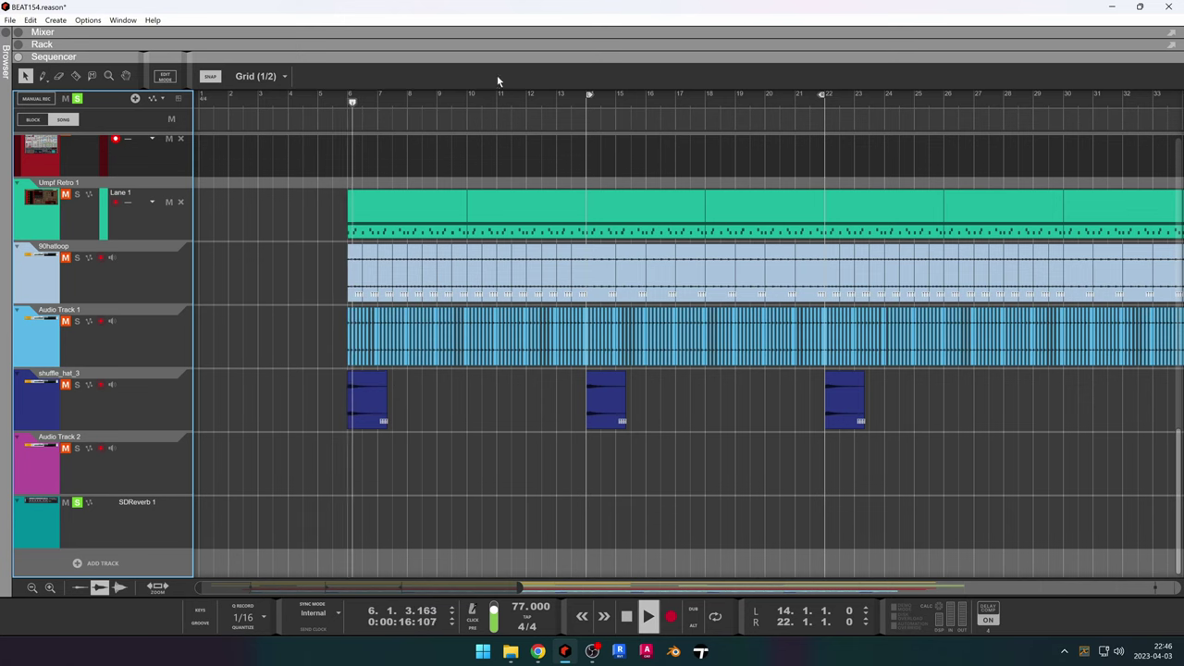
click(489, 44)
drag(479, 601, 435, 264)
key(space)
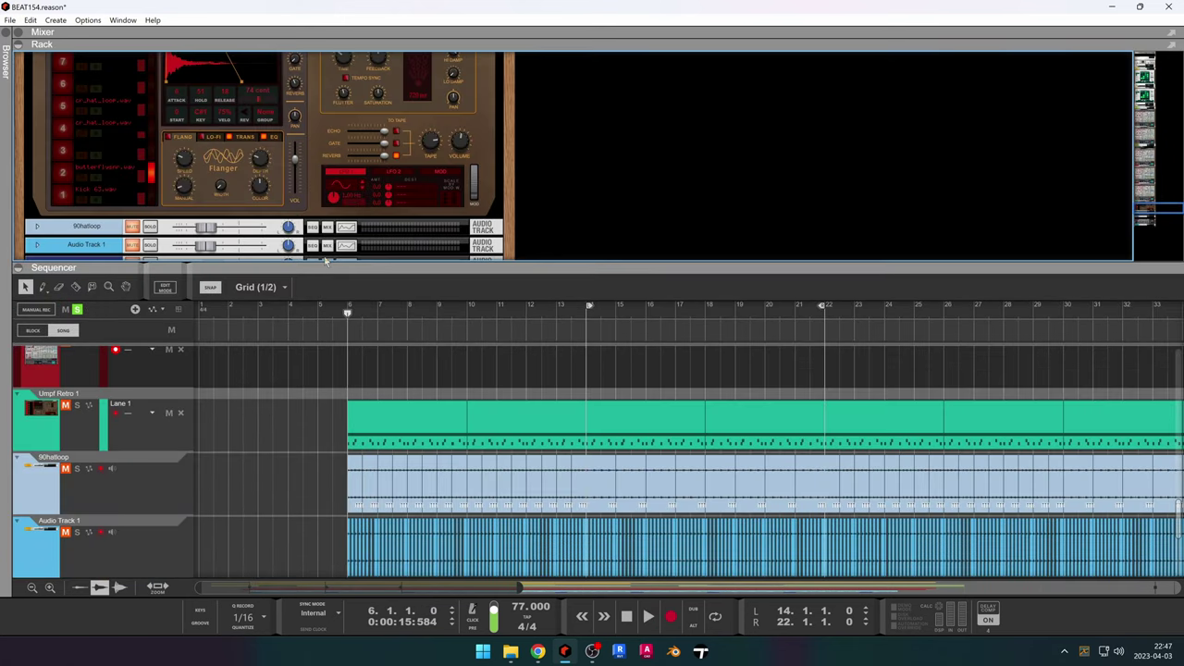
Toggle the SDReverb 1 solo in the full-size rack, play briefly, turn the solo off, and return to the song start.
drag(323, 263, 374, 657)
click(152, 430)
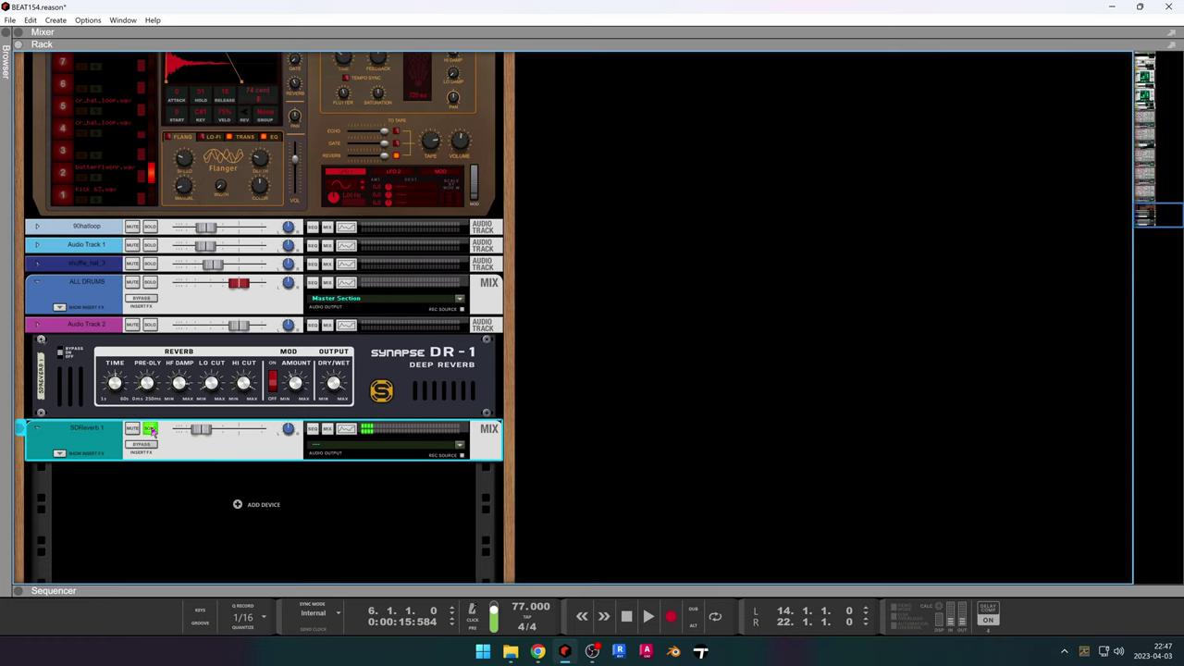
click(151, 431)
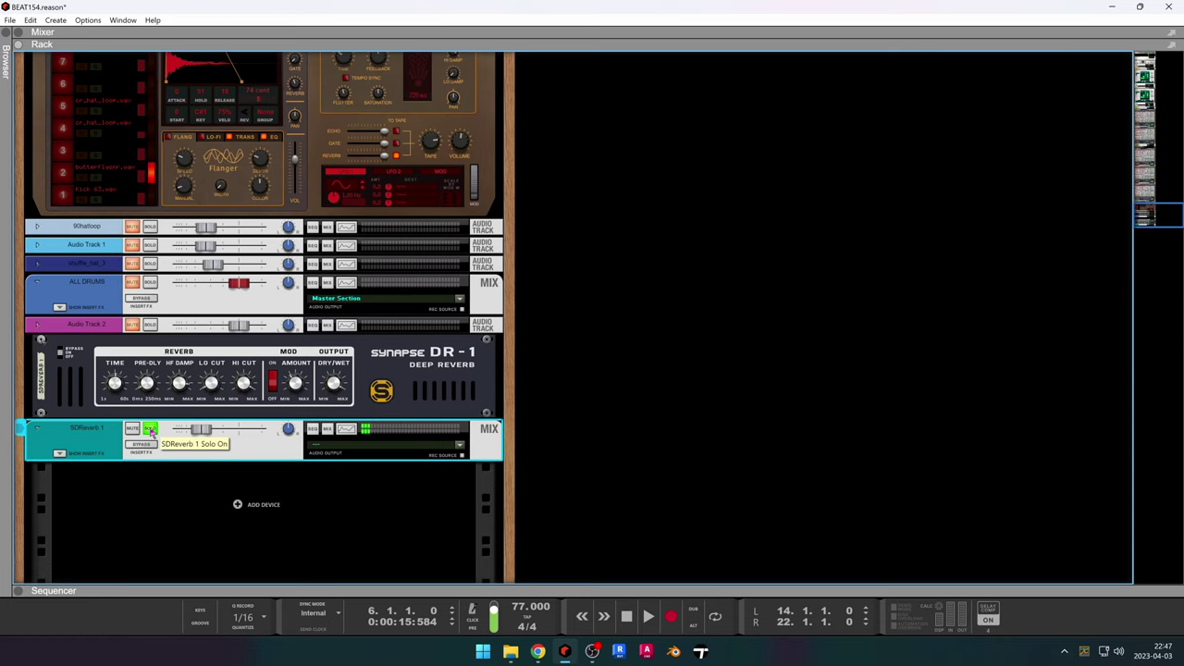
drag(356, 590, 518, 655)
key(space)
key(space)
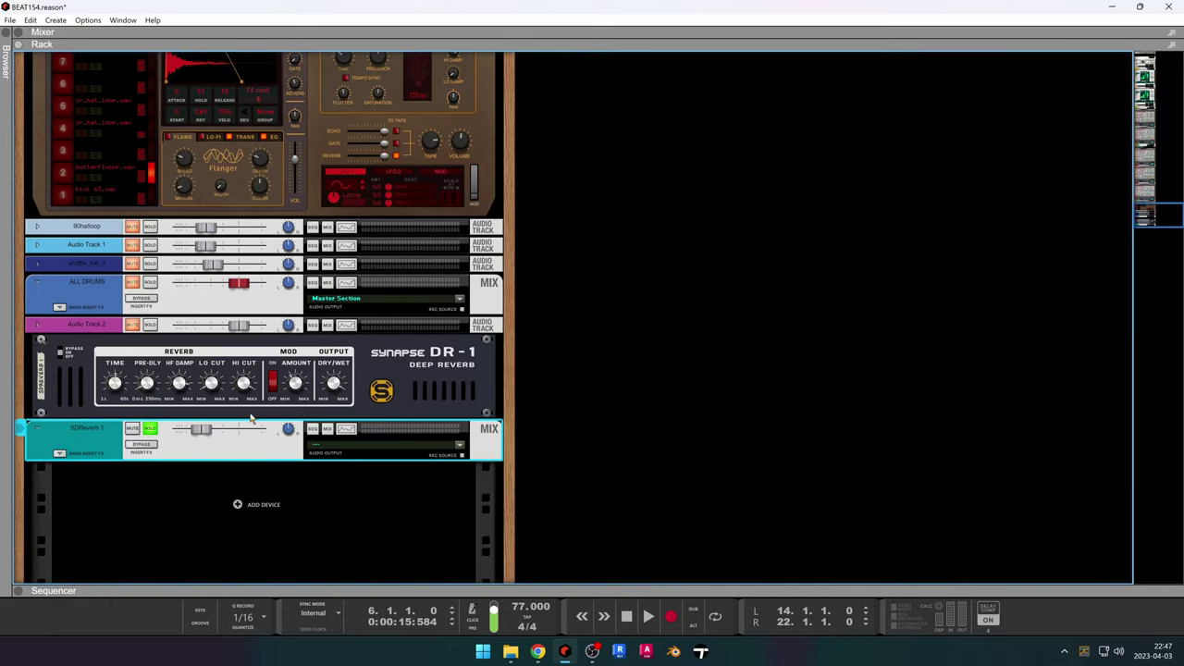
click(148, 430)
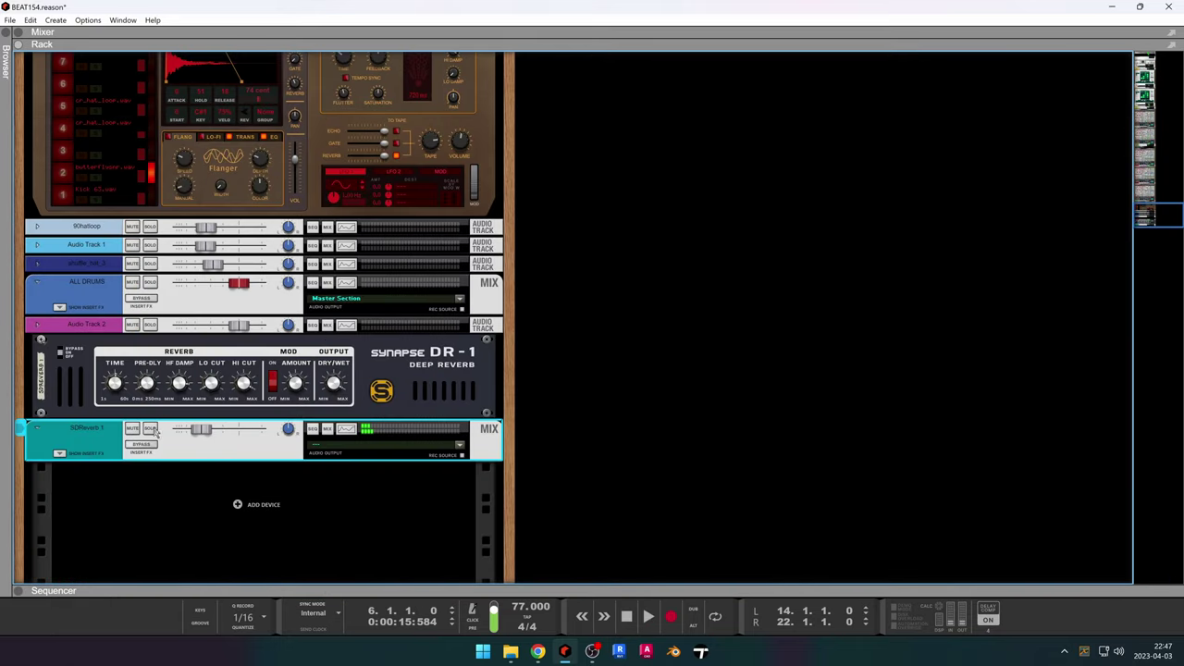
click(627, 616)
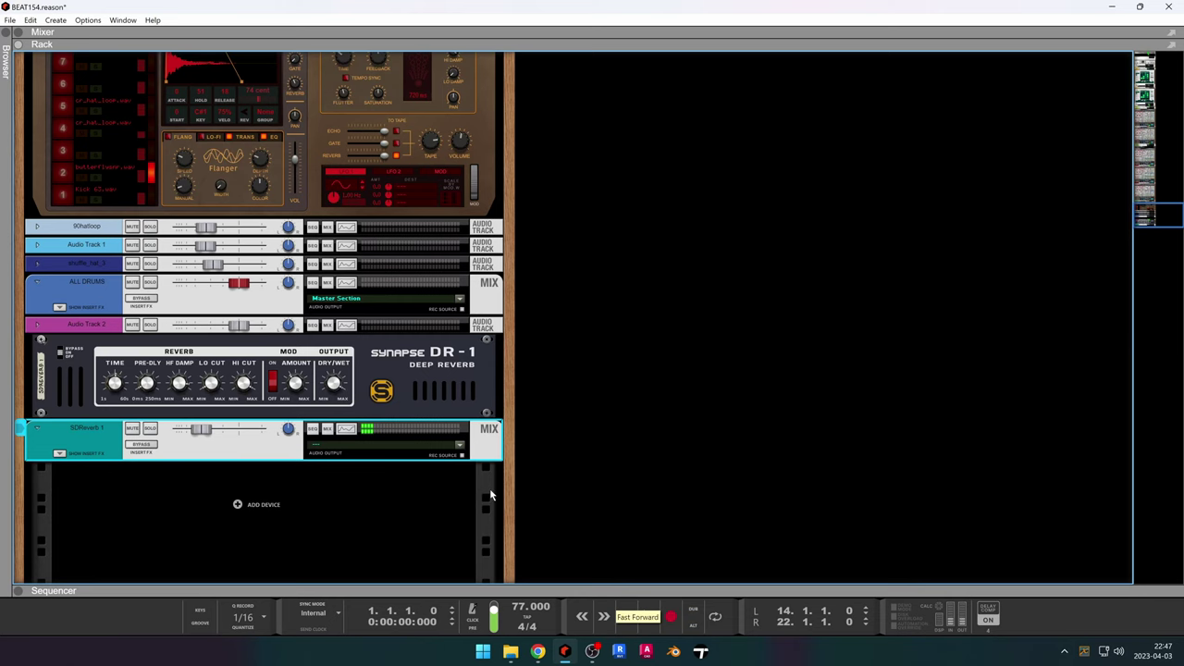
Clear all solos in the sequencer and look through the Complex-1 devices in the full-size rack.
drag(500, 586, 623, 149)
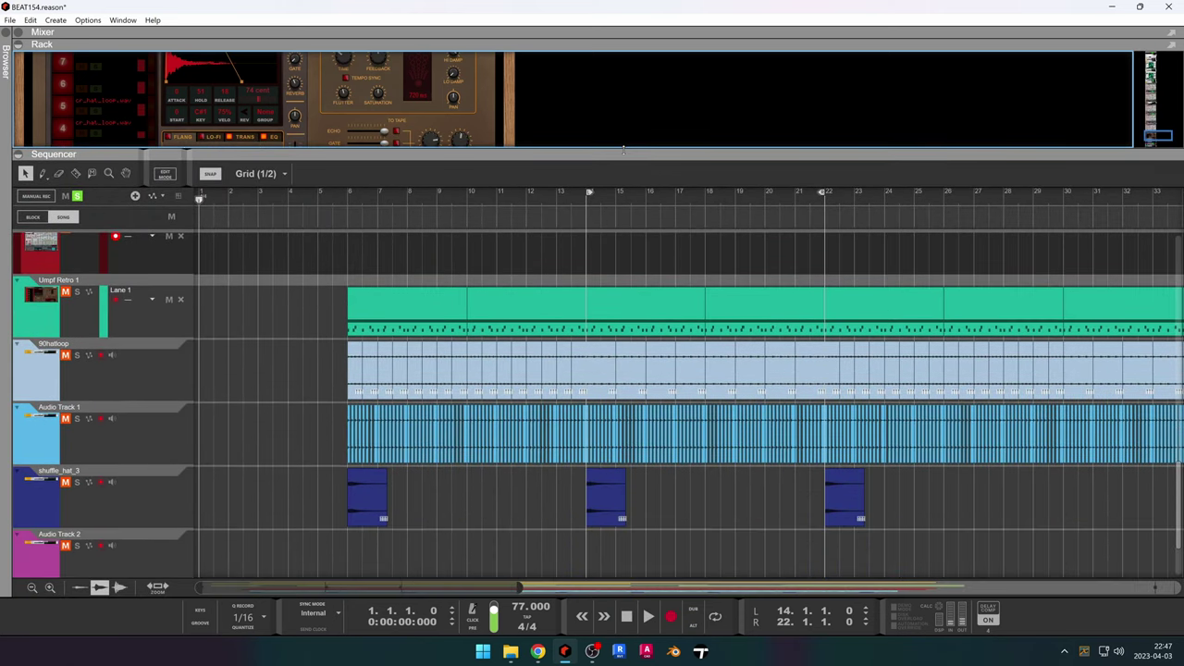
click(79, 198)
drag(306, 156, 372, 655)
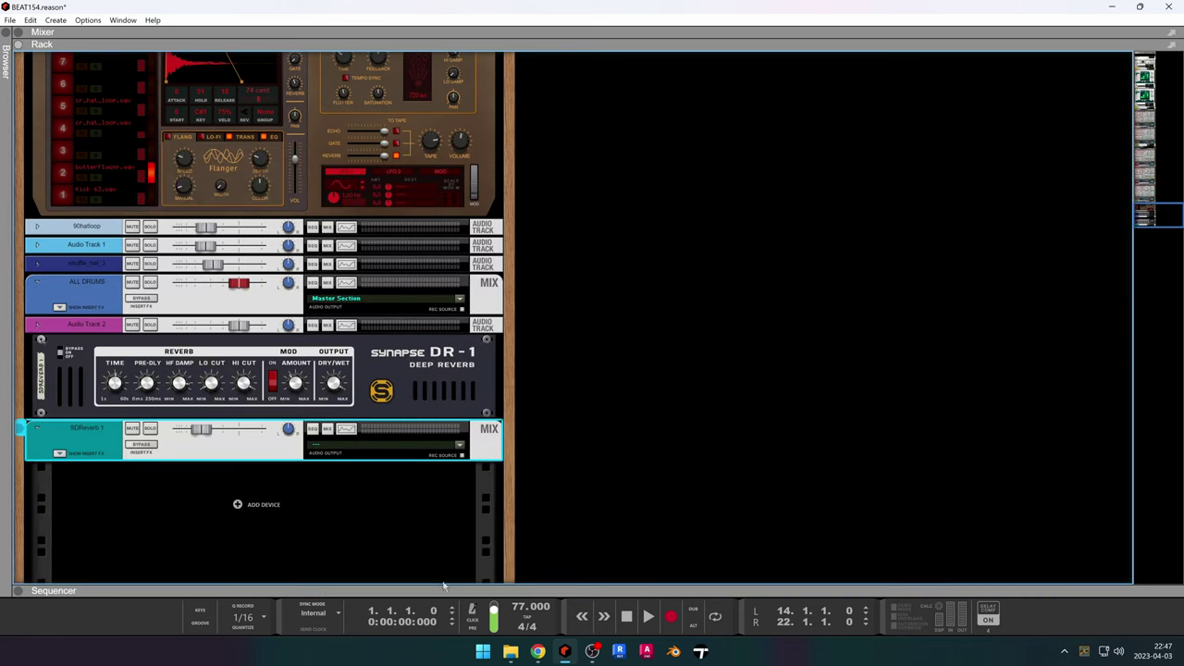
scroll(370, 498, up, 8)
scroll(373, 493, up, 2)
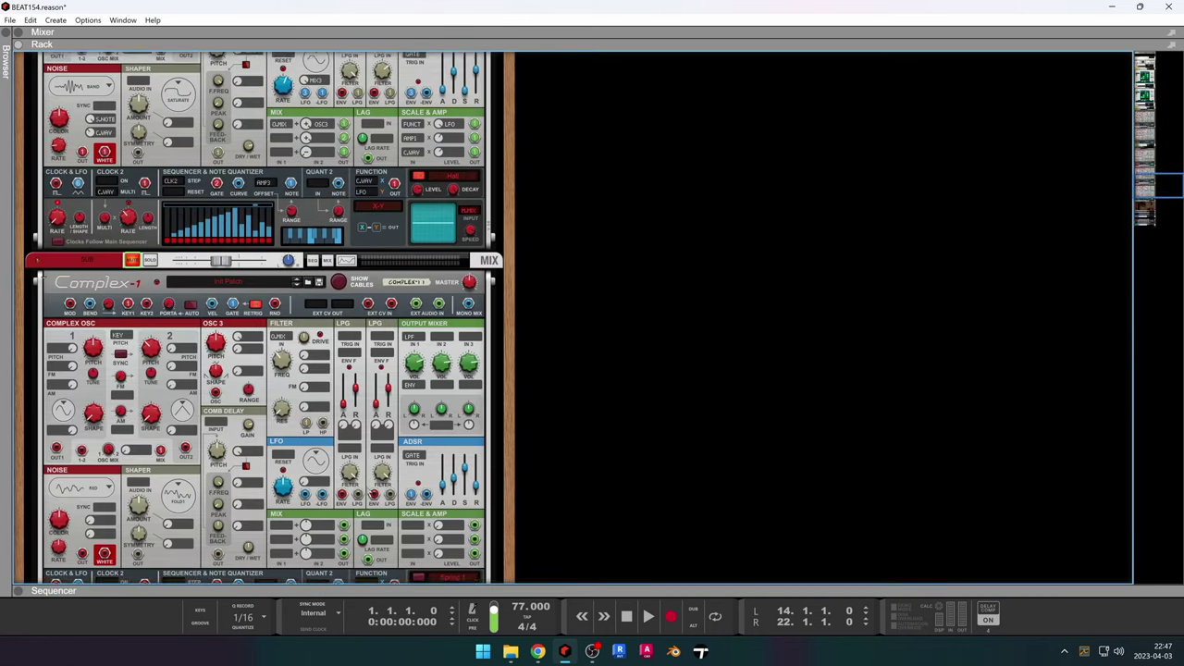
drag(444, 591, 603, 6)
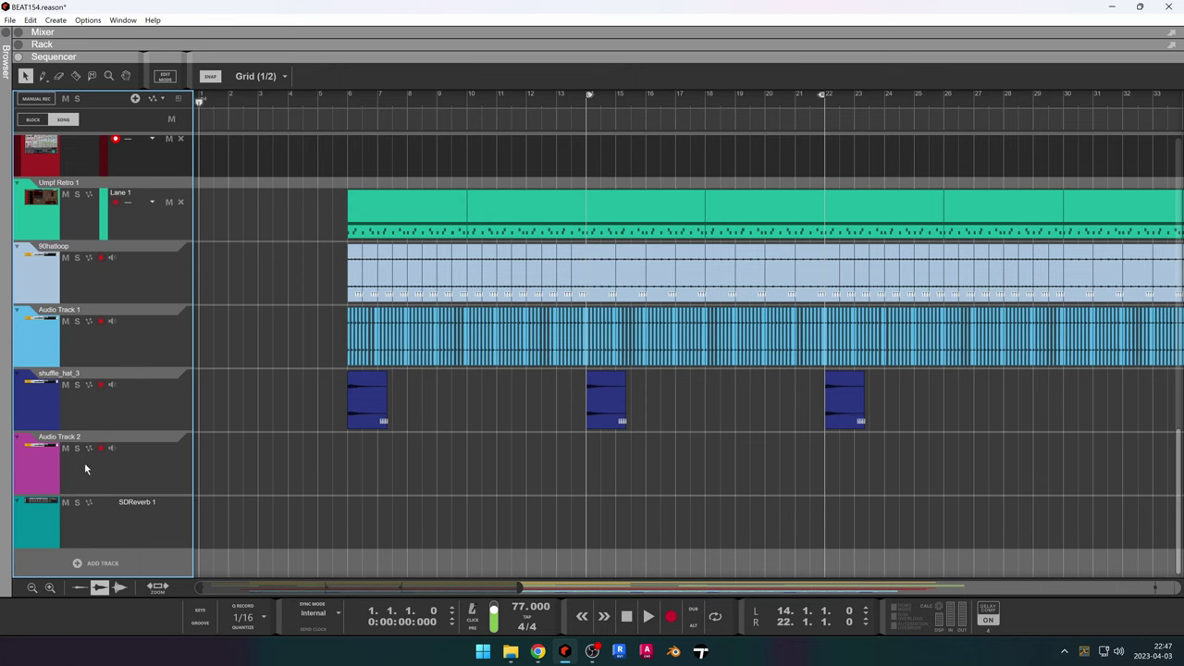
Move Audio Track 2 below SDReverb 1 to the end of the sequencer's track list.
click(39, 471)
drag(20, 479, 21, 583)
scroll(588, 408, down, 5)
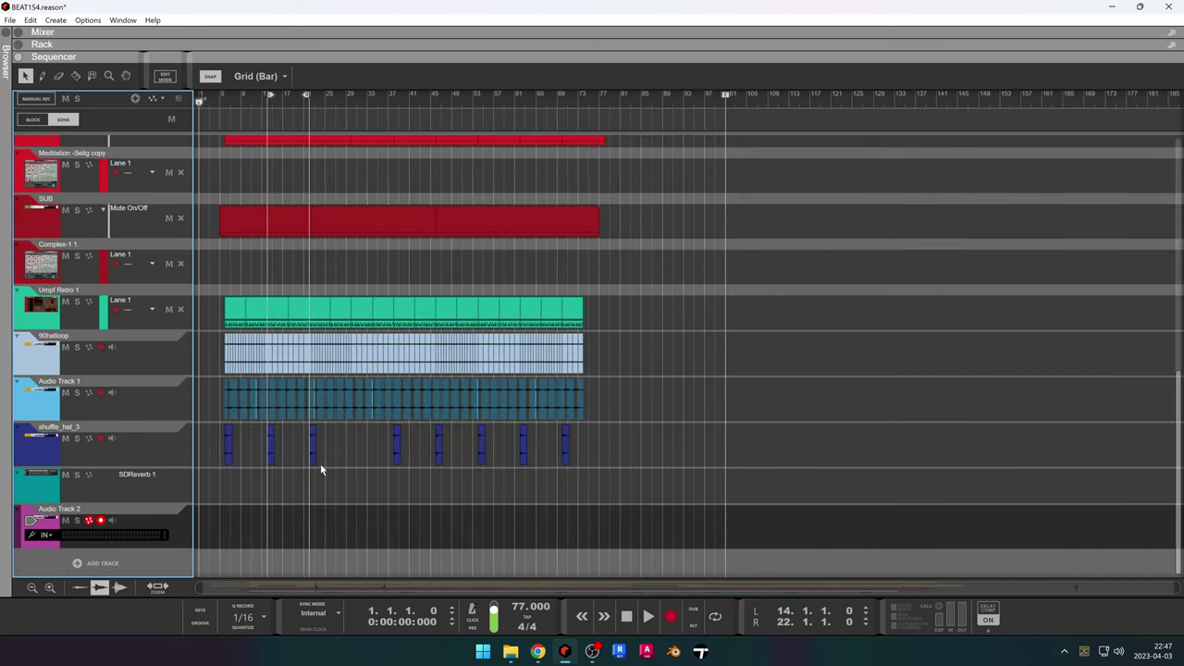
Check the audio input options of Audio Track 2 and shrink the track heights to show the whole arrangement.
click(51, 535)
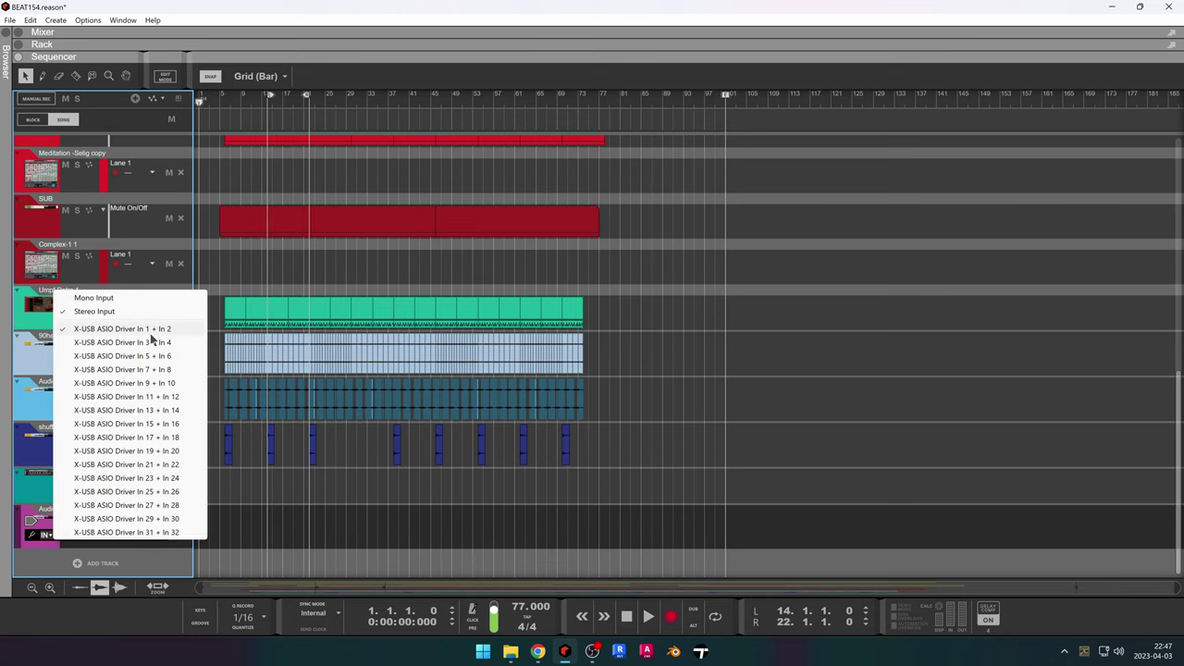
right_click(156, 579)
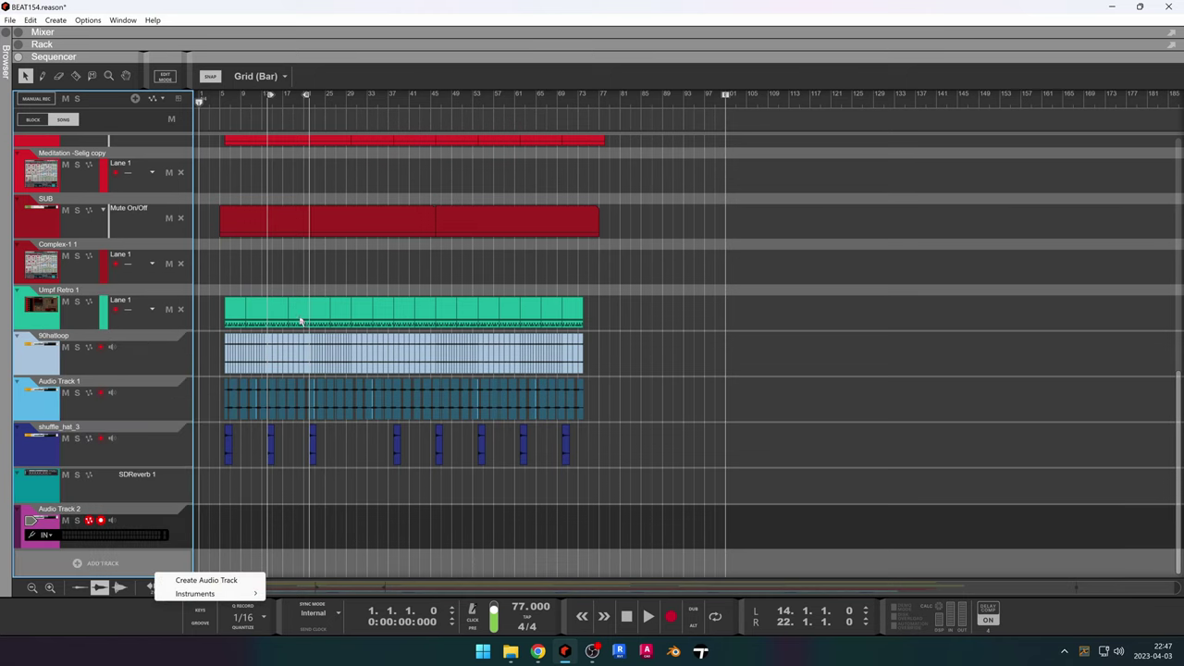
click(199, 105)
scroll(299, 323, up, 8)
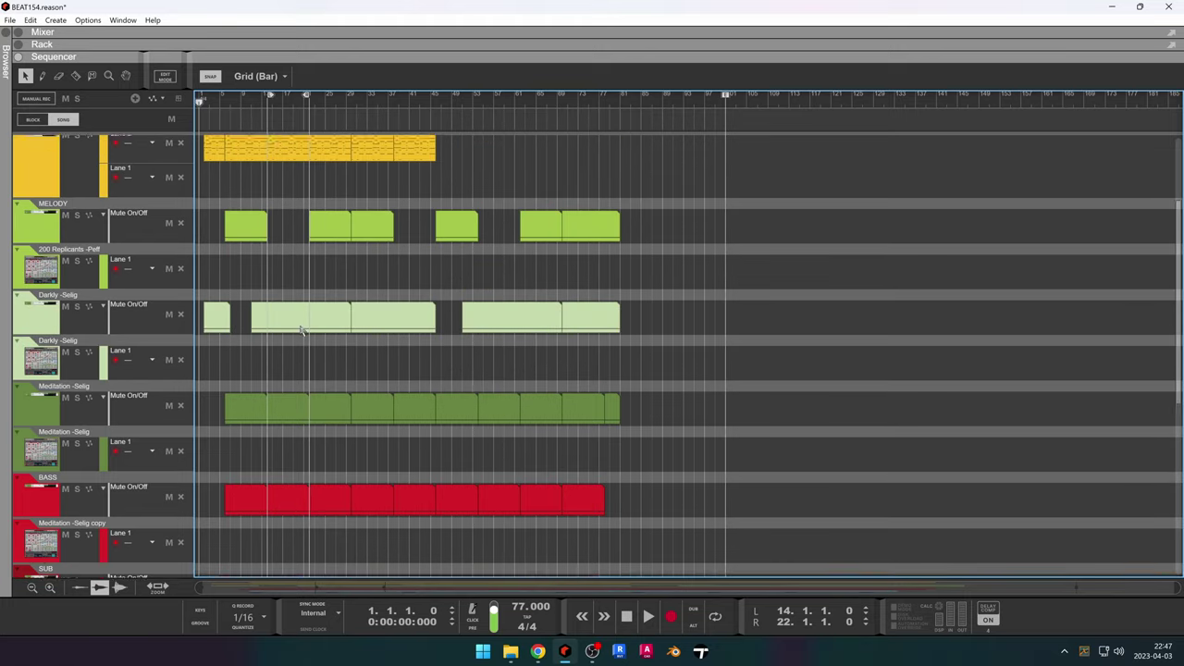
scroll(301, 330, down, 5)
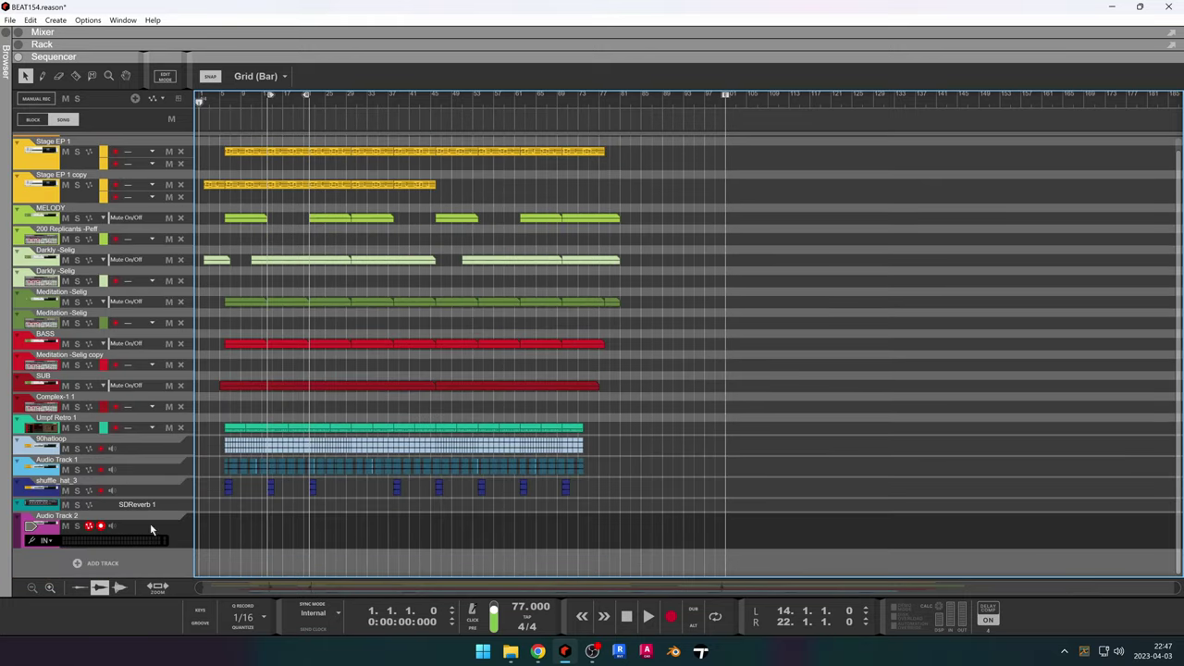
Try recording on Audio Track 2 from the song start and mute the track.
click(671, 617)
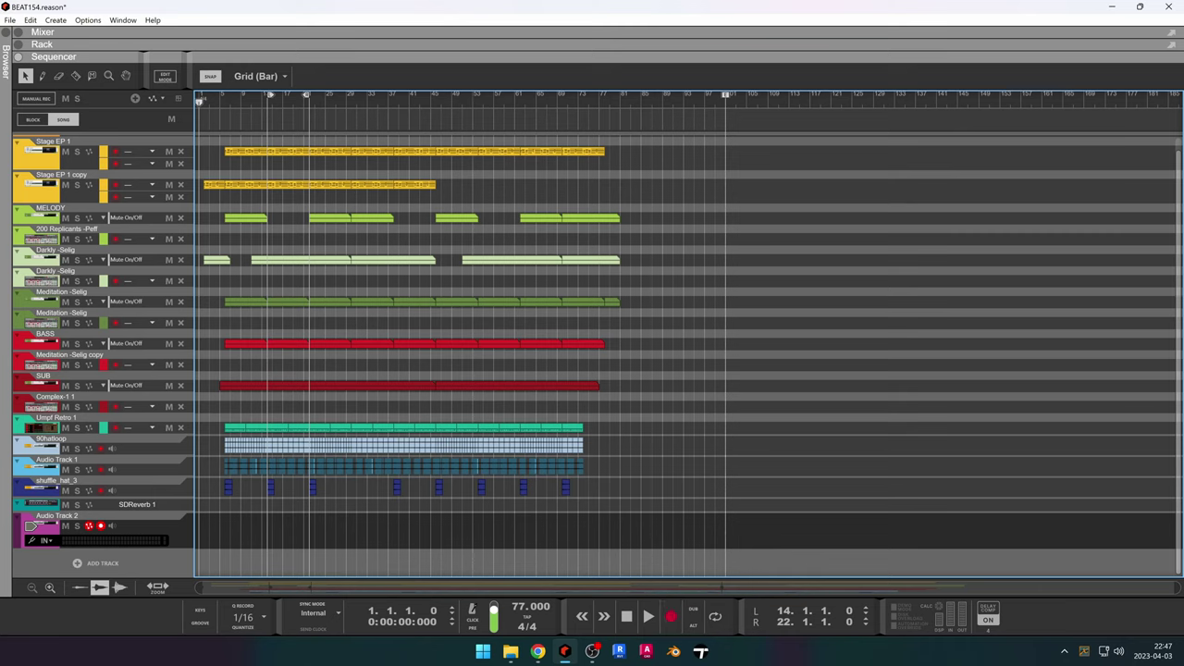
click(66, 526)
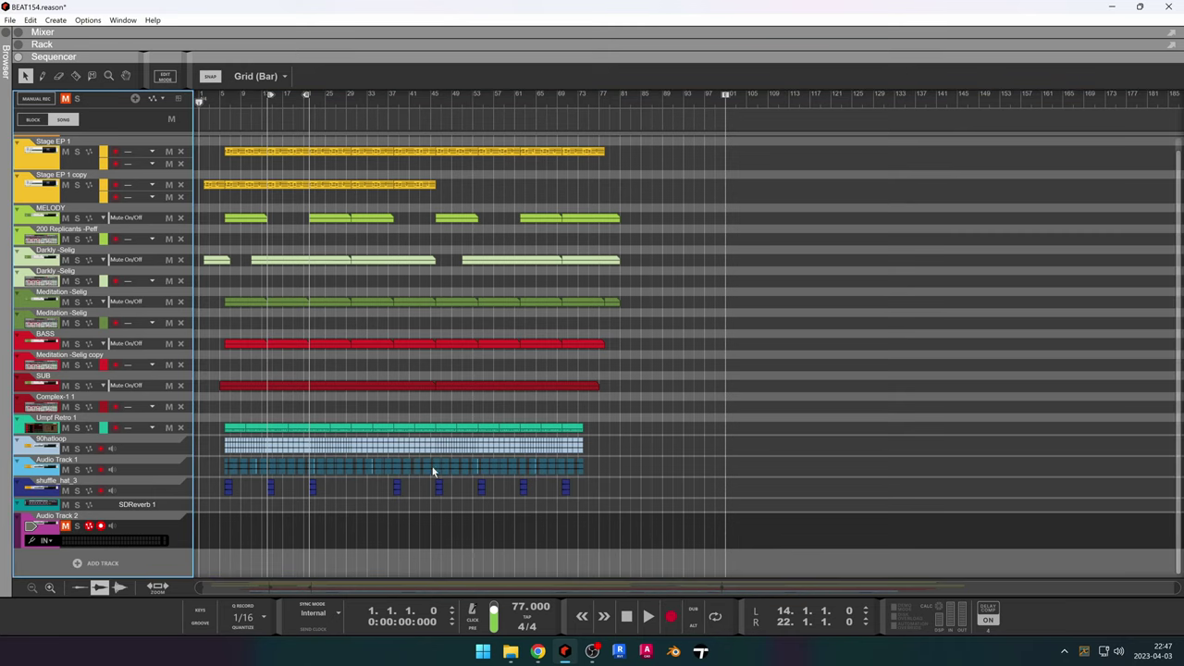
Try to turn off all channel mutes in the mixer, play the arrangement briefly, and return to the full-size sequencer.
drag(348, 62, 435, 4)
click(490, 33)
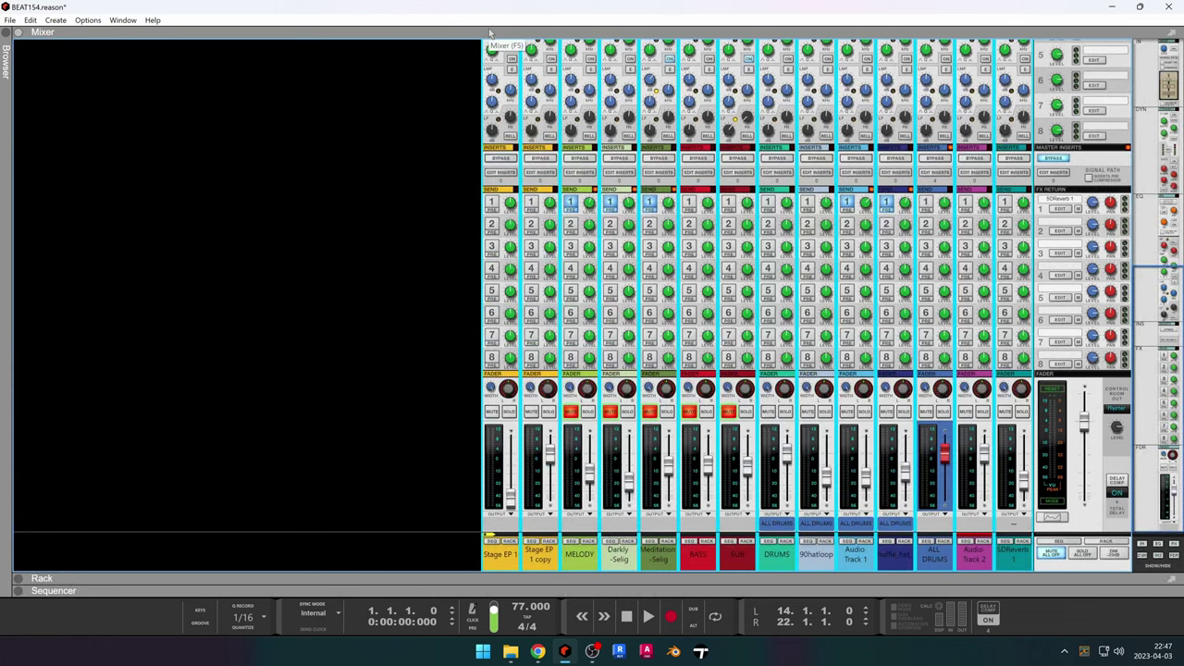
click(1052, 552)
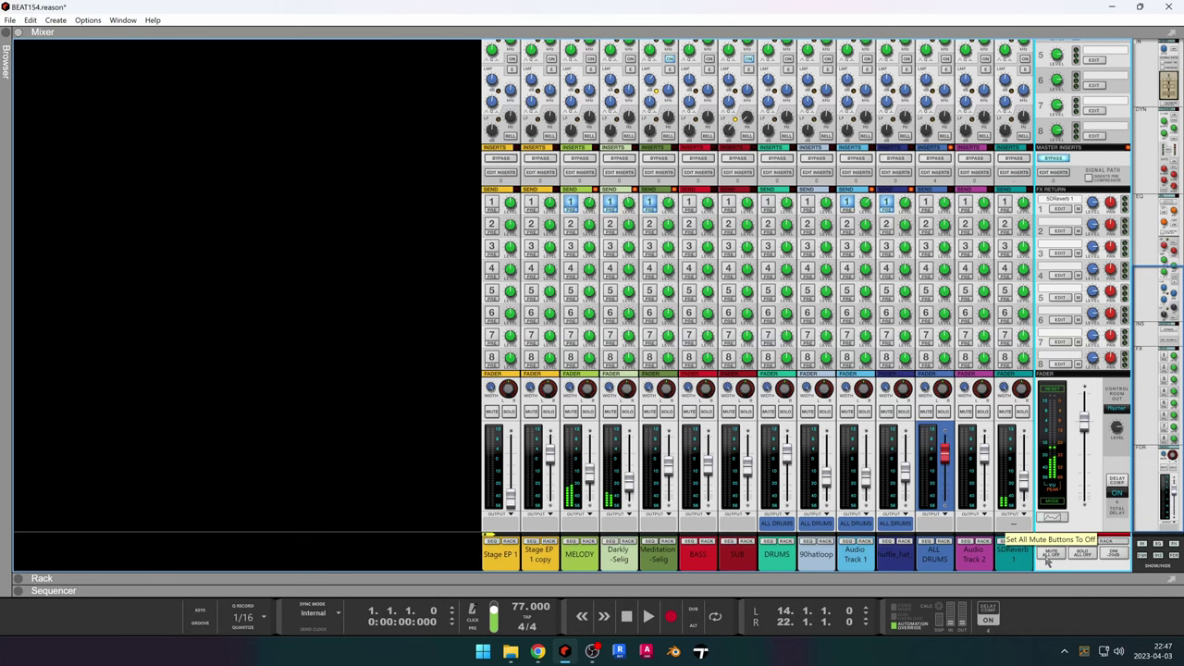
key(space)
key(space)
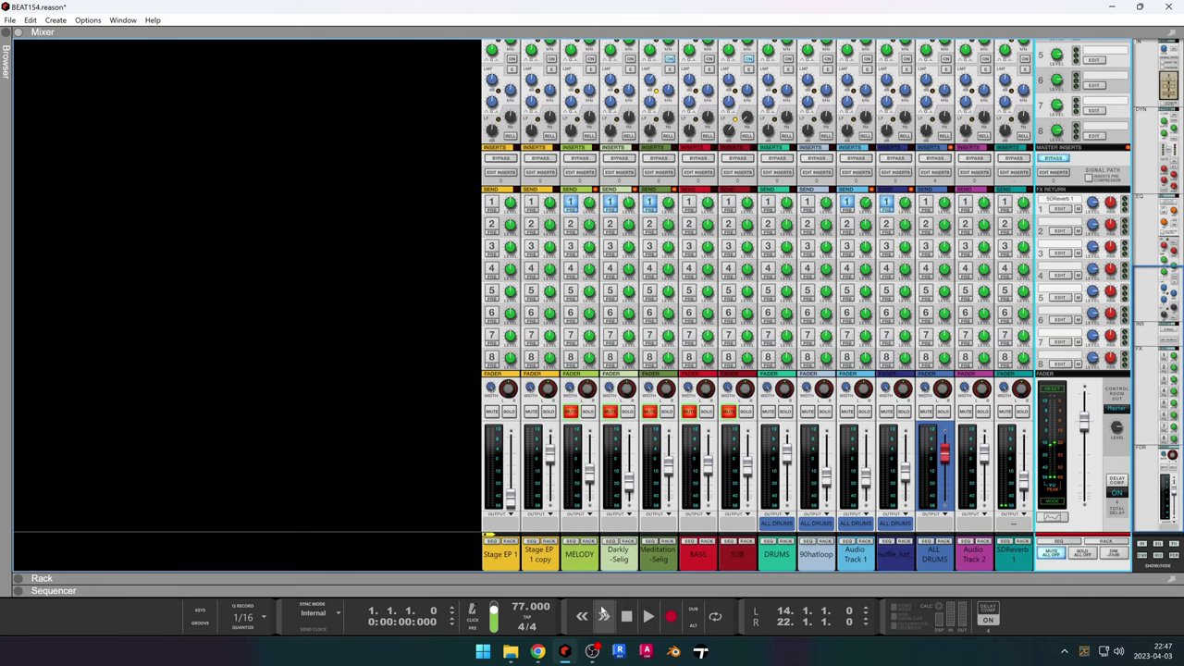
drag(635, 590, 681, 3)
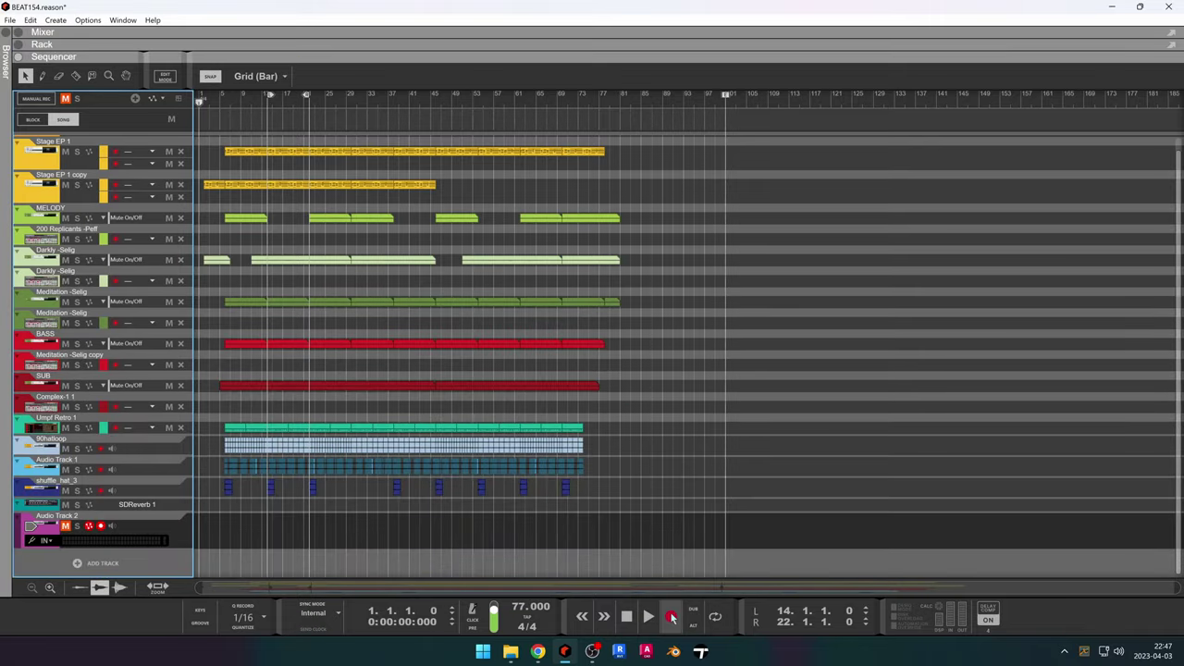
Record an audio clip of about two bars onto the muted Audio Track 2 from bar 1 and stop recording.
click(673, 617)
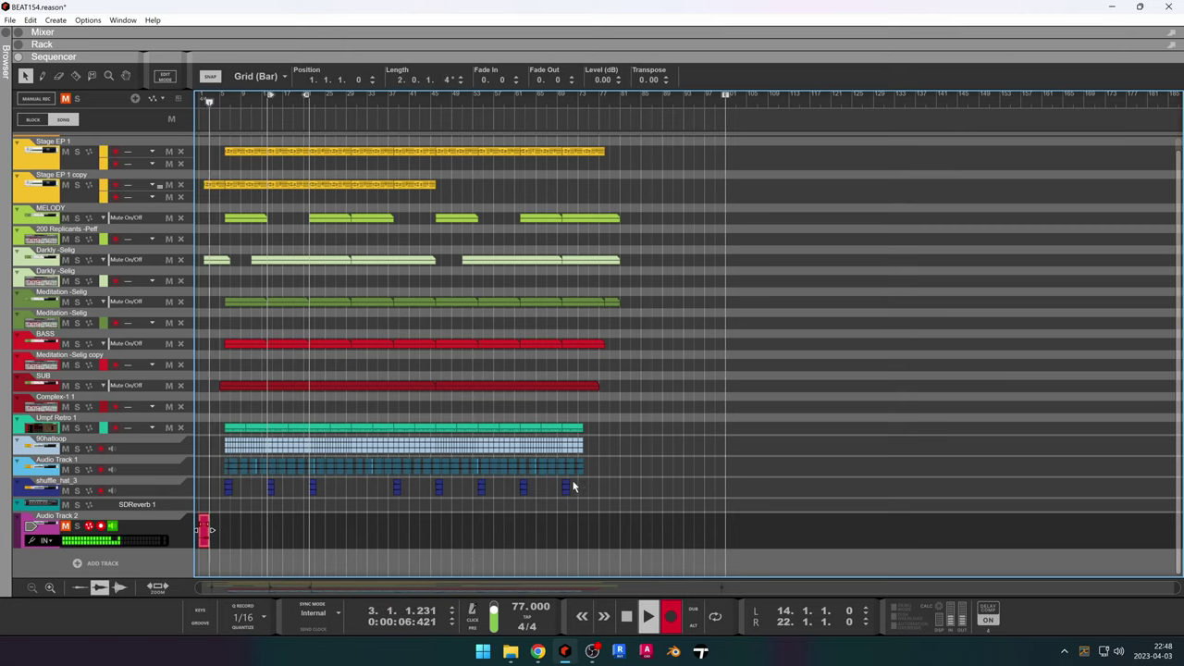
click(626, 617)
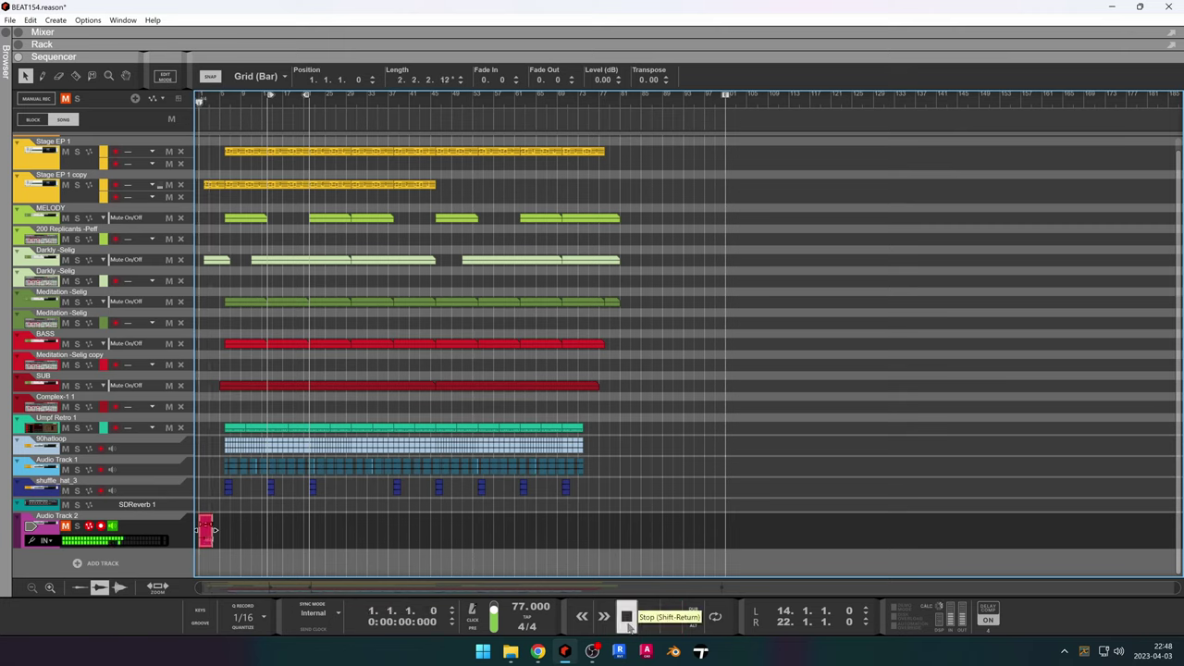
click(628, 618)
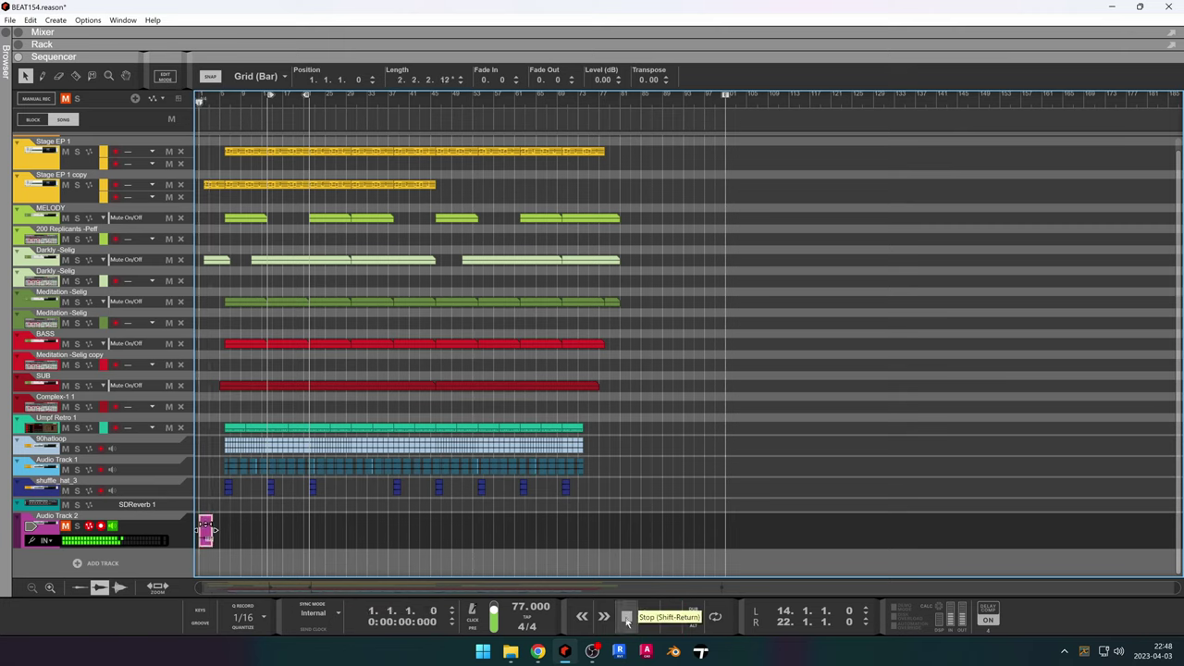
Show Audio Track 2 in the rack and examine the audio driver and monitoring settings in the preferences.
click(263, 57)
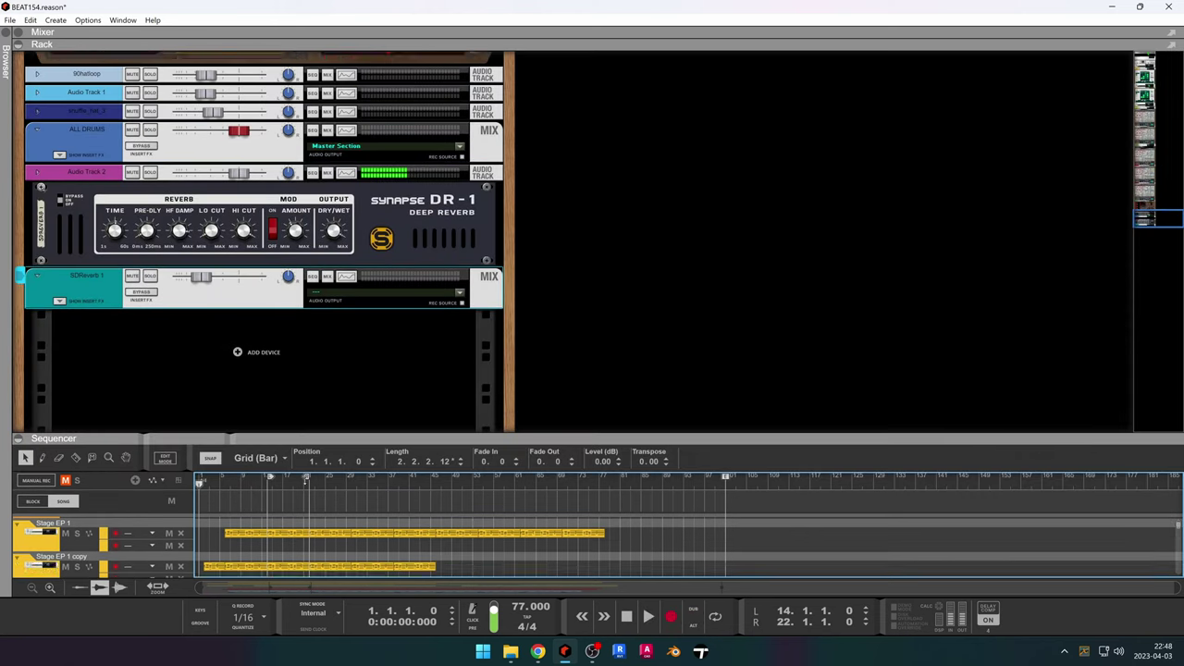
click(132, 326)
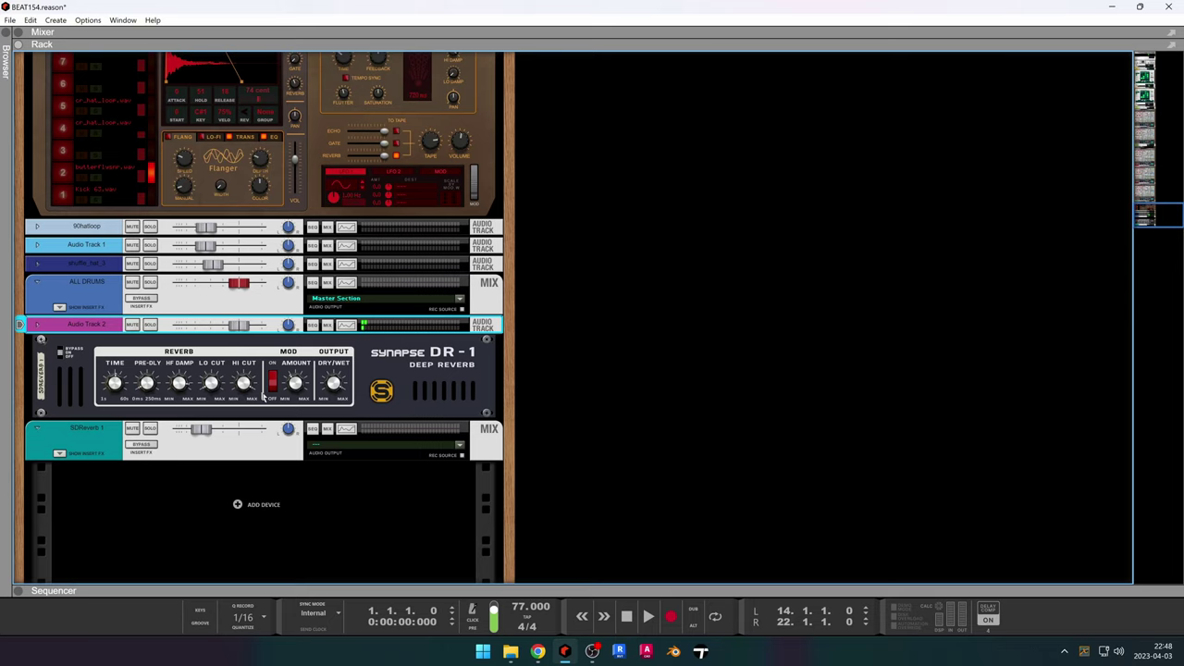
scroll(269, 389, up, 8)
click(315, 583)
click(31, 19)
click(61, 337)
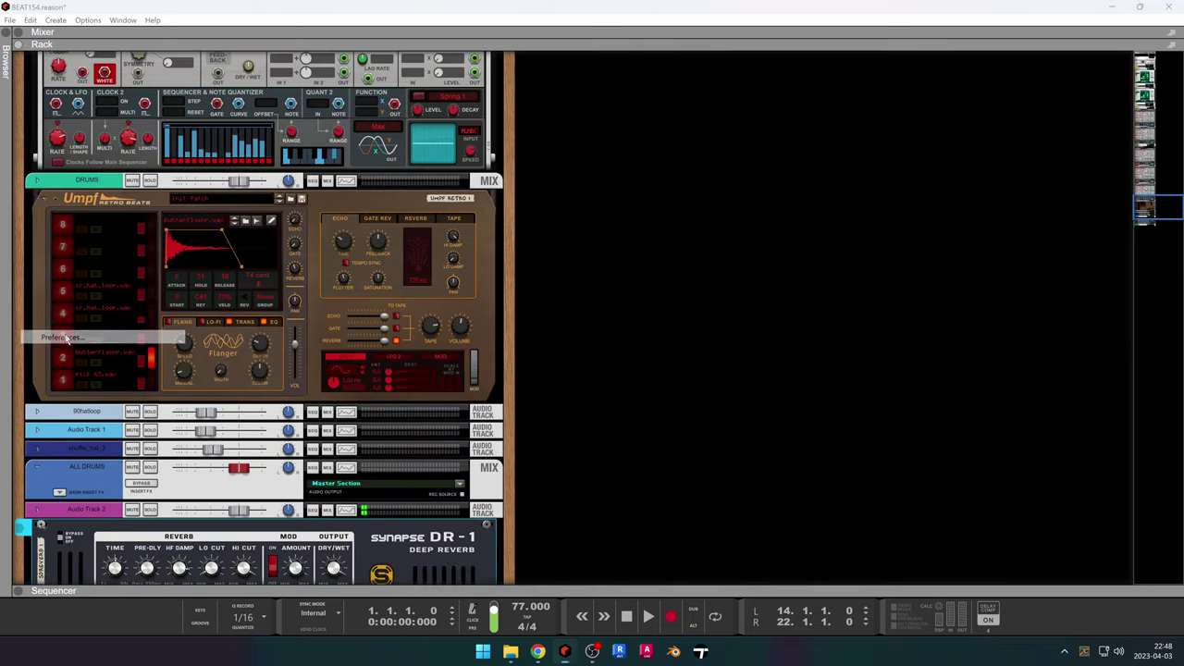
click(494, 68)
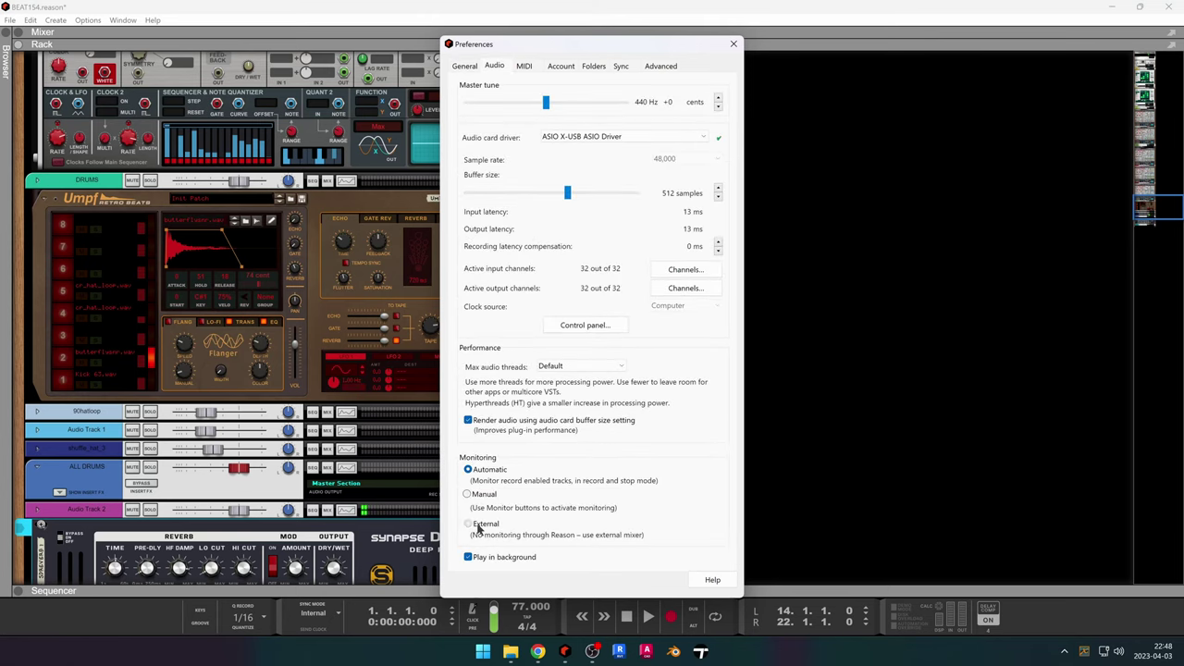
click(734, 45)
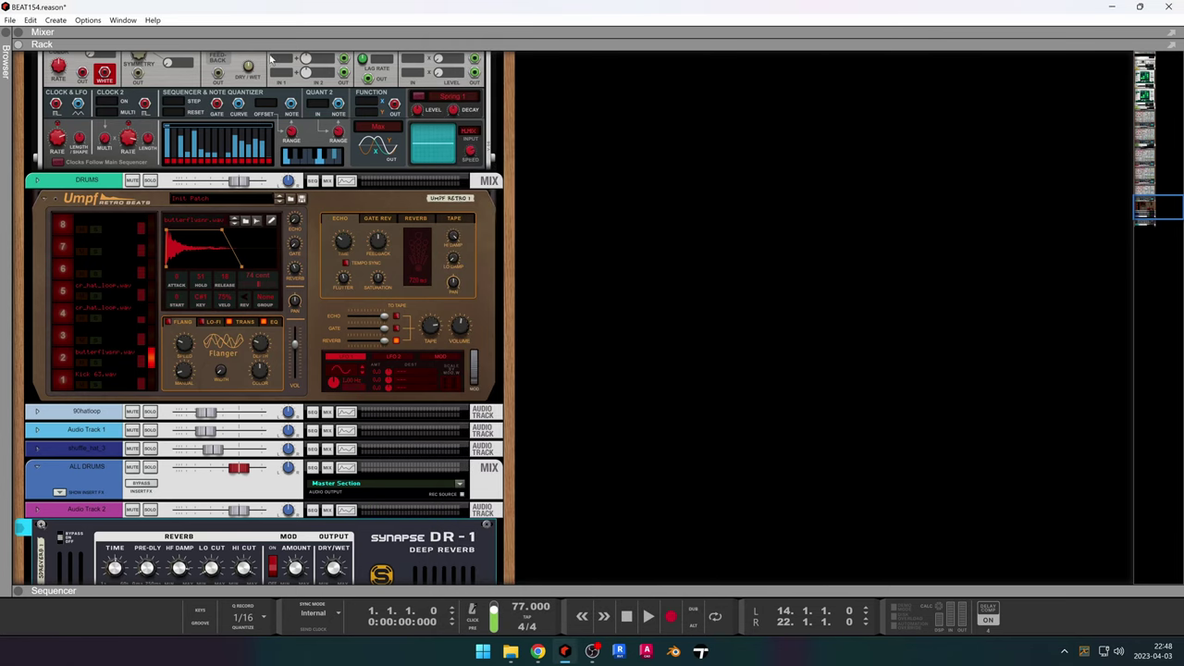
Inspect the AIR Flavor Pro plug-in in the master section's inserts and turn off the master insert bypass.
drag(262, 46, 305, 578)
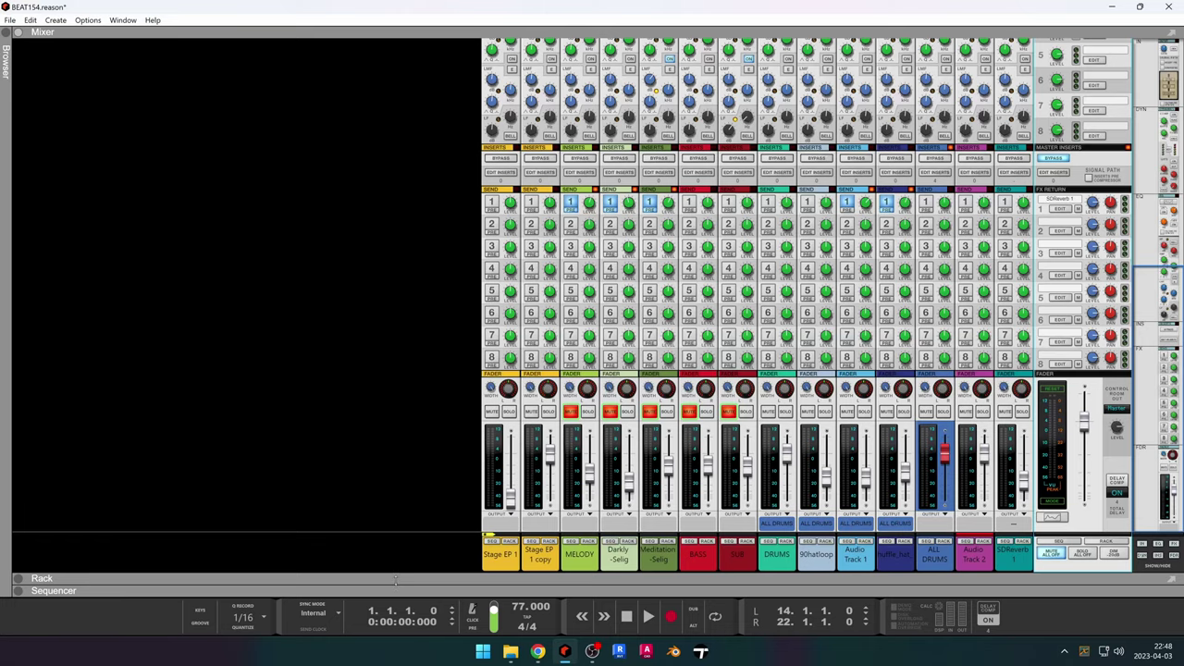
key(F6)
scroll(407, 350, up, 10)
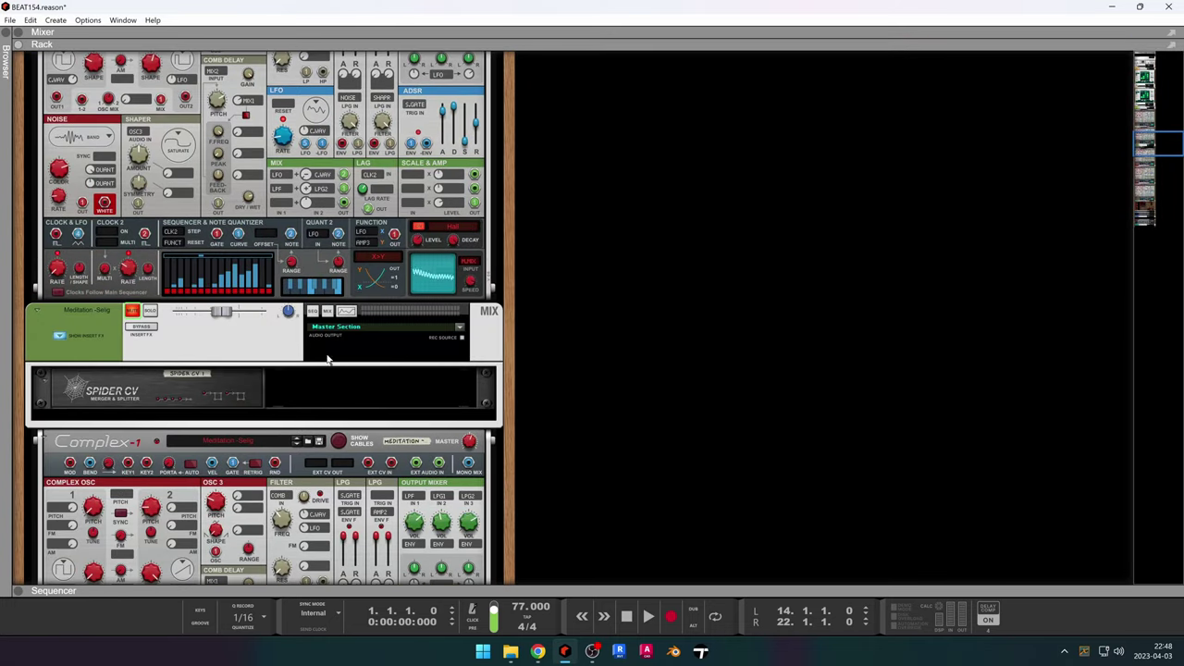
scroll(327, 359, up, 15)
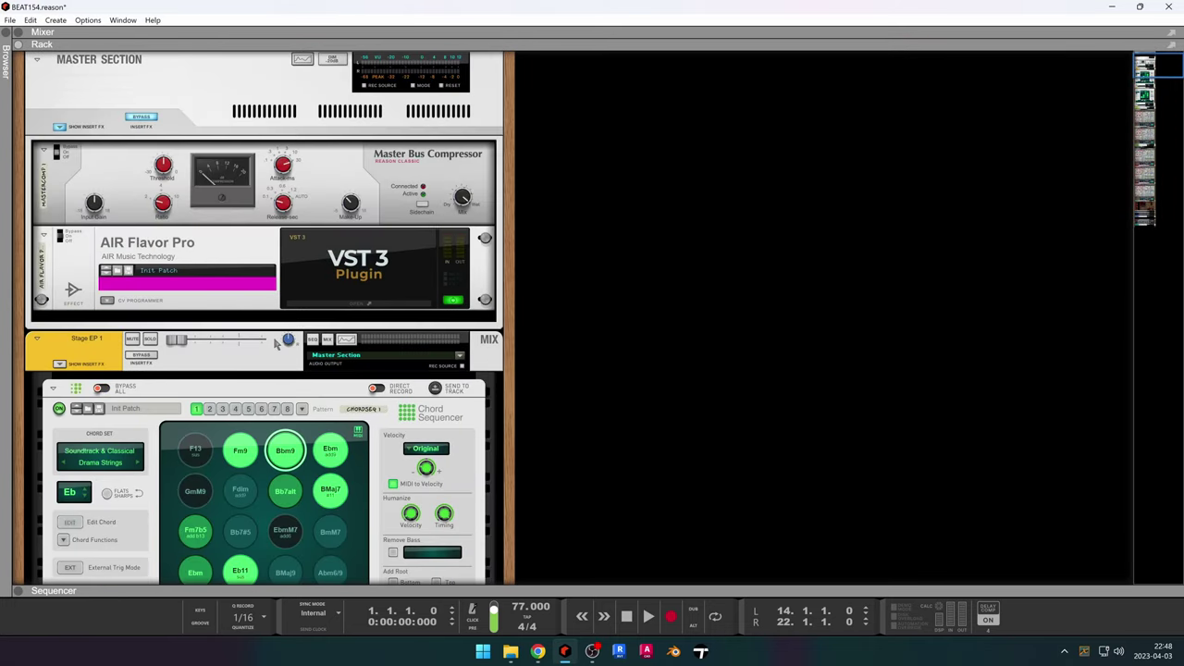
scroll(276, 342, up, 3)
double_click(250, 320)
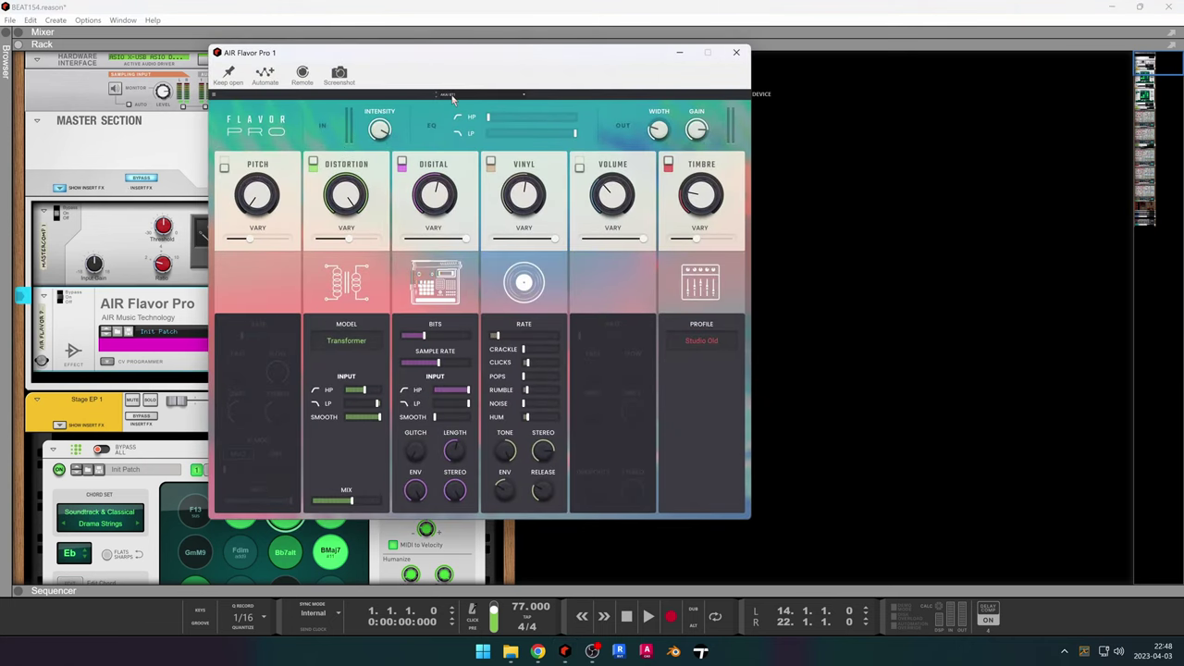
click(452, 96)
click(466, 94)
click(738, 54)
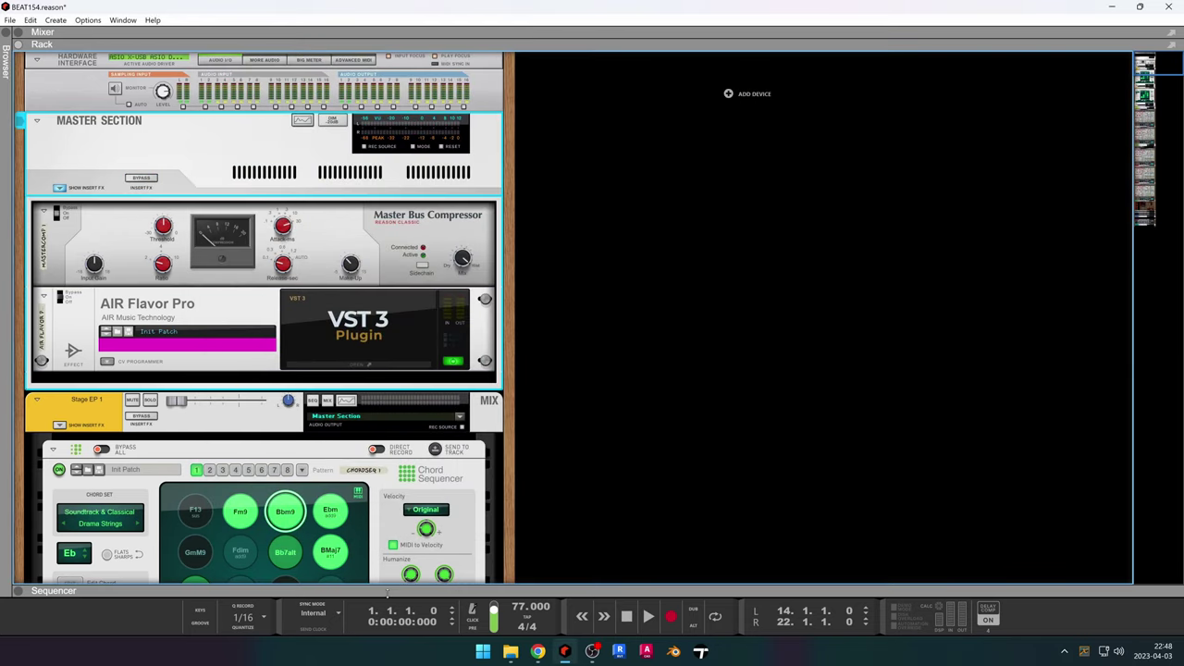
Return to the full-size sequencer and remove the test recording from Audio Track 2.
drag(489, 591, 485, 662)
key(F7)
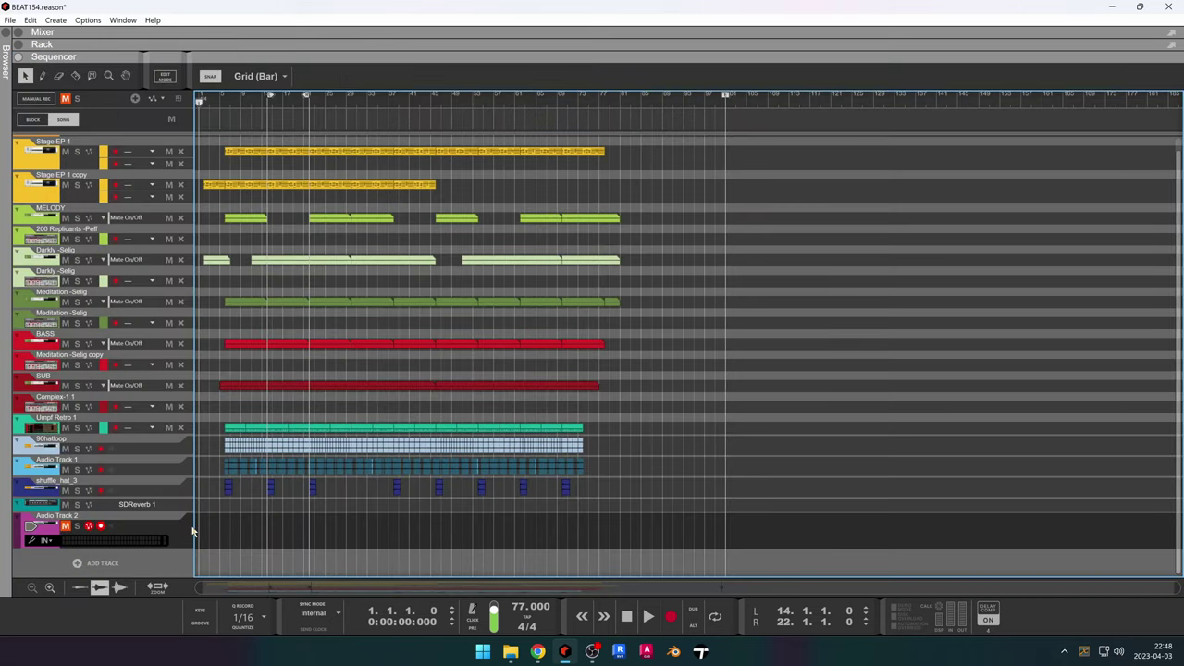
click(133, 526)
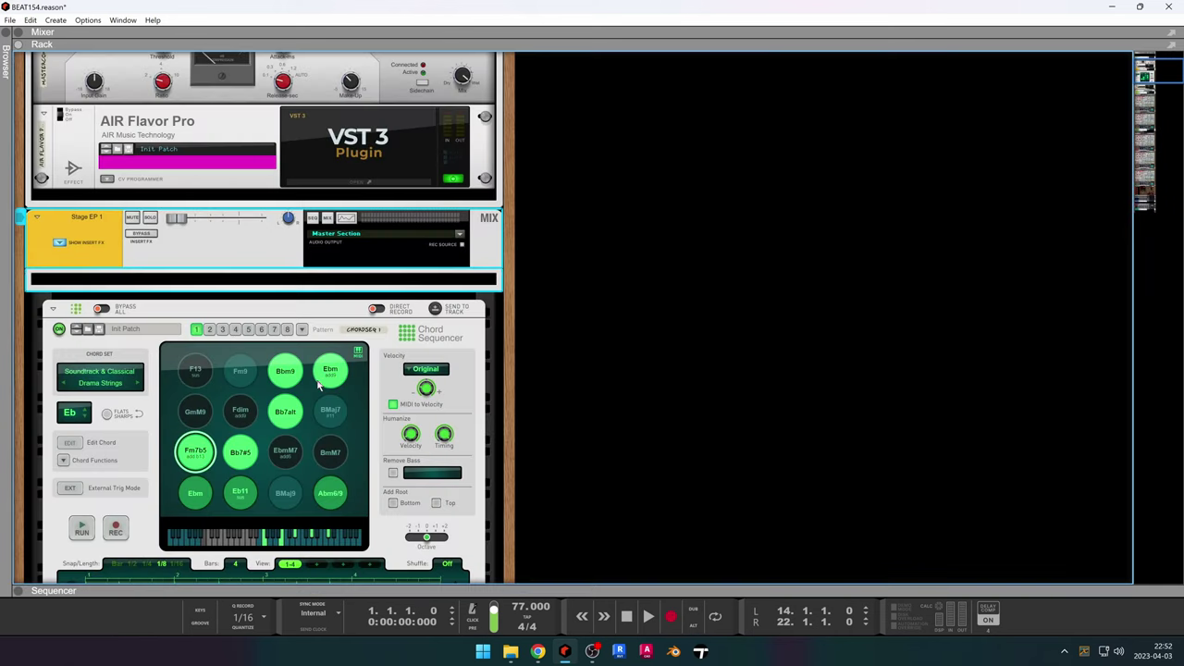
Add an MClass Maximizer after AIR Flavor Pro in the master inserts, with 4 ms look ahead and soft clip switched on.
click(186, 294)
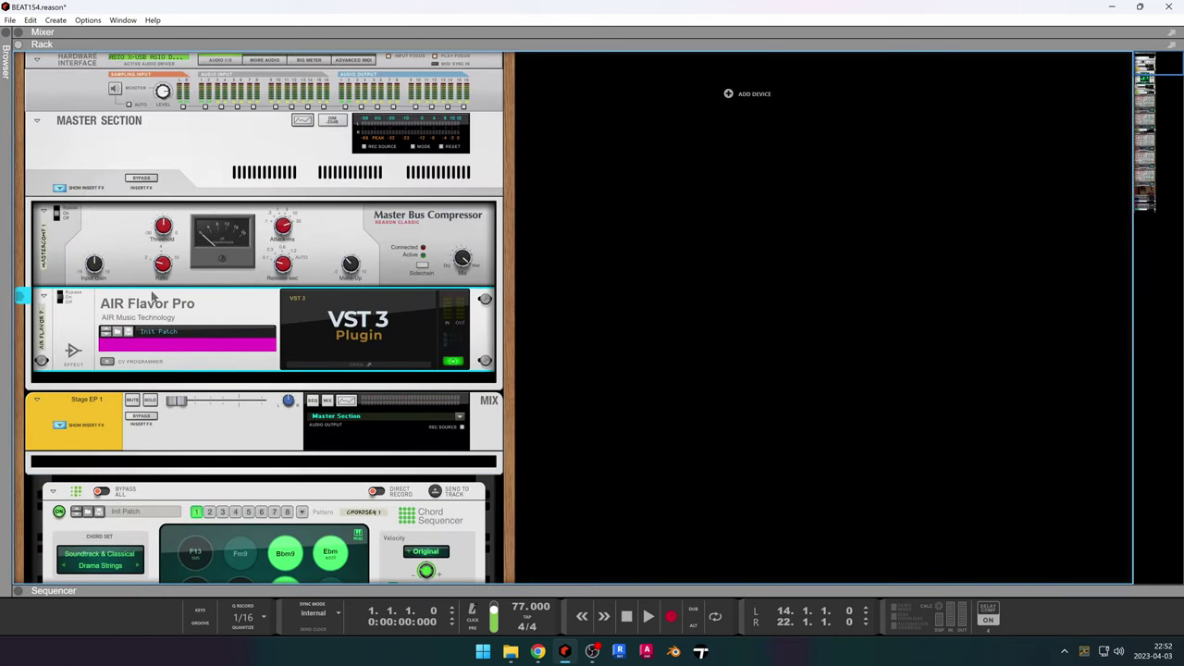
right_click(154, 294)
mouse_move(227, 423)
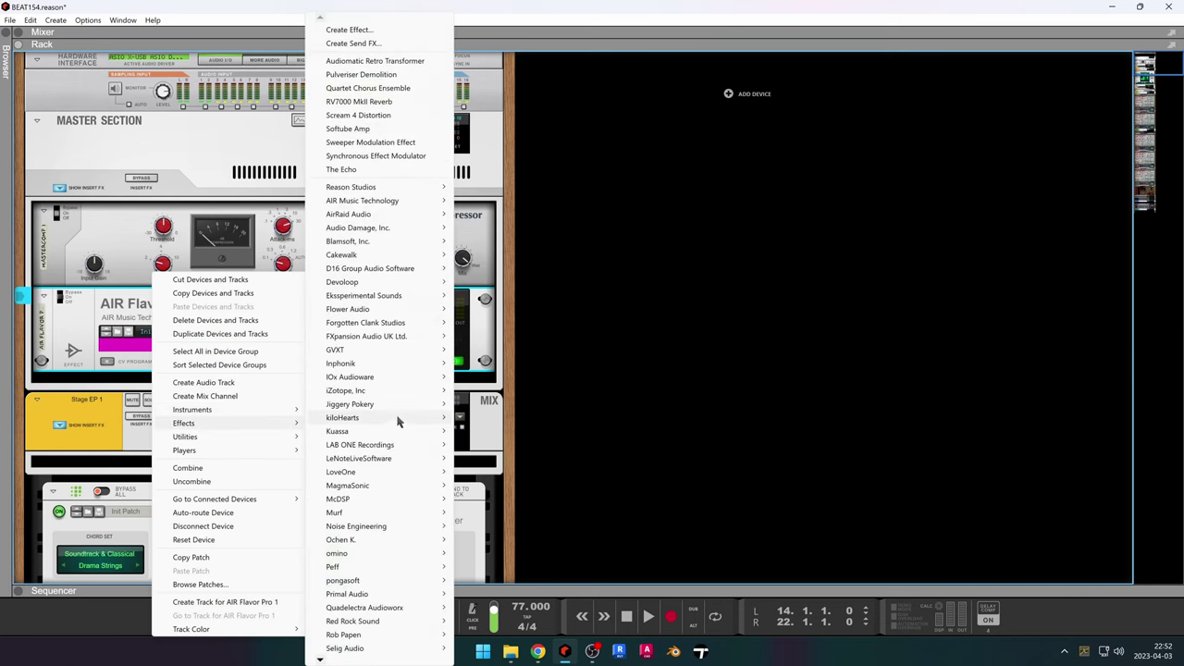
mouse_move(387, 189)
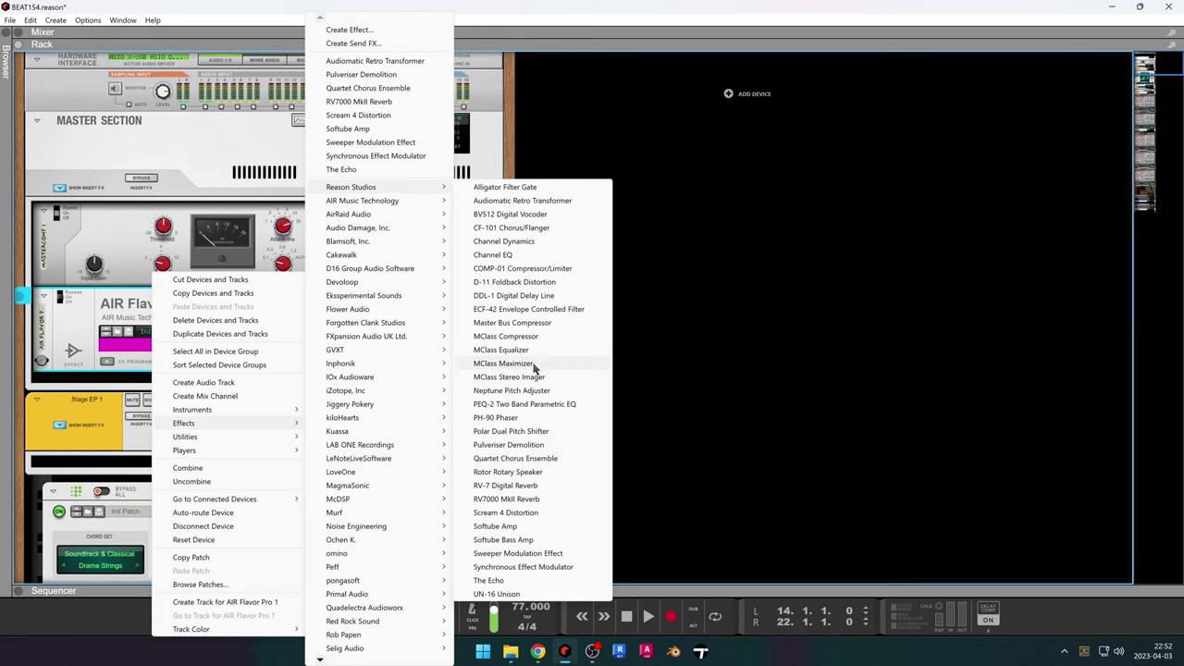
click(535, 363)
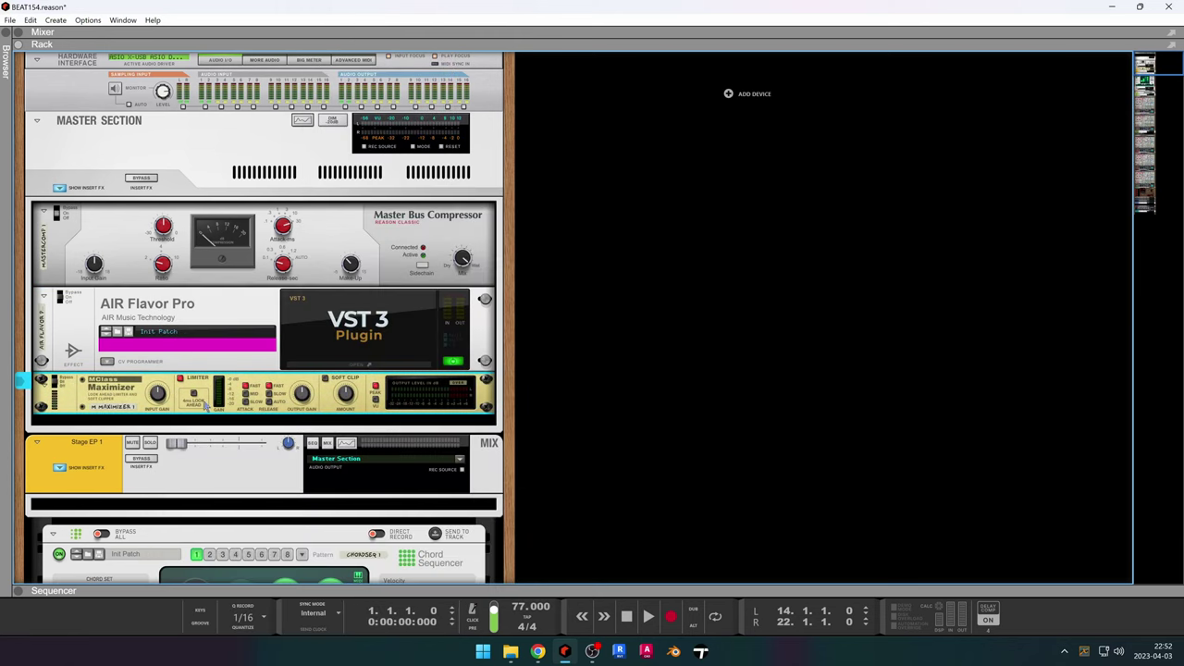
click(324, 377)
Play the song from bar 9, adjust the Maximizer's soft clip amount while listening, and stop playback.
key(F7)
key(space)
key(space)
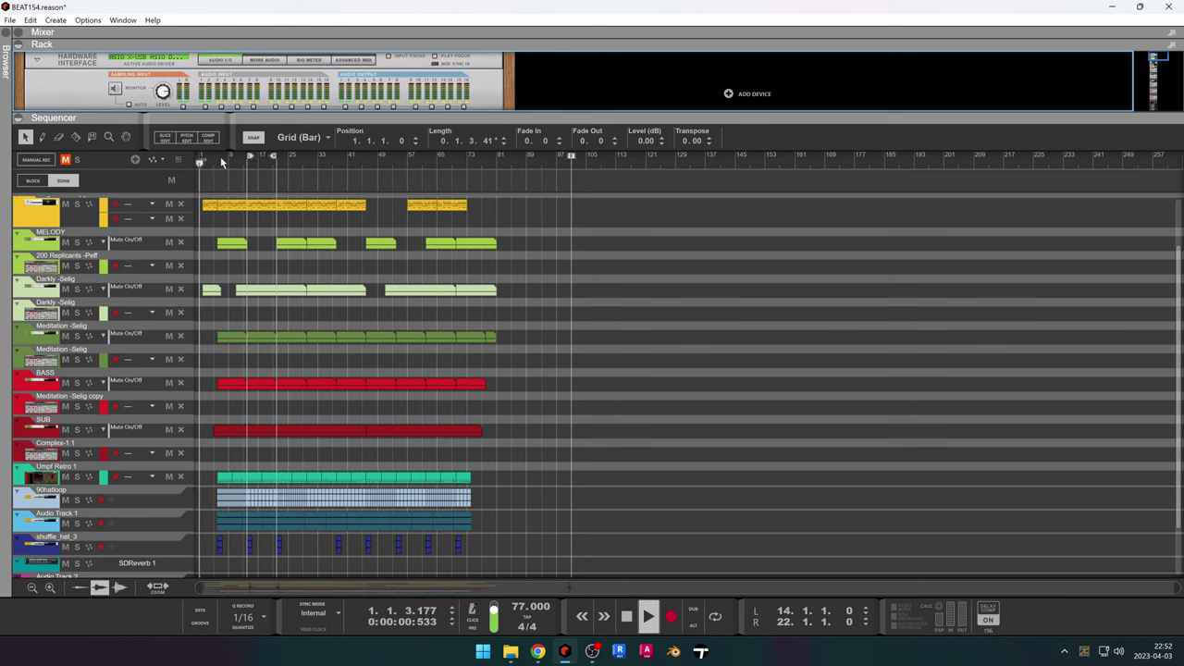
click(230, 164)
key(F6)
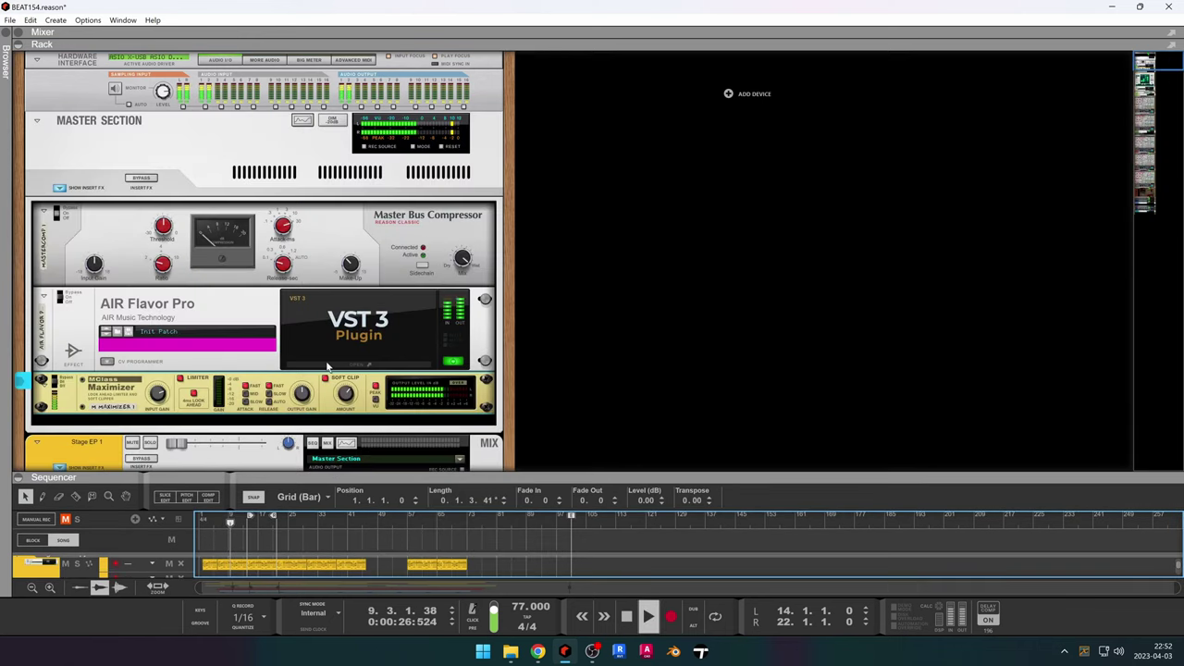
click(158, 389)
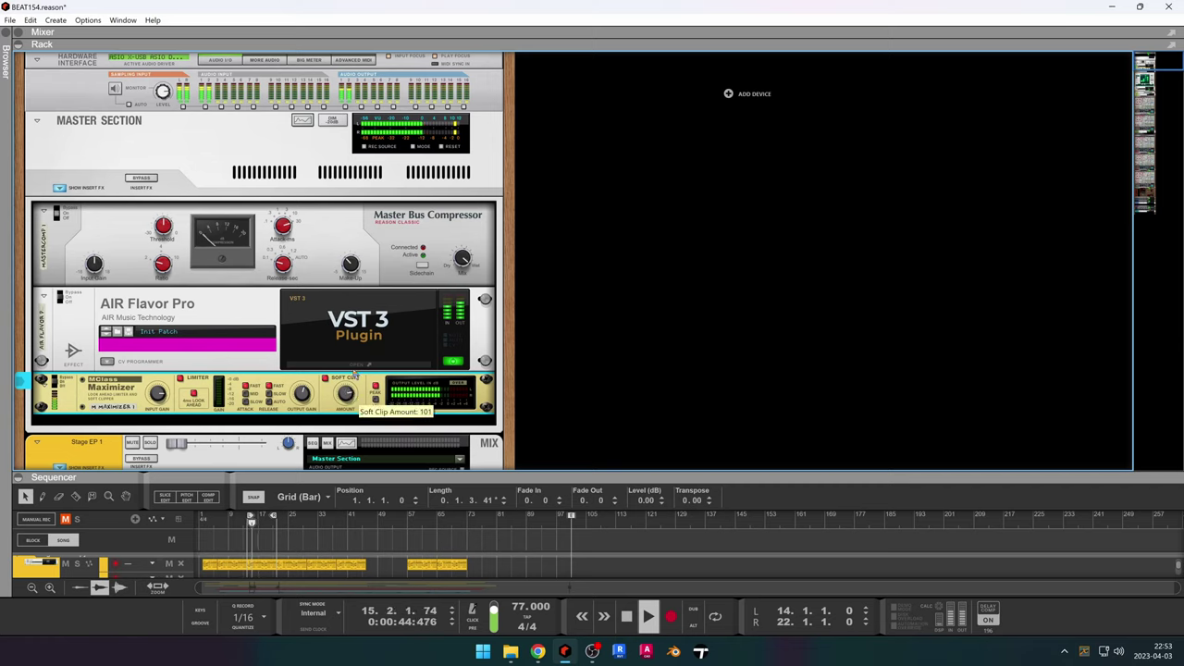
drag(341, 436, 345, 394)
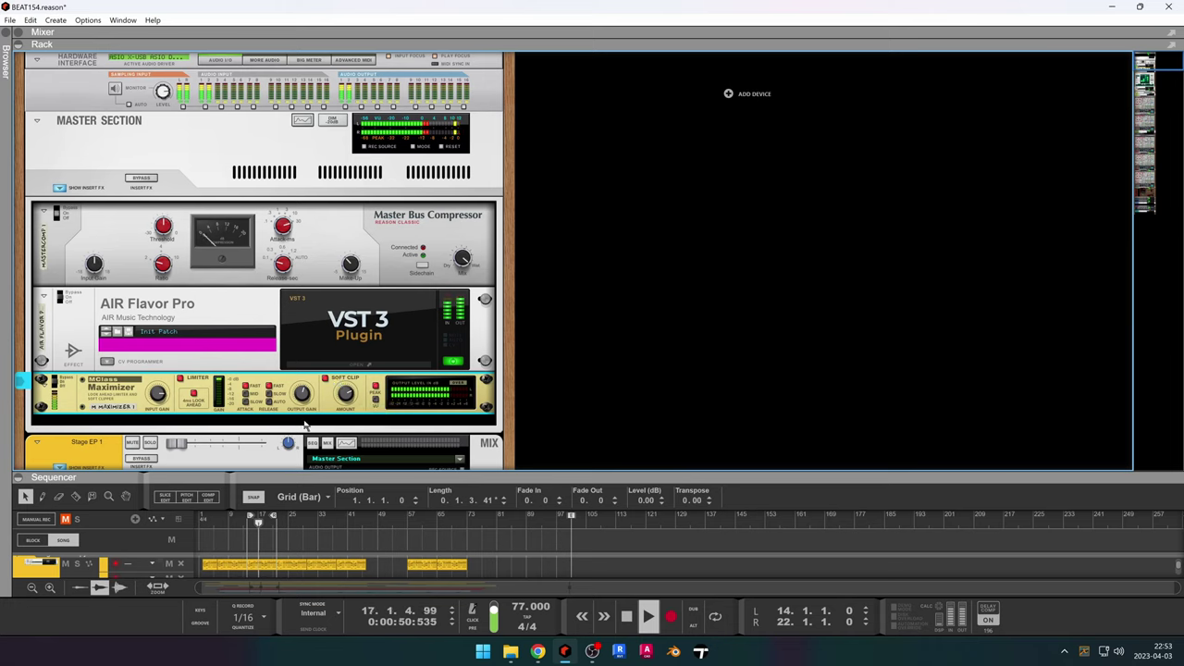
key(space)
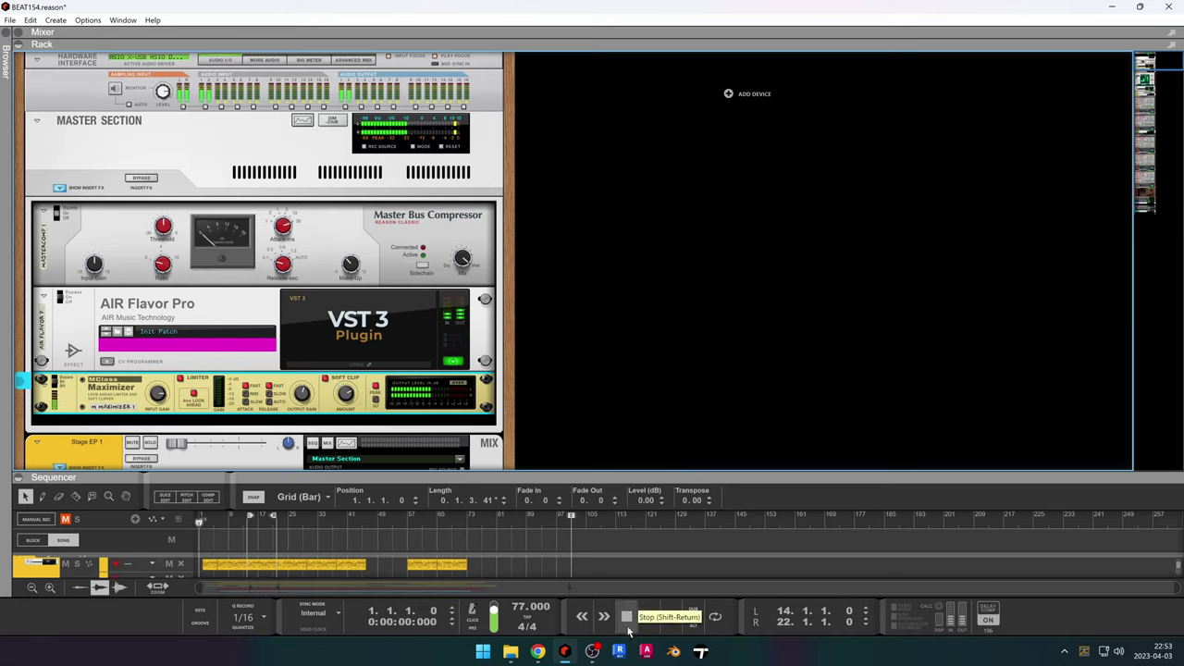
Delete the very short clip on Audio Track 2 and start a new recording from the song start.
drag(487, 477, 493, 164)
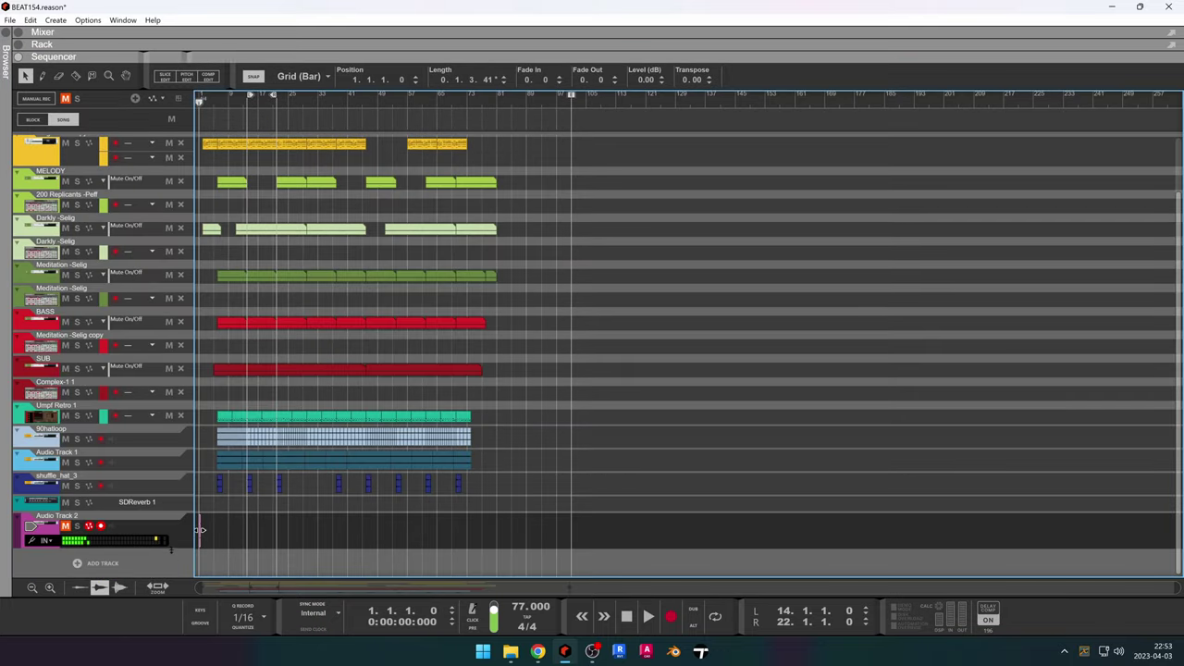
key(Delete)
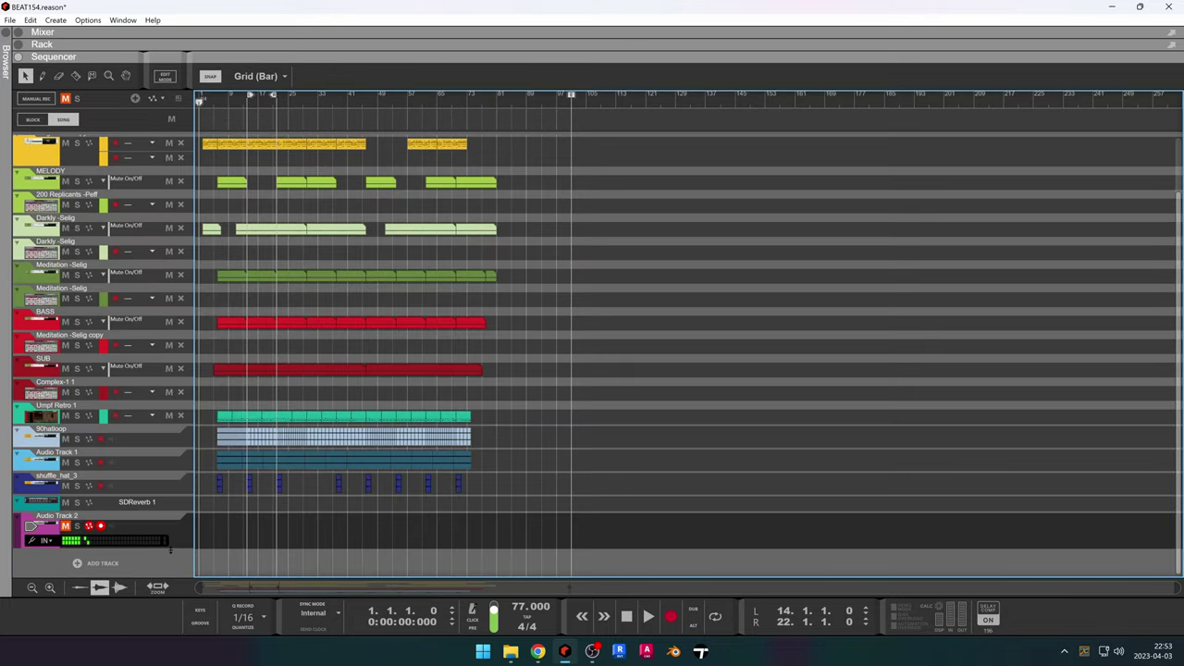
click(668, 616)
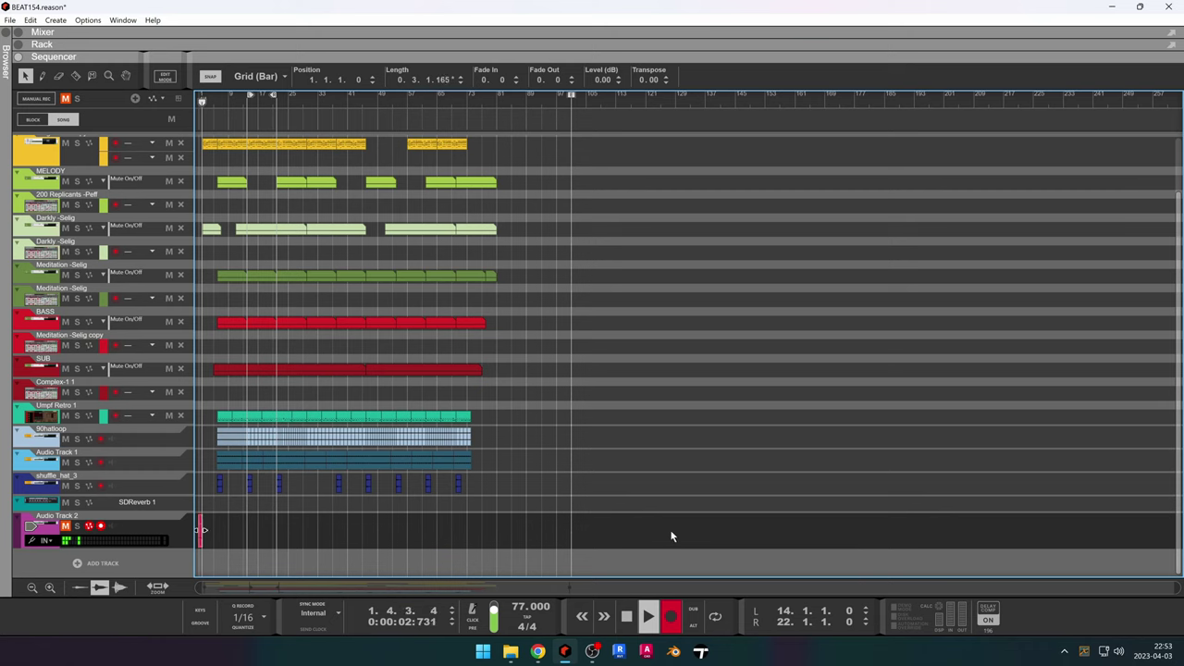
During recording, move the last two Stage EP 1 copy clips to start at bar 54 and show the whole arrangement again.
scroll(585, 470, up, 2)
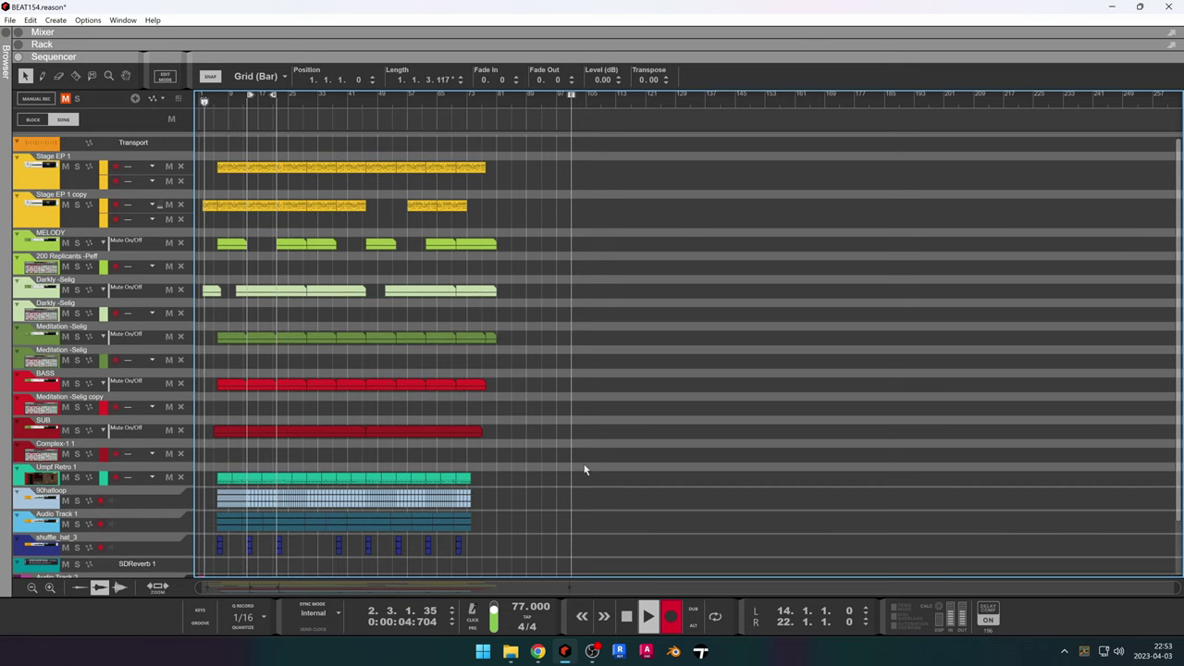
drag(482, 199, 407, 210)
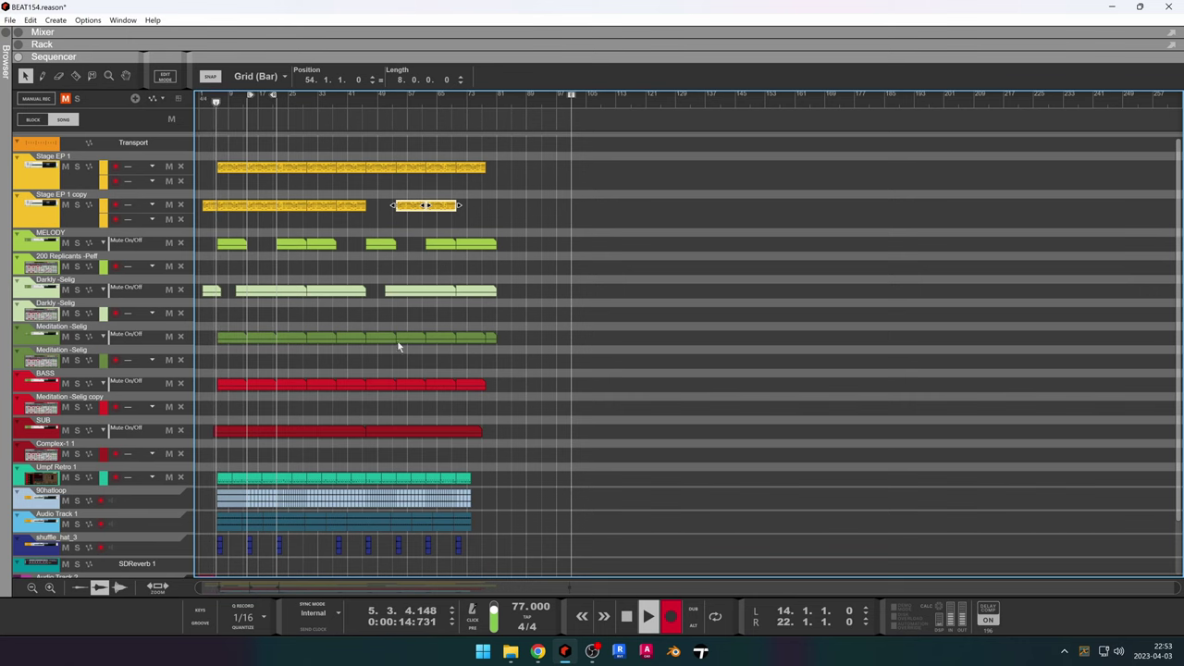
scroll(401, 336, up, 2)
scroll(375, 302, up, 1)
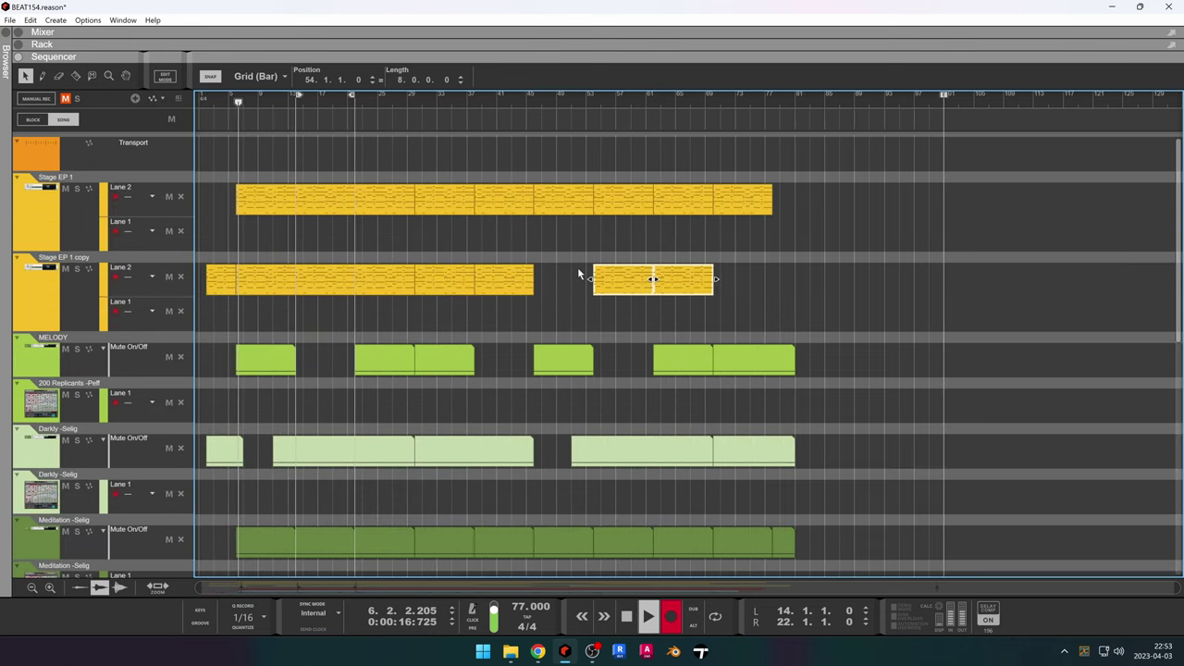
scroll(592, 273, up, 1)
scroll(820, 320, down, 3)
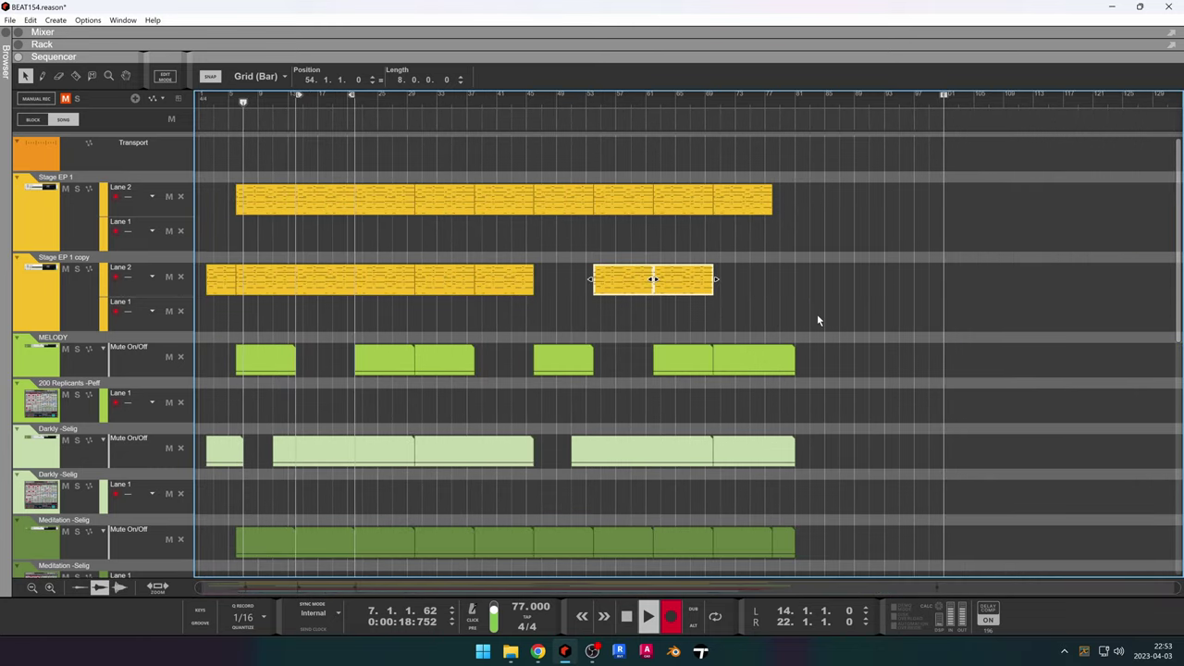
scroll(805, 320, down, 1)
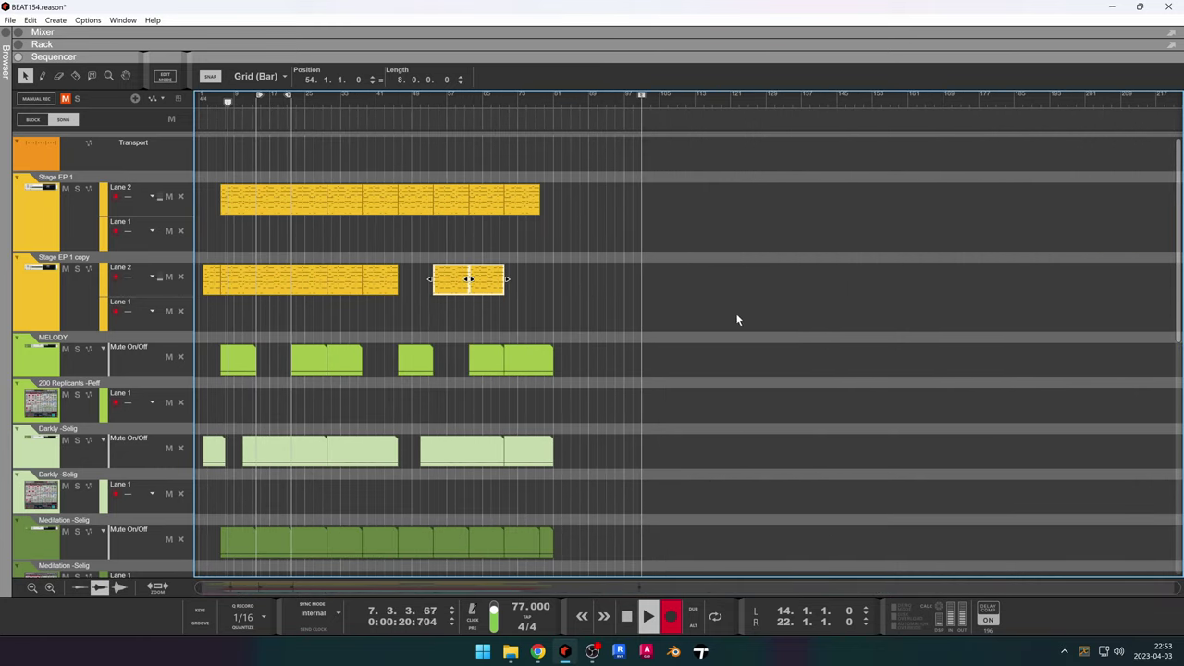
scroll(623, 314, down, 1)
scroll(622, 313, down, 2)
scroll(618, 313, up, 2)
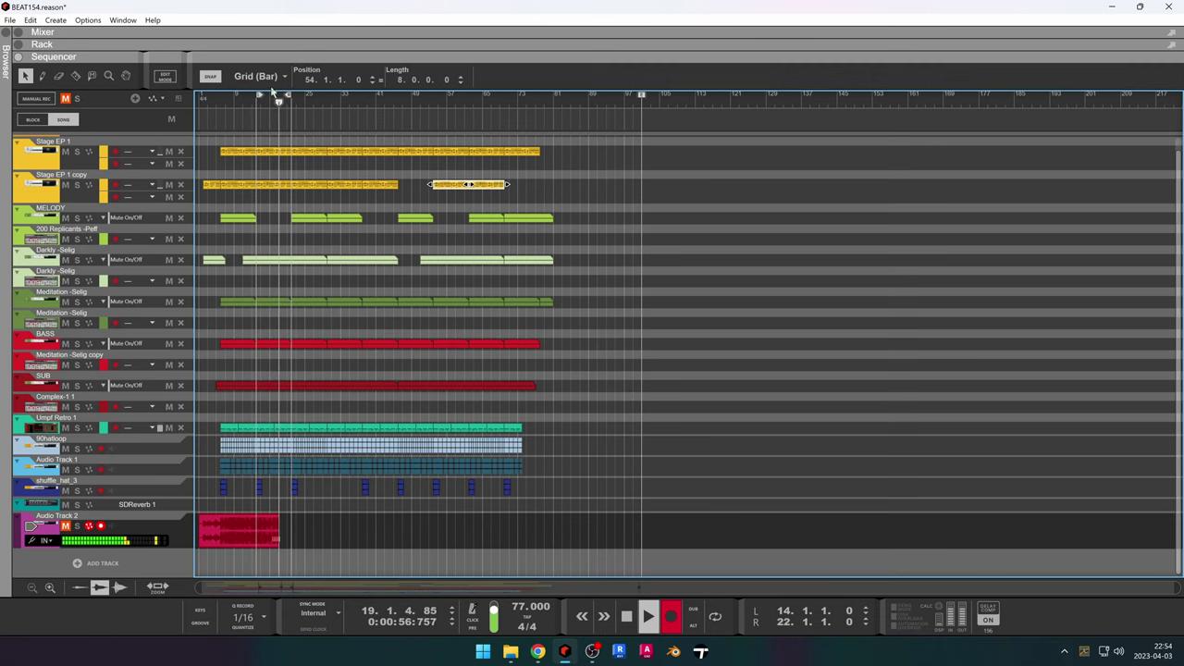
Set the Darkly -Selig mix channel level to -20.44 dB in the rack while recording continues.
key(F6)
scroll(328, 343, down, 6)
scroll(326, 344, down, 8)
scroll(254, 335, down, 9)
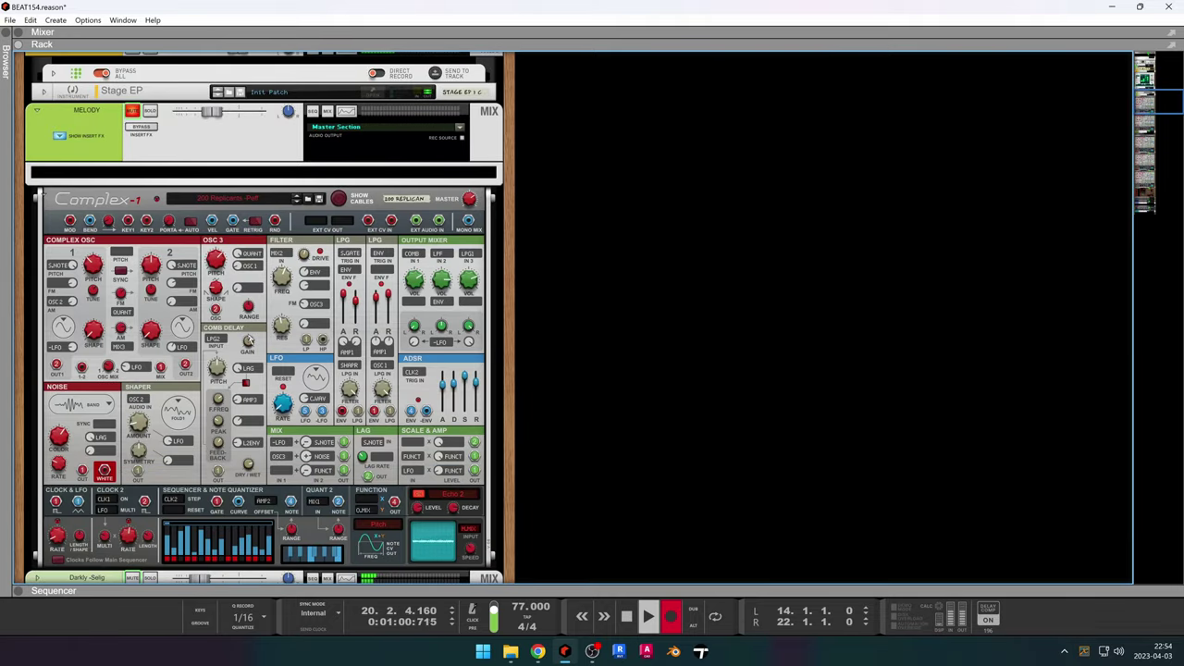
click(201, 176)
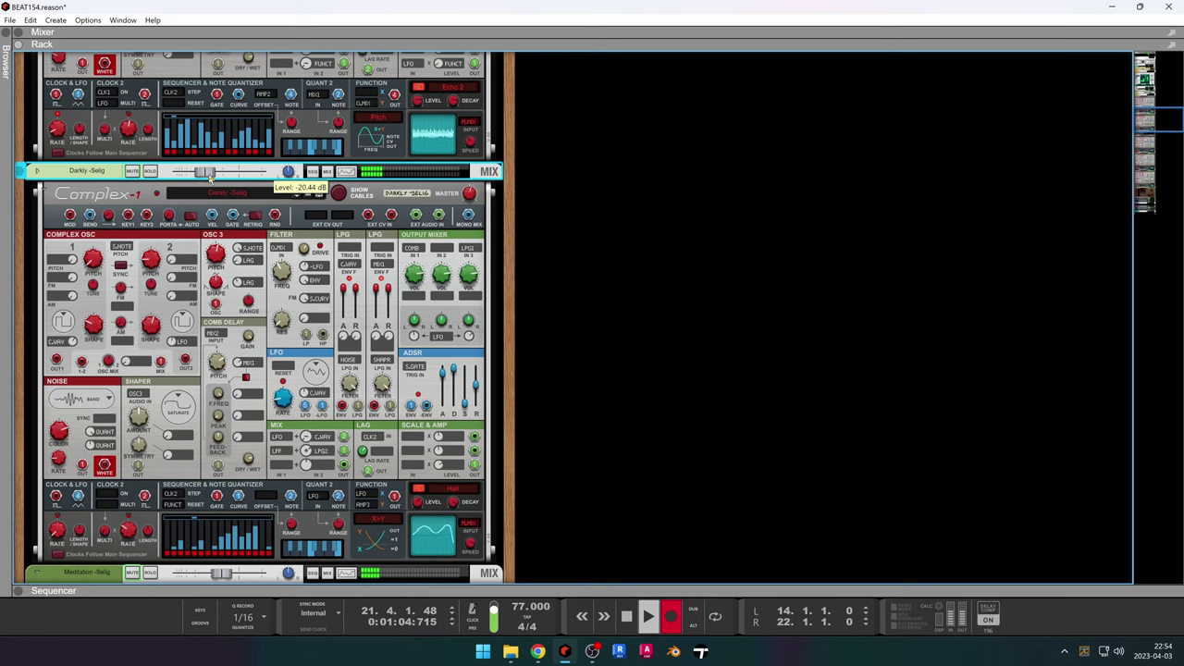
Set the BASS mix channel level to -7.43 dB and the SUB channel level to -6.59 dB.
scroll(249, 268, down, 3)
scroll(215, 305, down, 12)
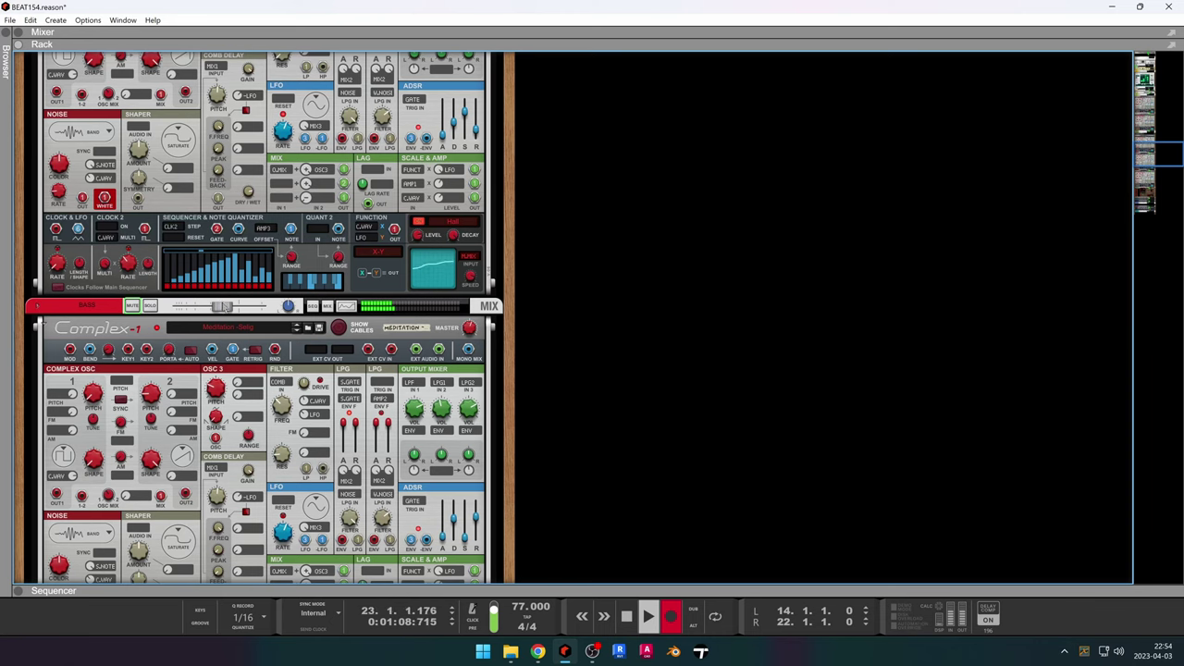
click(222, 306)
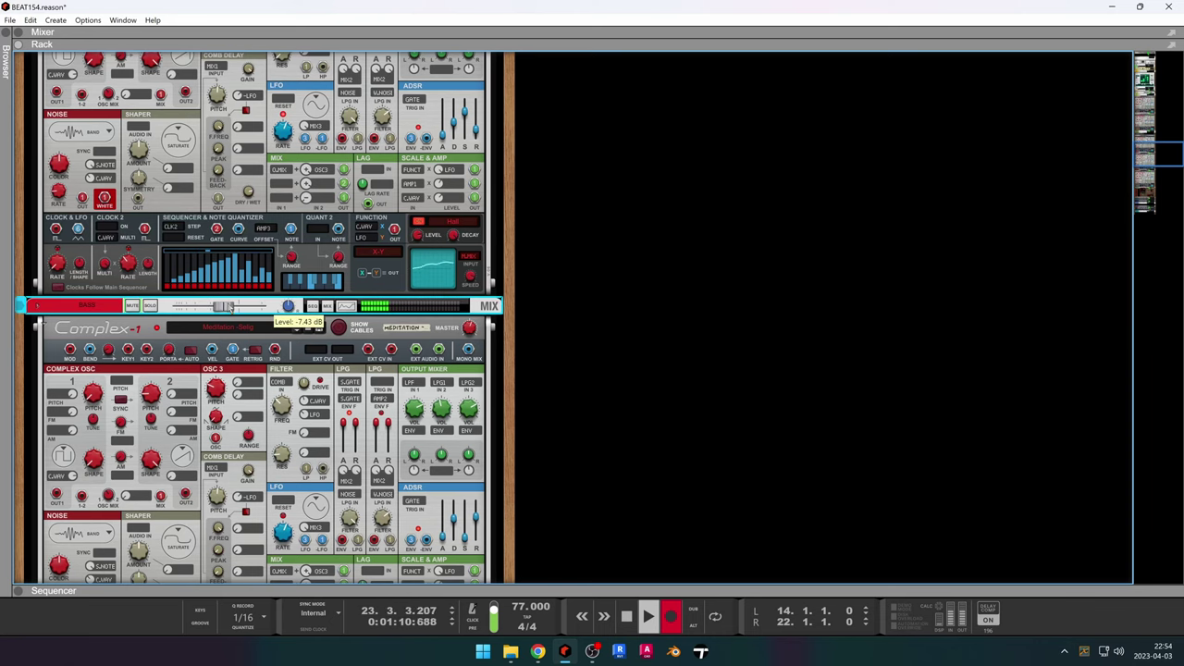
scroll(229, 308, down, 10)
click(233, 265)
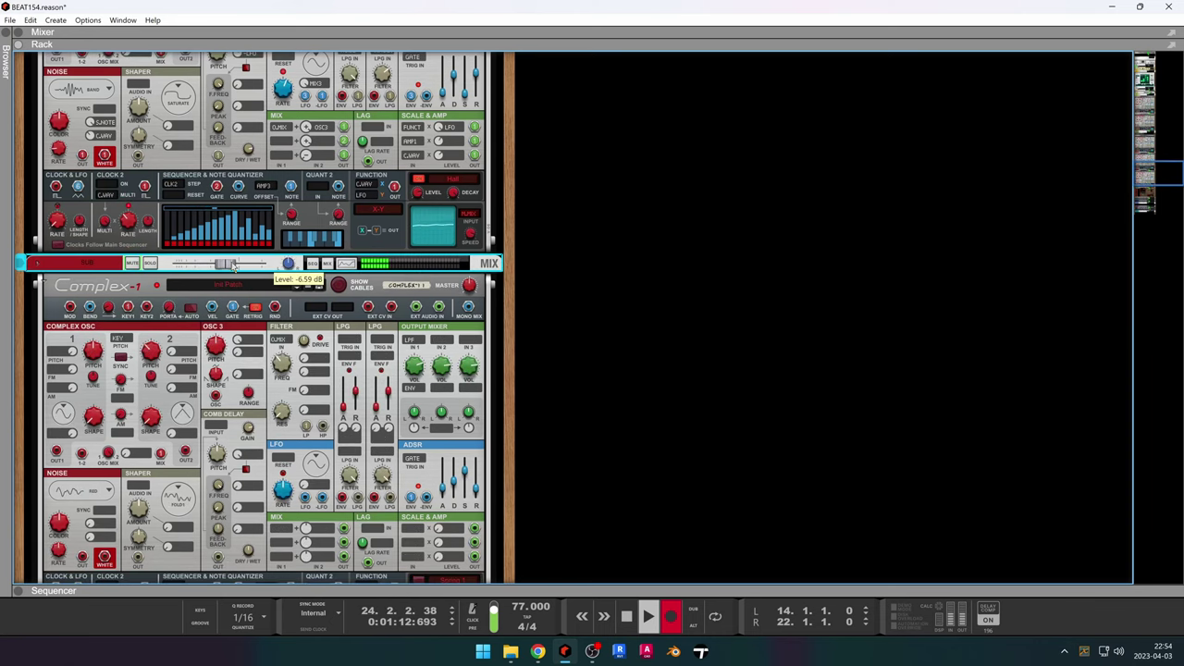
Set the SDReverb 1 channel level to -18.93 dB and return to the full-size sequencer.
scroll(234, 265, down, 8)
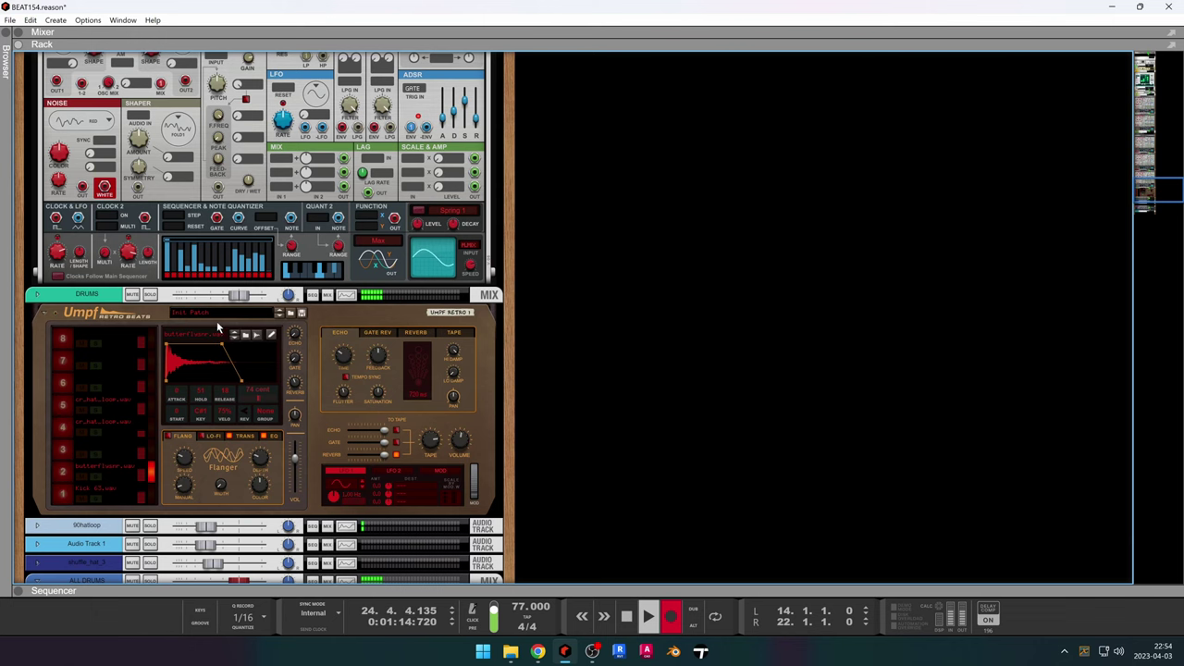
scroll(217, 321, down, 5)
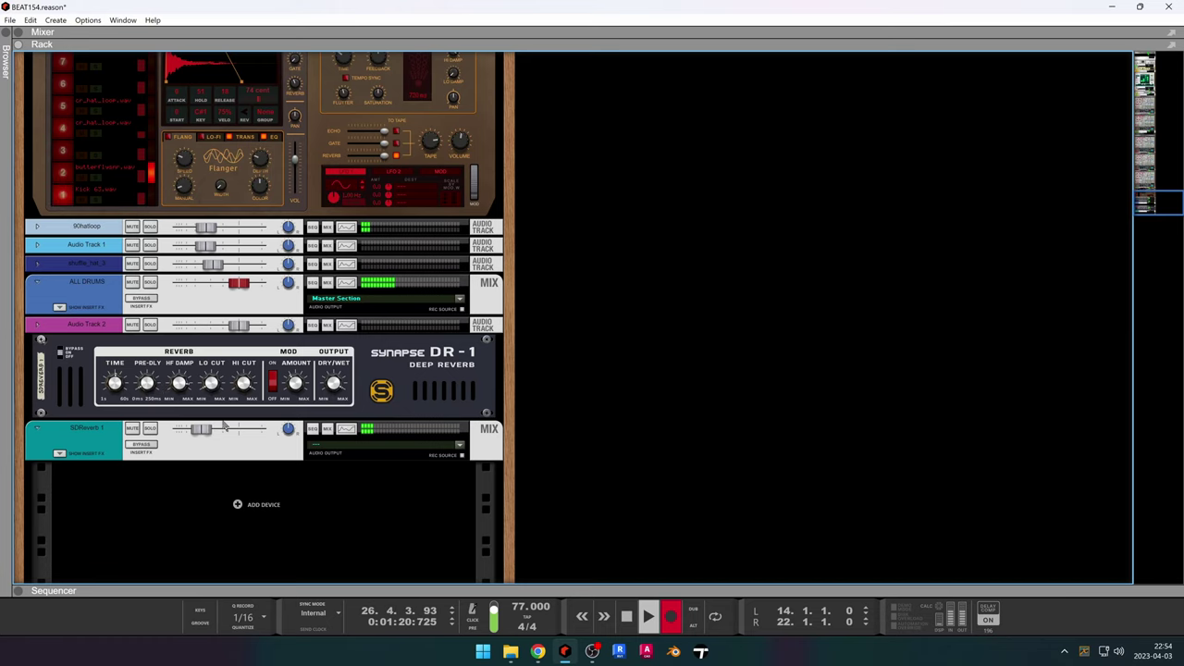
drag(206, 431, 212, 432)
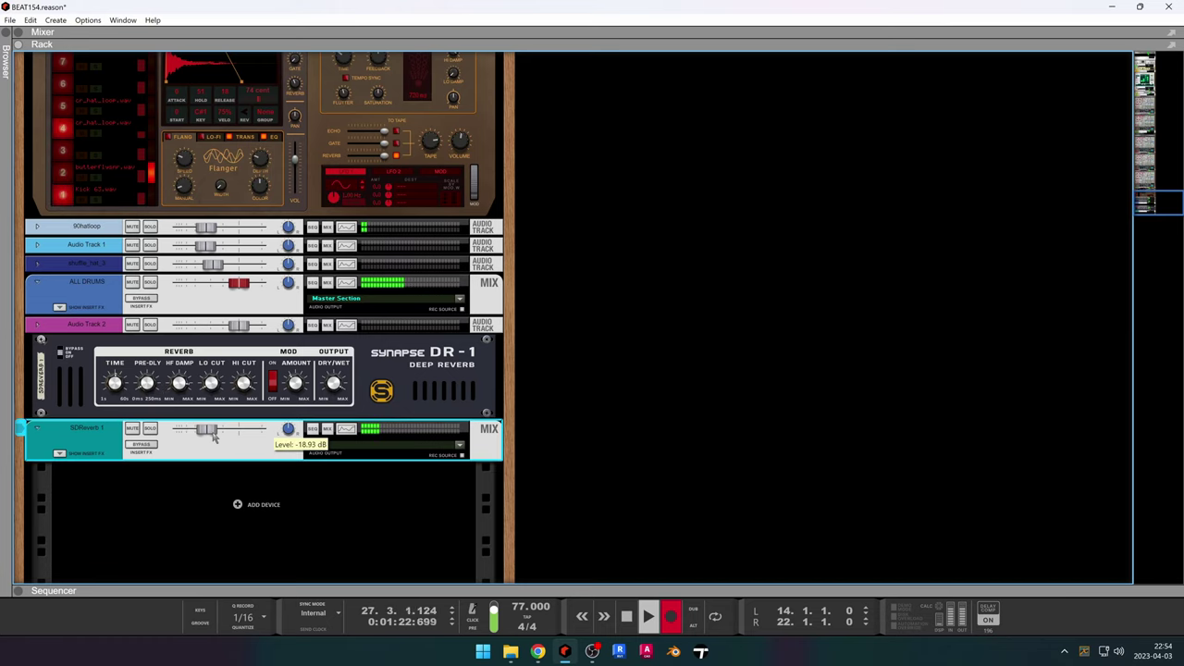
click(424, 588)
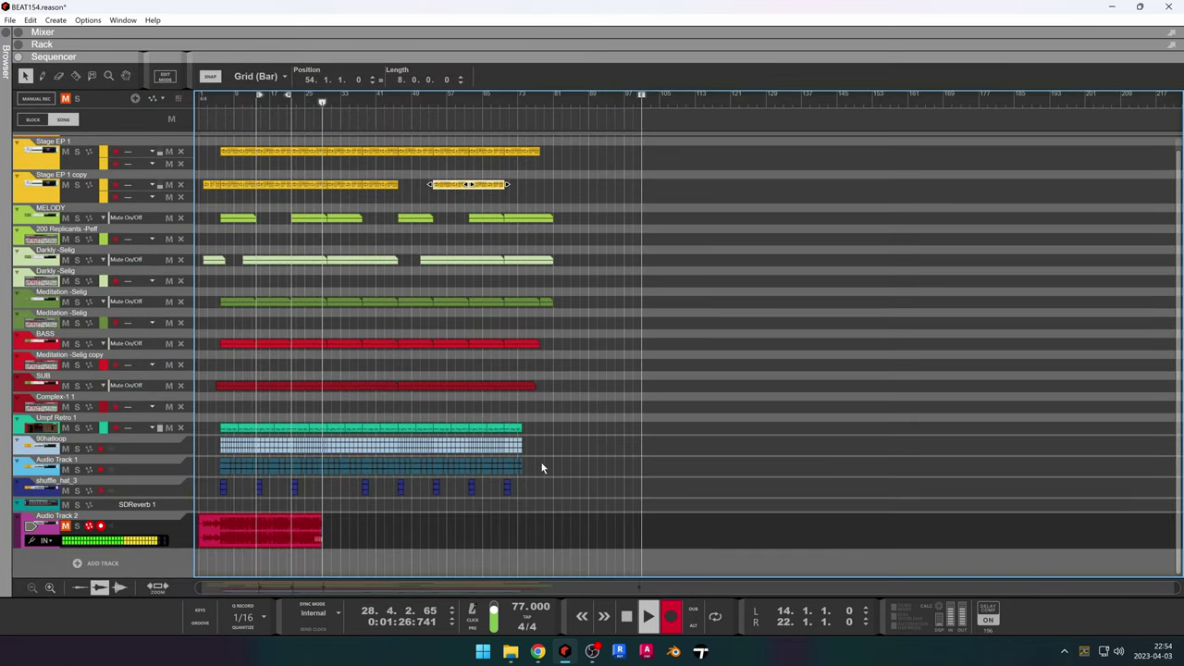